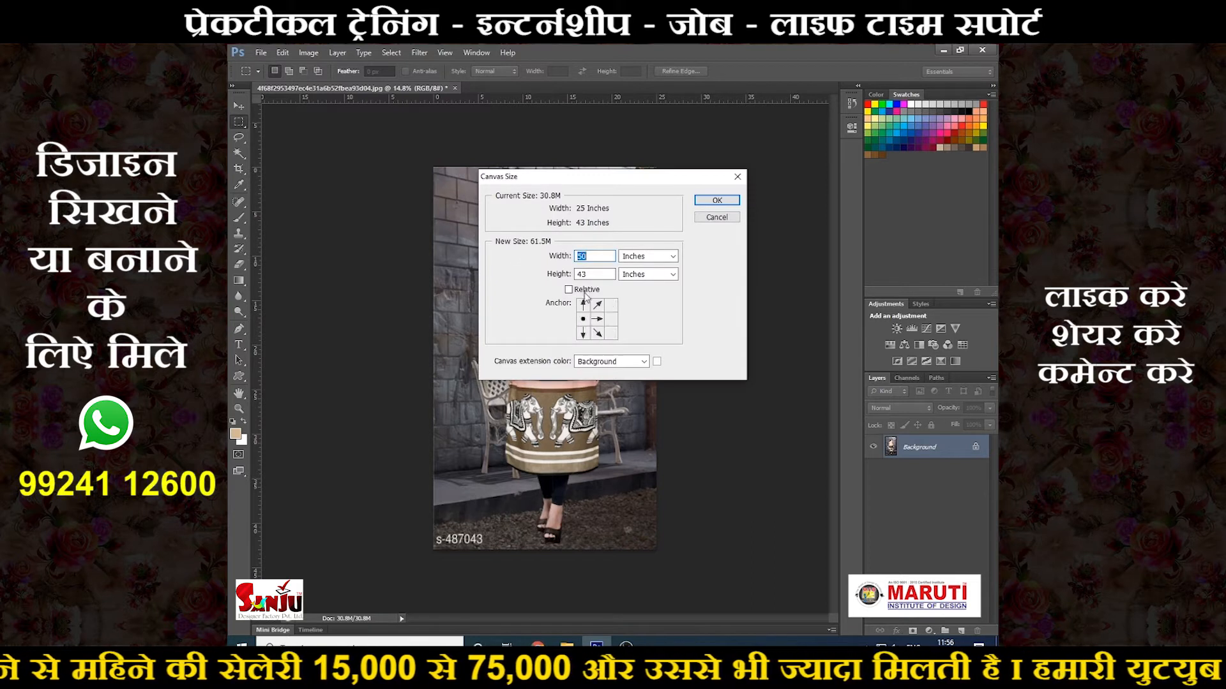
Step: Extend the canvas to 50 by 43 inches with the photo anchored at its side, and add a vertical guide at 50%
left_click(715, 200)
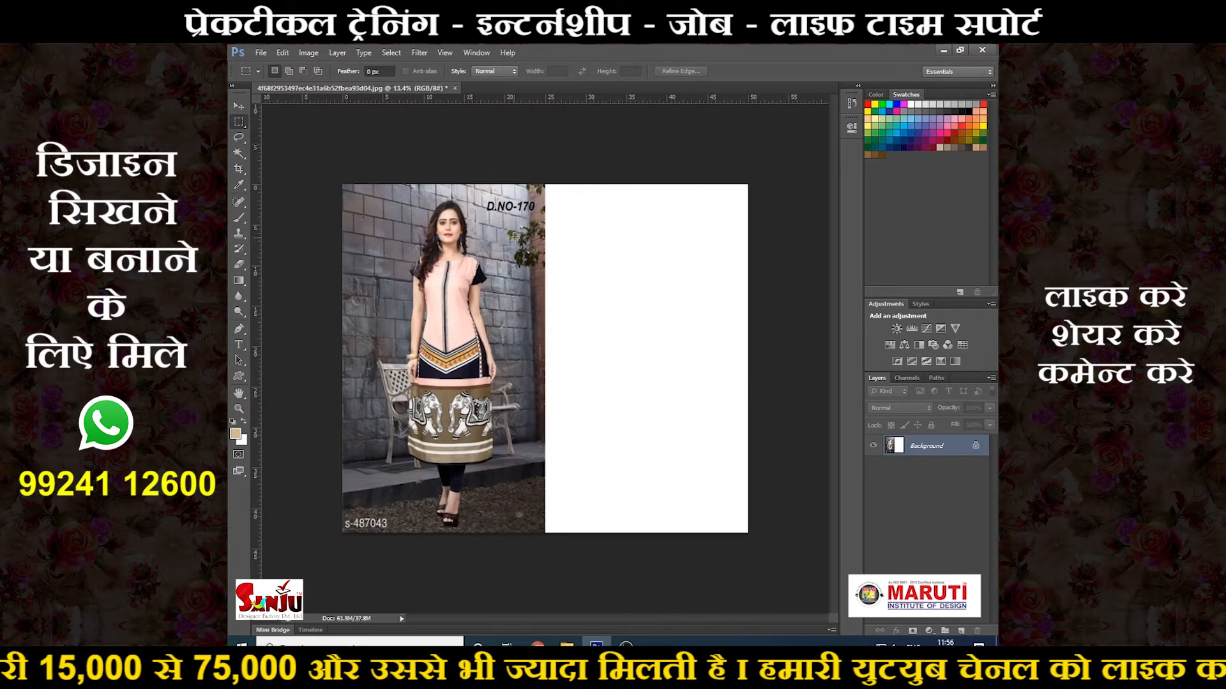
key("alt+v")
type("e50%")
key("Return")
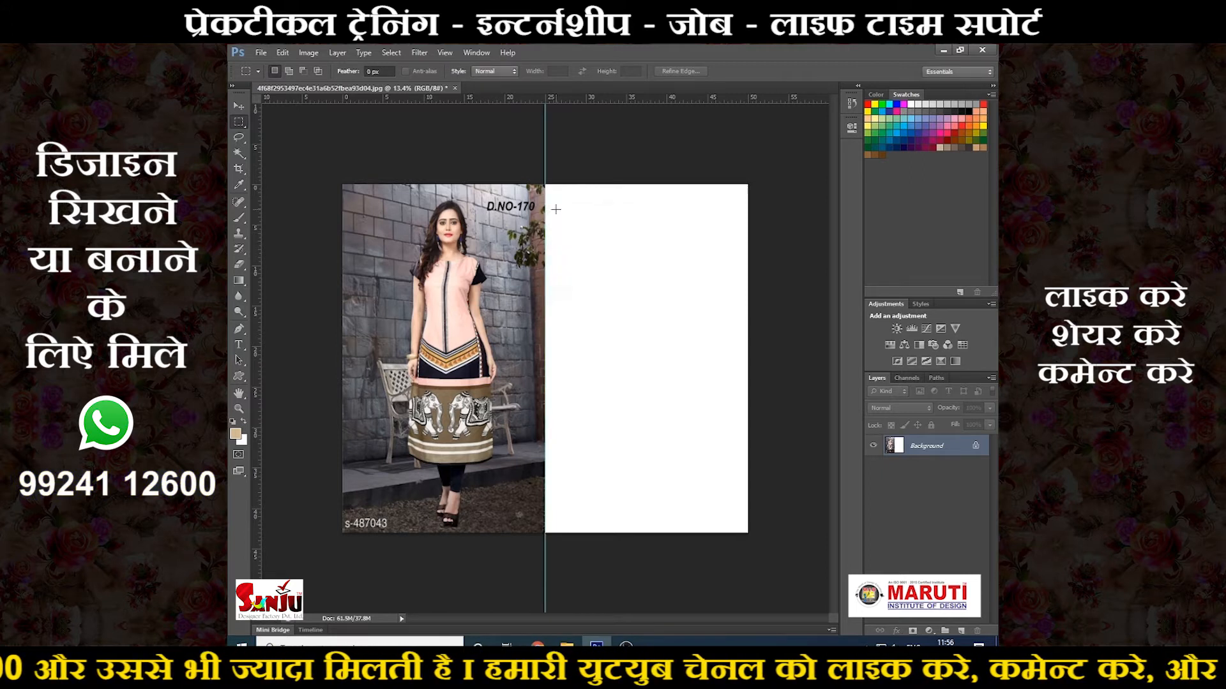
Step: Select the kurti in the photo with a rectangular marquee and enlarge it to about 163% to fill the photo's height
left_click_drag(476, 378, 476, 399)
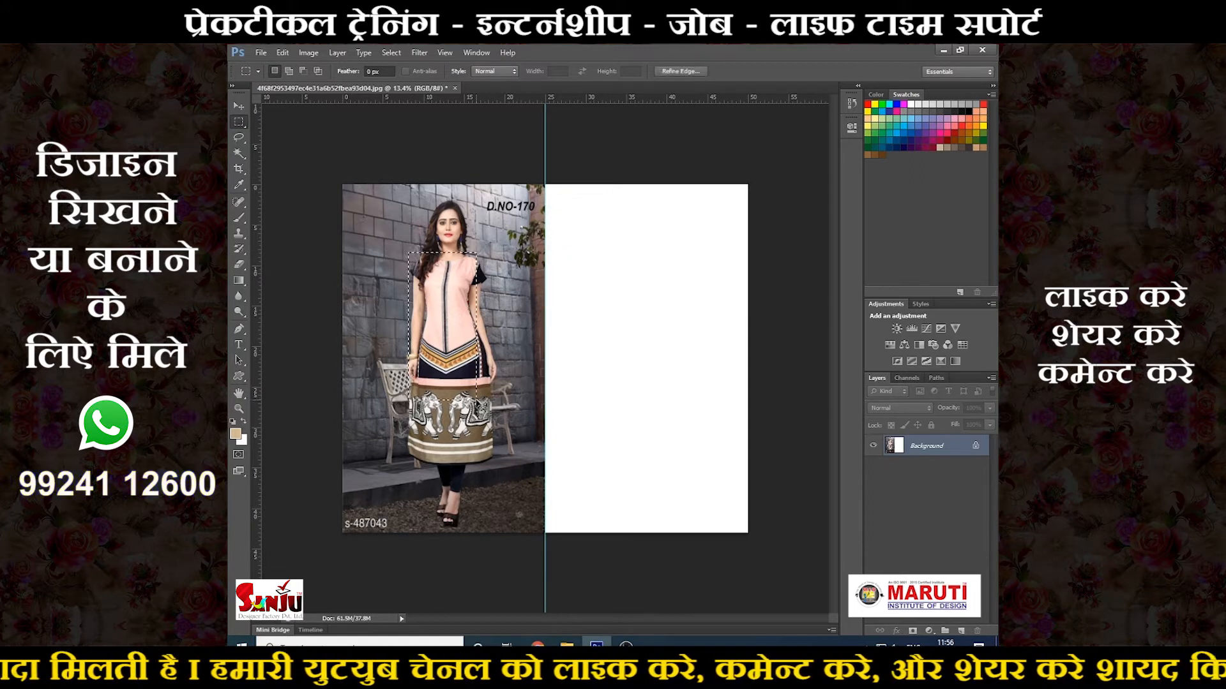
left_click_drag(393, 252, 500, 466)
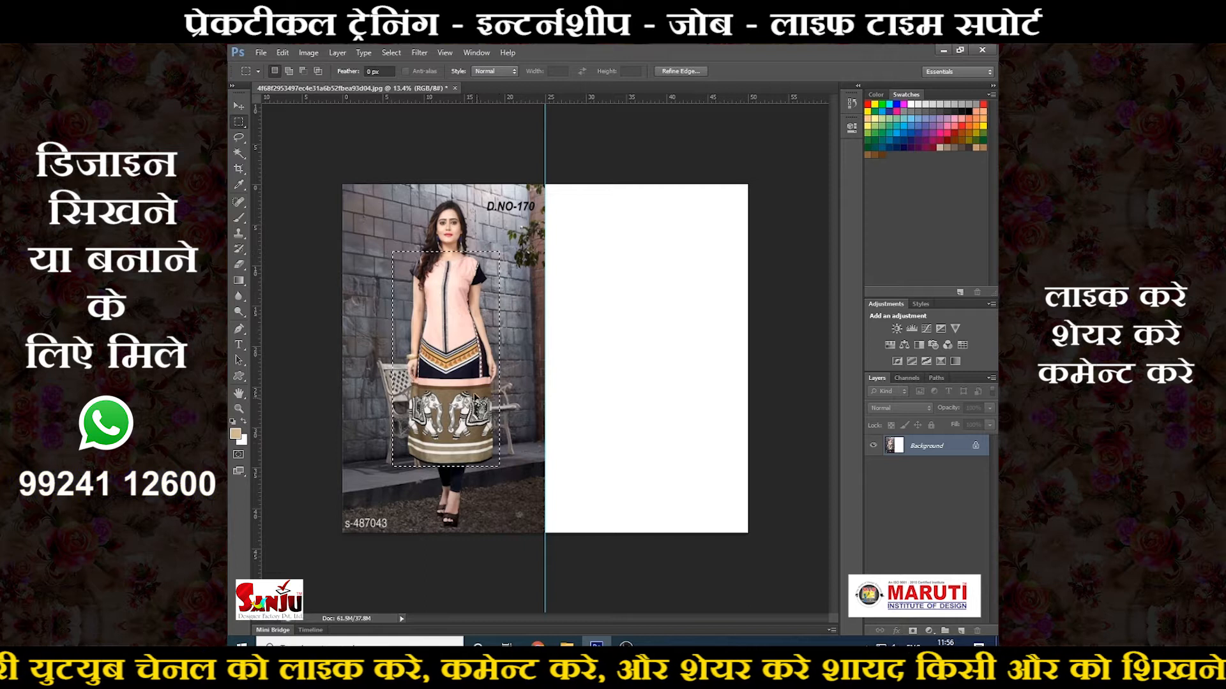
key("ctrl+t")
left_click_drag(499, 252, 529, 181)
key("Return")
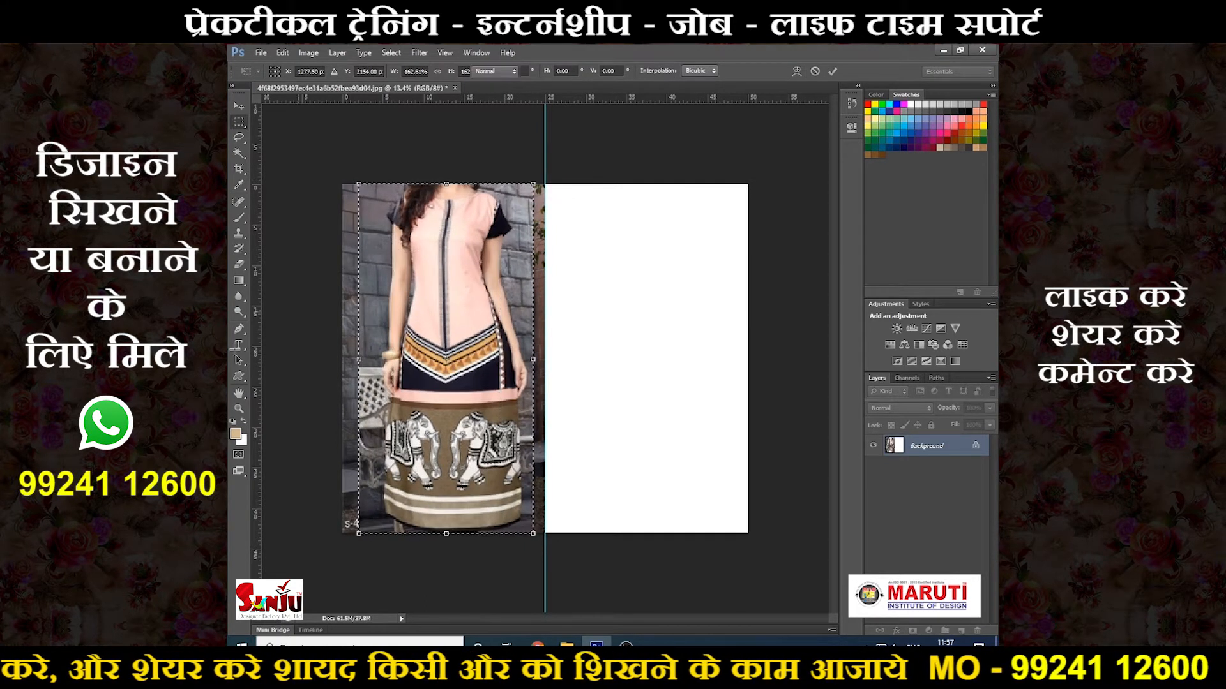
Step: Place a horizontal guide at the upper edge of the dark border along the kurti's hem
key("ctrl+plus")
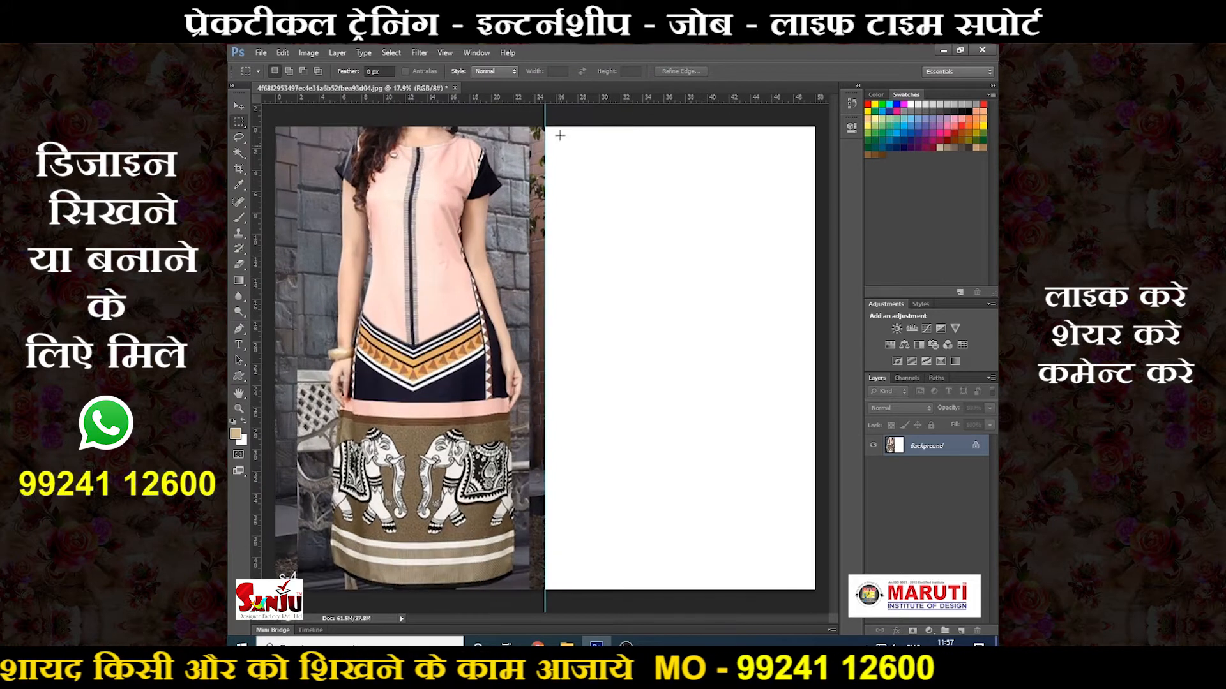
left_click_drag(563, 100, 575, 561)
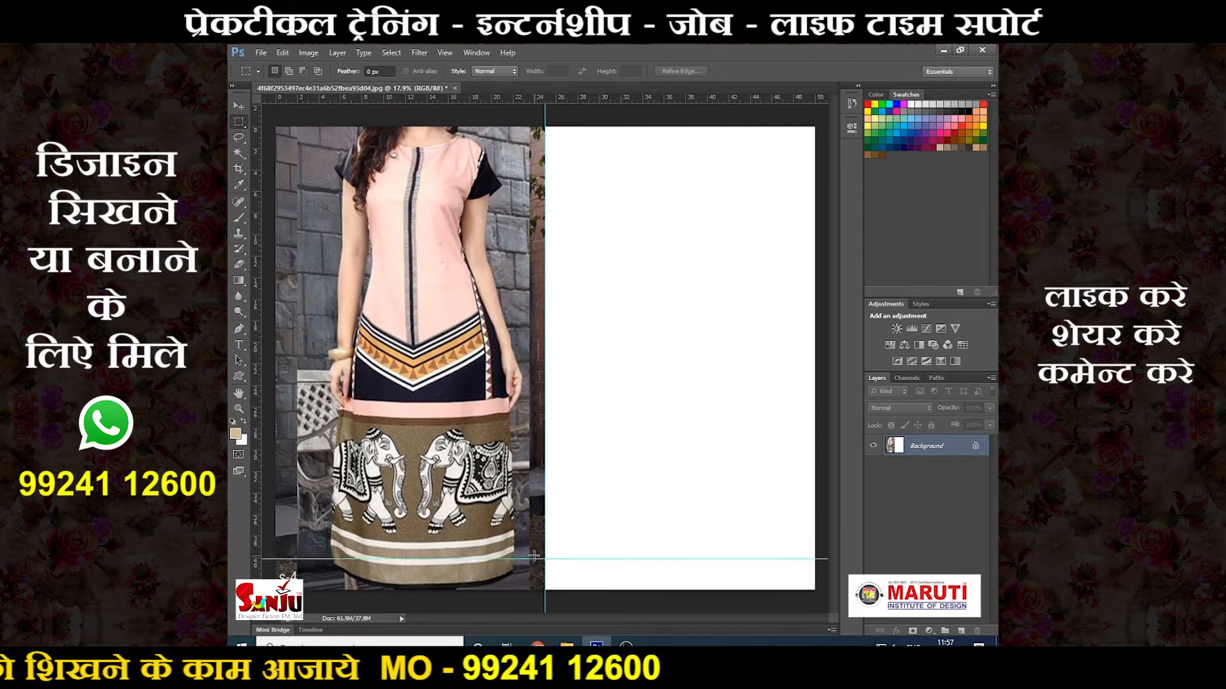
key("ctrl+plus")
left_click_drag(543, 405, 544, 438)
key("ctrl+minus")
Step: On a new layer, fill the strip below the hem guide in the blank half with the dark colour sampled from the hem's edge
key("ctrl+shift+n")
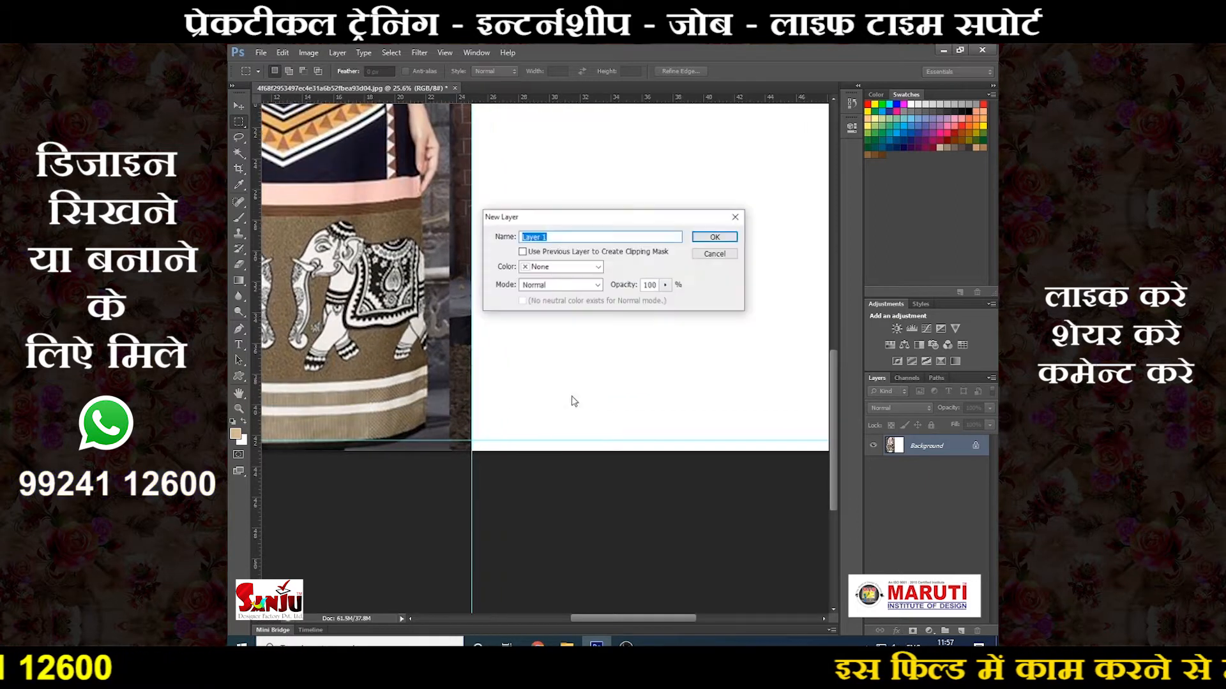
key("Return")
left_click_drag(626, 474, 823, 476)
key("b")
left_click(392, 431, "alt")
key("alt+BackSpace")
Step: Add a guide at the lower white stripe's bottom edge and fill the strip beneath it on a new layer with the kurti's brown
left_click_drag(560, 102, 816, 429)
key("ctrl+shift+n")
key("Return")
key("m")
key("i")
key("alt+BackSpace")
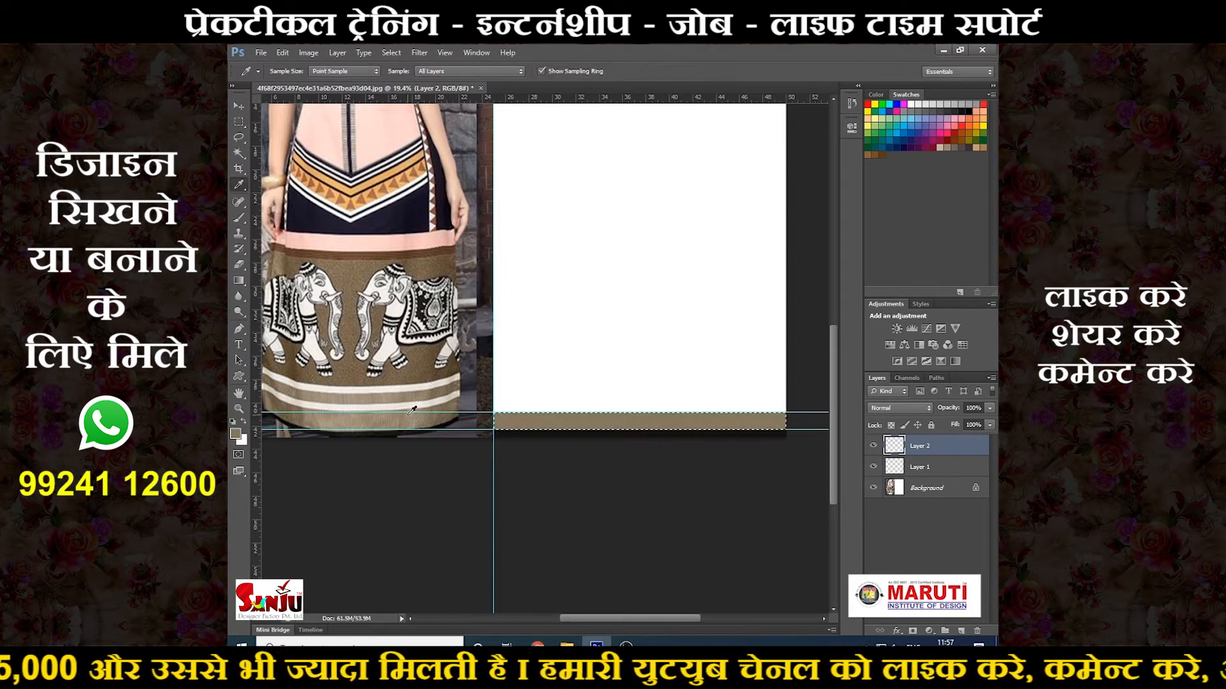
Step: Add a guide above the lower white stripe and fill a 25 by 0.78 inch strip on a new layer with the stripe's sampled off-white
left_click_drag(504, 335, 504, 341)
left_click_drag(521, 98, 792, 419)
key("ctrl+shift+n")
key("Return")
key("m")
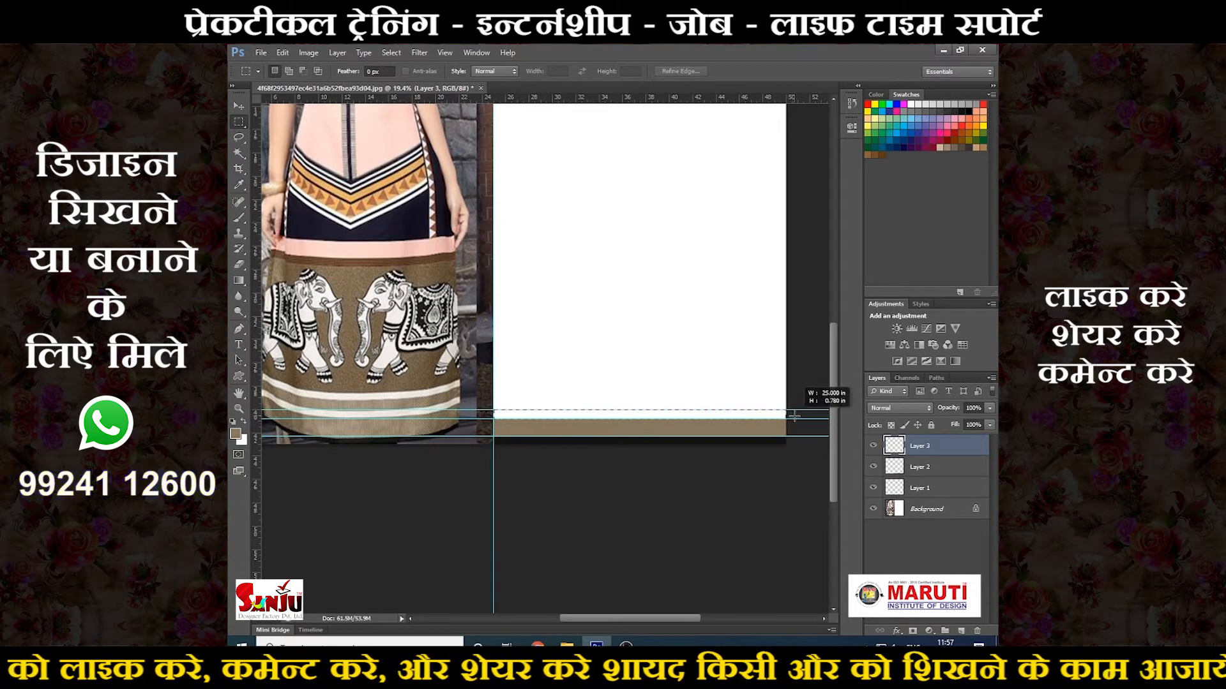
key("i")
left_click(380, 414)
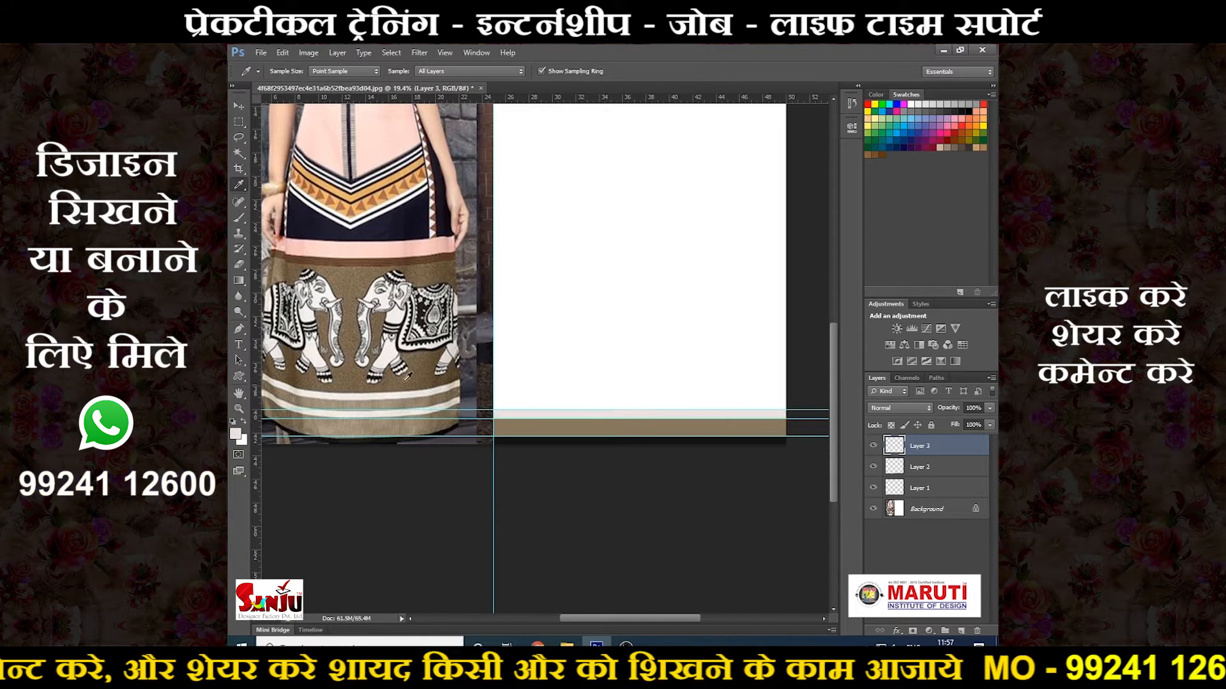
Step: Add a guide at the bottom of the upper white stripe and fill the gap strip on a new layer with the sampled brown
left_click_drag(553, 104, 786, 400)
key("ctrl+shift+n")
key("Return")
key("m")
key("i")
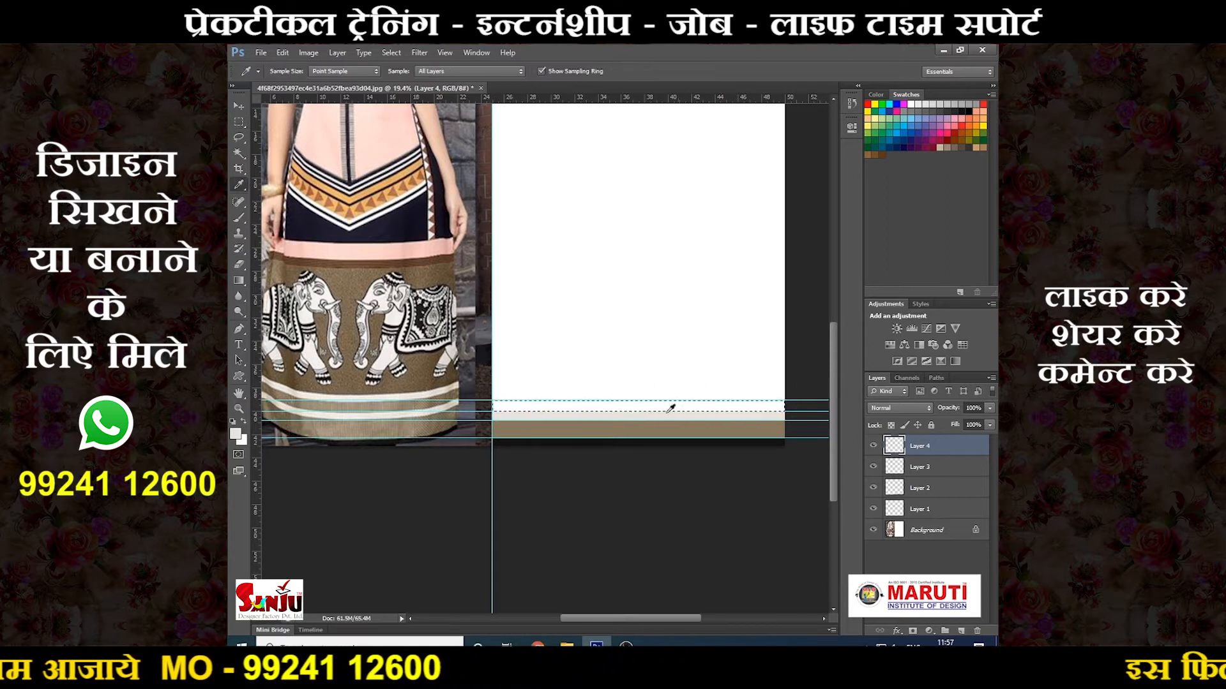
left_click(571, 422)
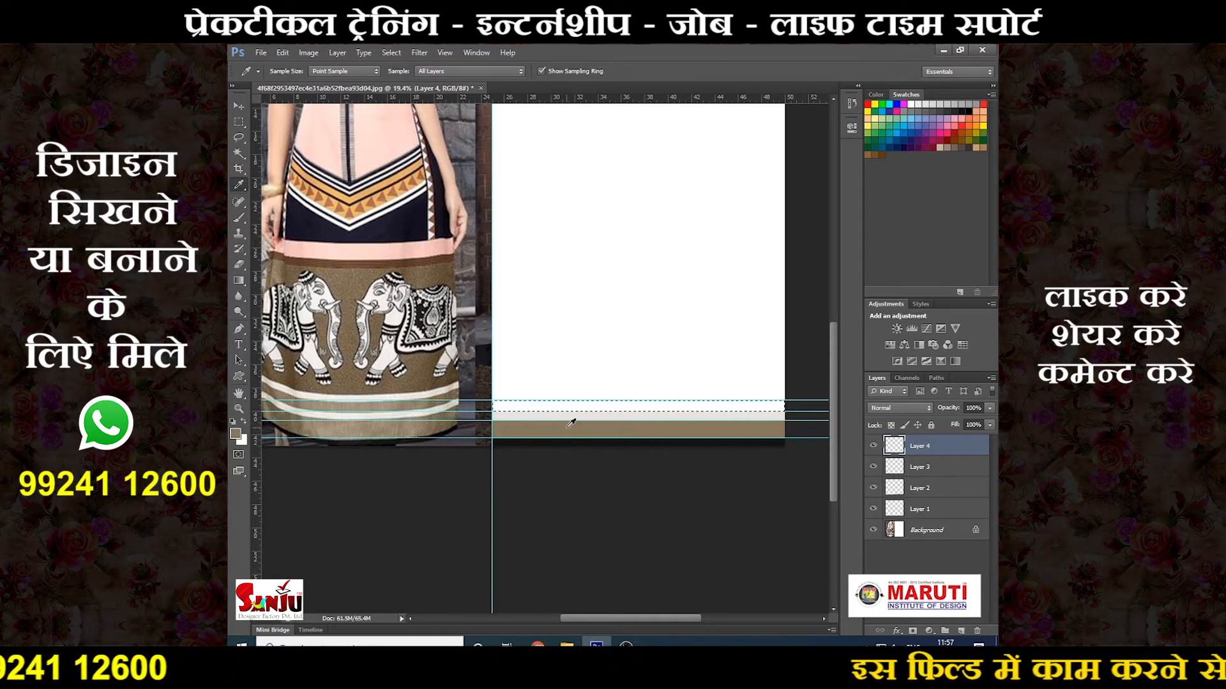
key("alt+BackSpace")
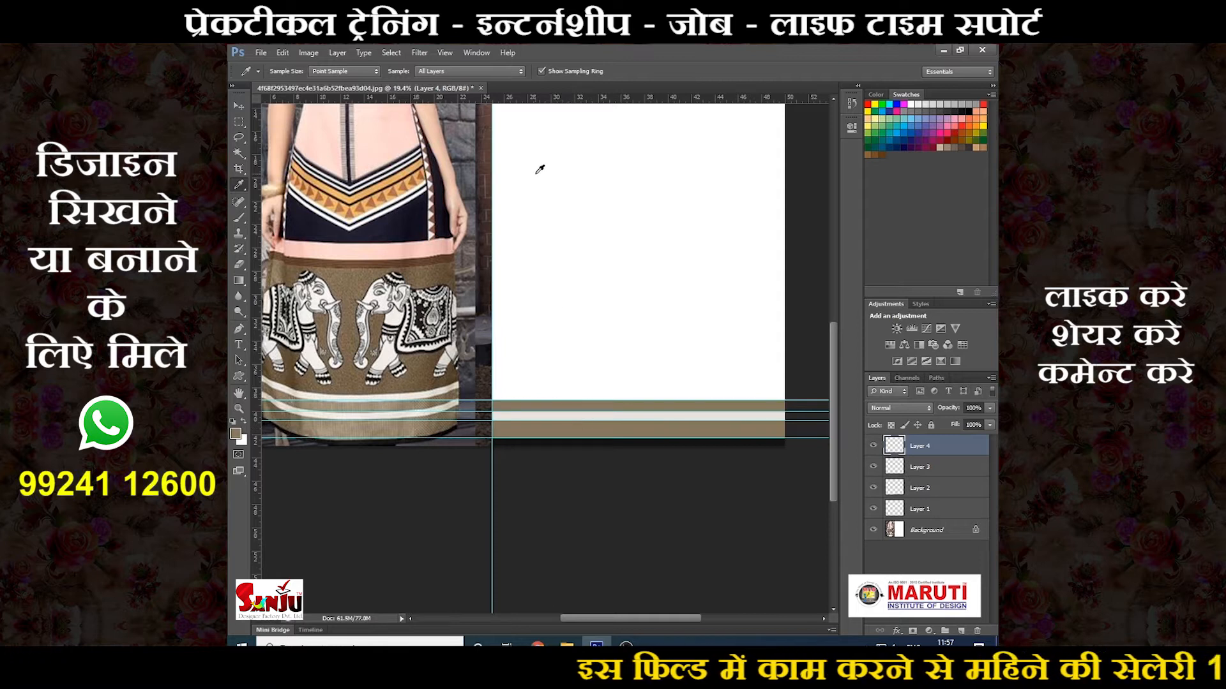
Step: Add a guide at the top of the upper white stripe and fill that strip on a new layer with the sampled off-white
left_click_drag(542, 102, 790, 397)
key("ctrl+shift+n")
key("Return")
key("m")
key("i")
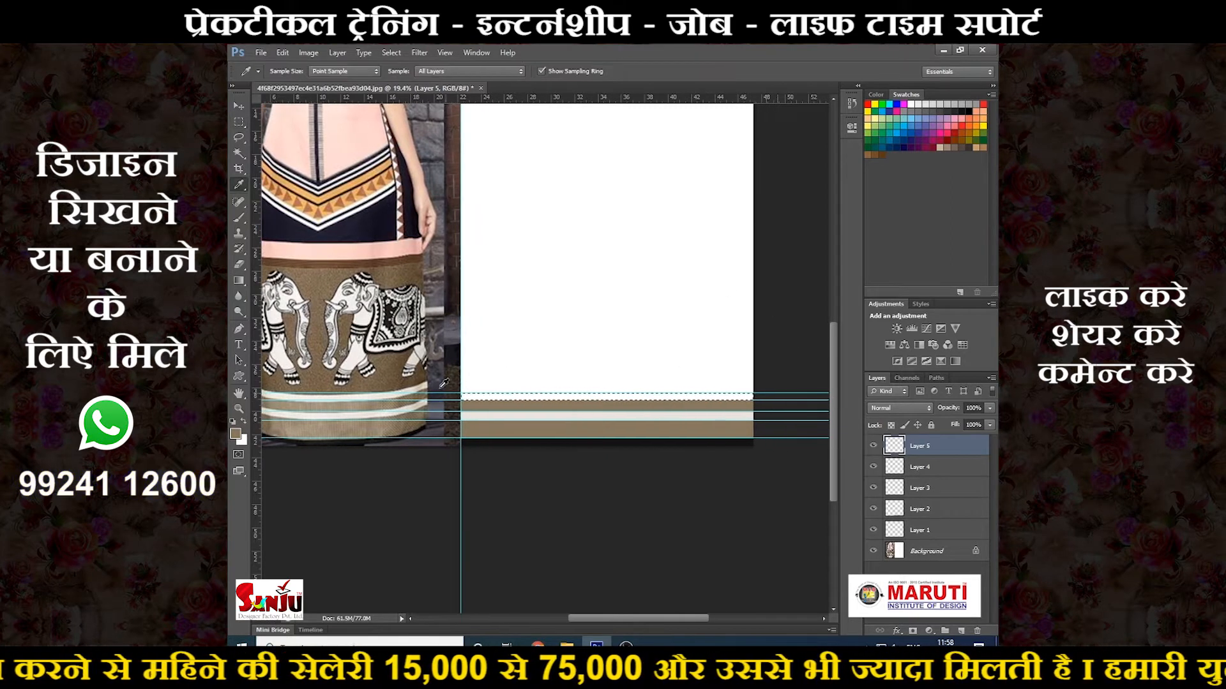
left_click(480, 416)
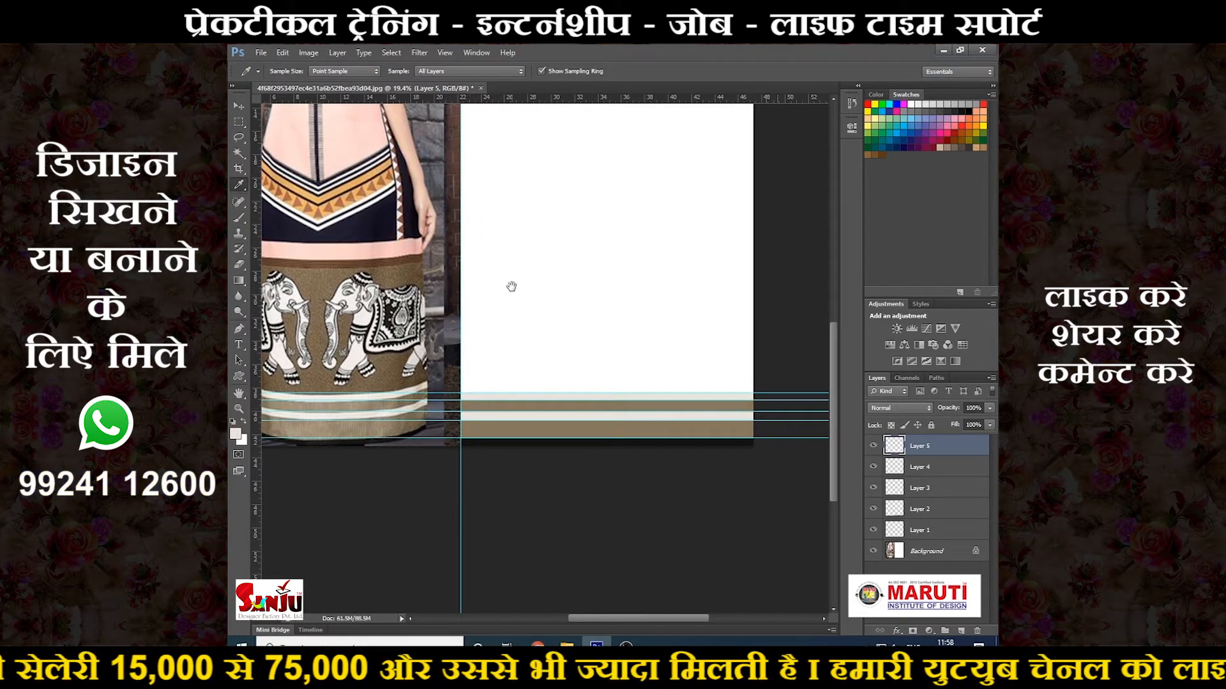
Step: Add a guide above the elephants and fill the wide band down to the upper white stripe on a new layer with the sampled brown
left_click_drag(512, 286, 511, 293)
left_click_drag(535, 101, 528, 271)
key("ctrl+0")
key("ctrl+shift+alt+n")
key("m")
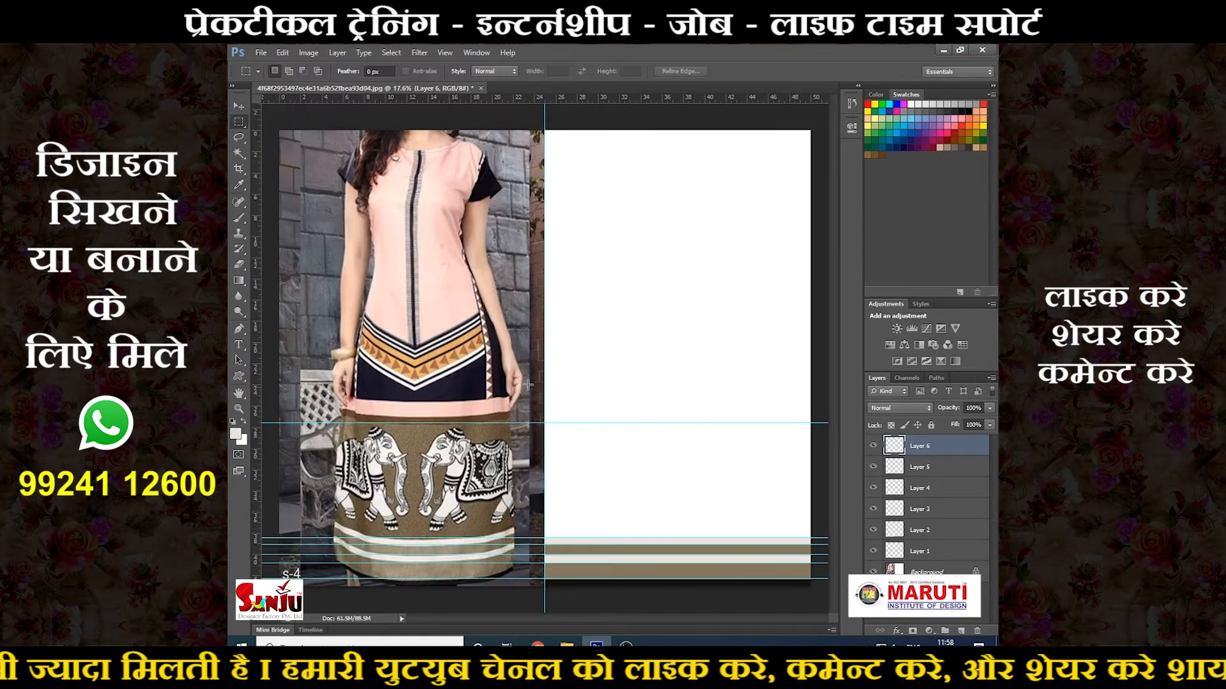
left_click_drag(544, 423, 837, 538)
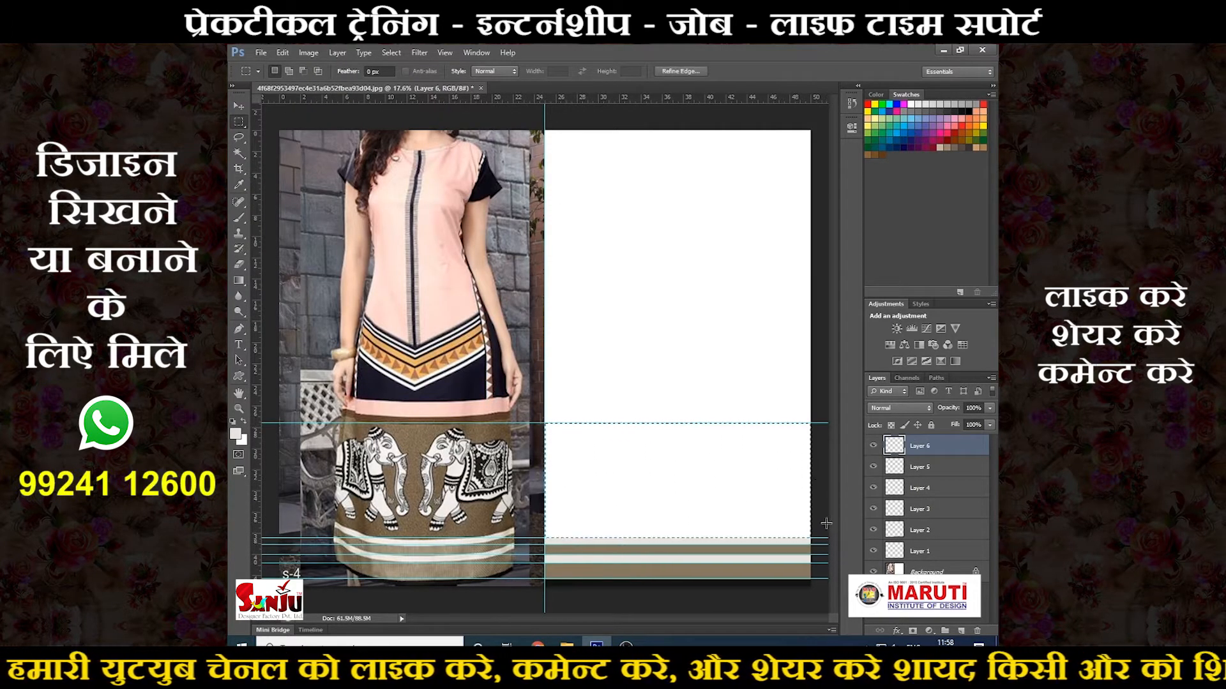
key("i")
left_click(592, 540)
key("alt+BackSpace")
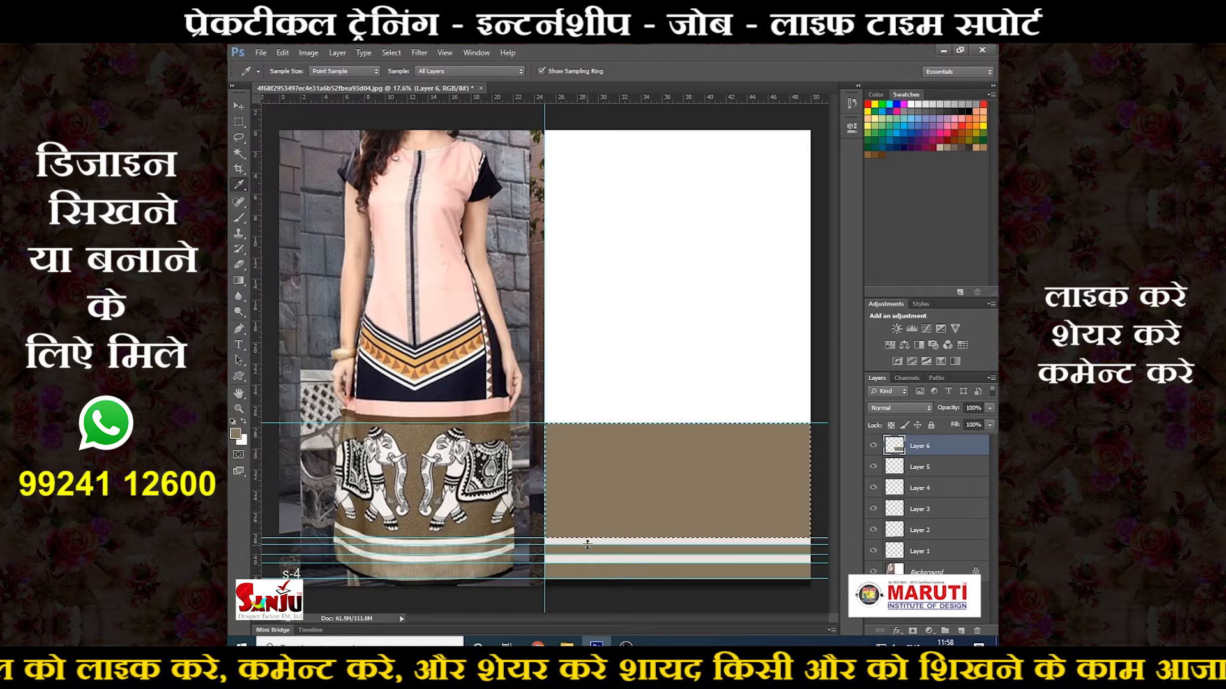
Step: Add a guide below the pink band and fill the narrow strip above the elephant band on a new layer with the sampled dark brown
left_click_drag(591, 99, 579, 414)
key("ctrl+shift+n")
key("Return")
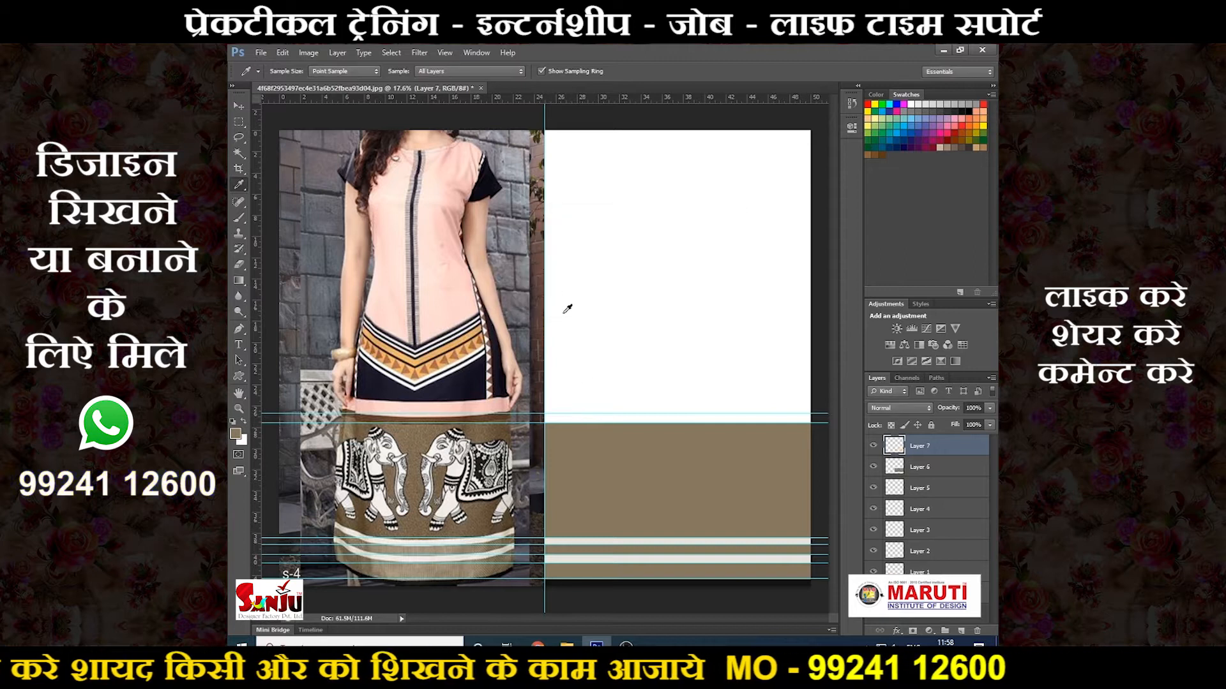
key("m")
left_click_drag(791, 414, 810, 422)
key("i")
left_click(490, 412)
key("alt+BackSpace")
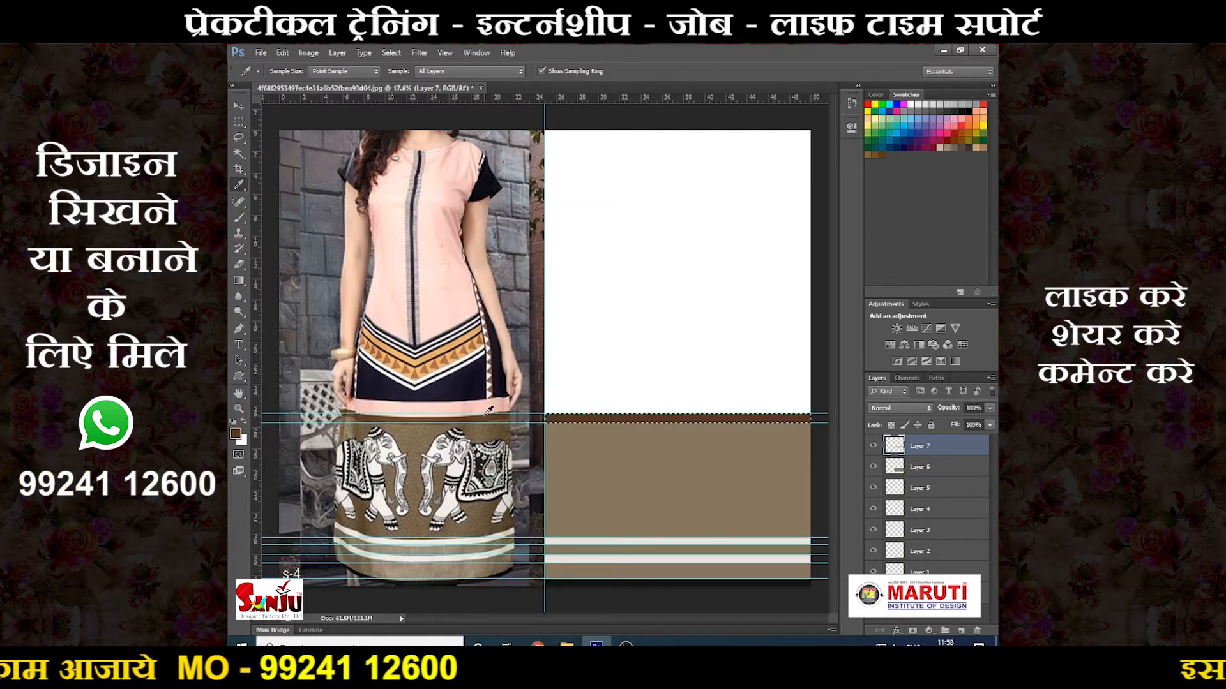
Step: Add a guide at the pink band's top edge and fill the strip above the dark brown one on a new layer with the sampled pink
left_click_drag(572, 101, 560, 391)
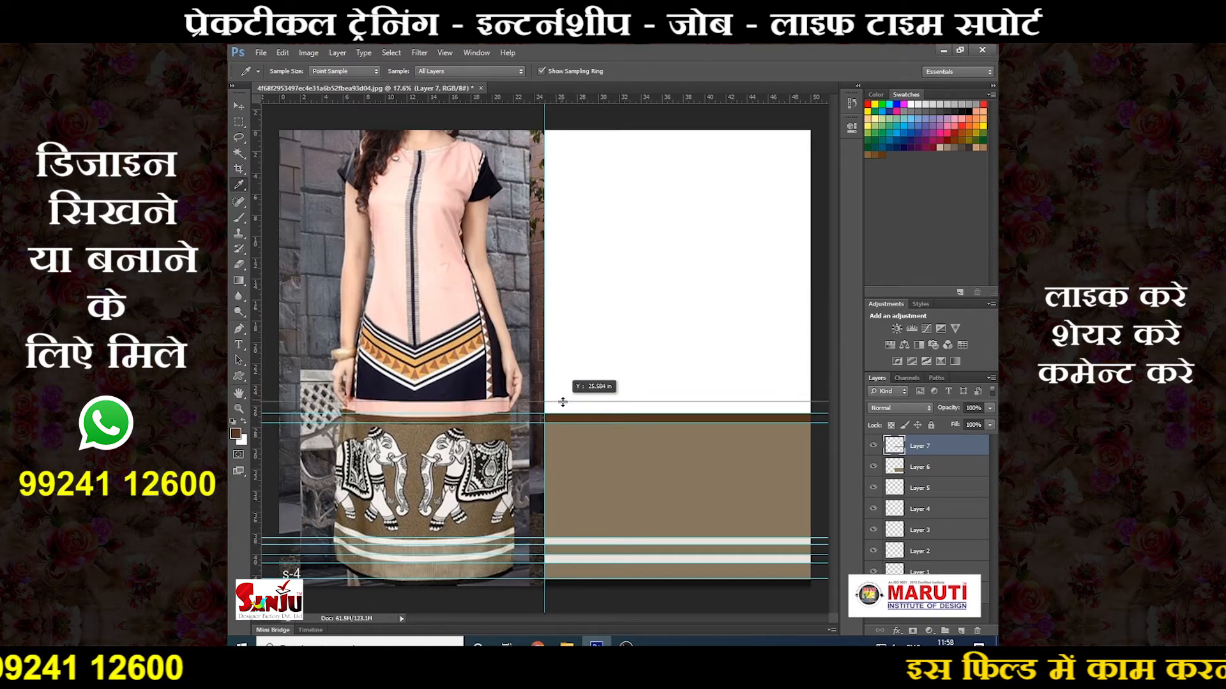
key("ctrl+shift+n")
key("Return")
key("m")
left_click_drag(549, 407, 830, 414)
key("i")
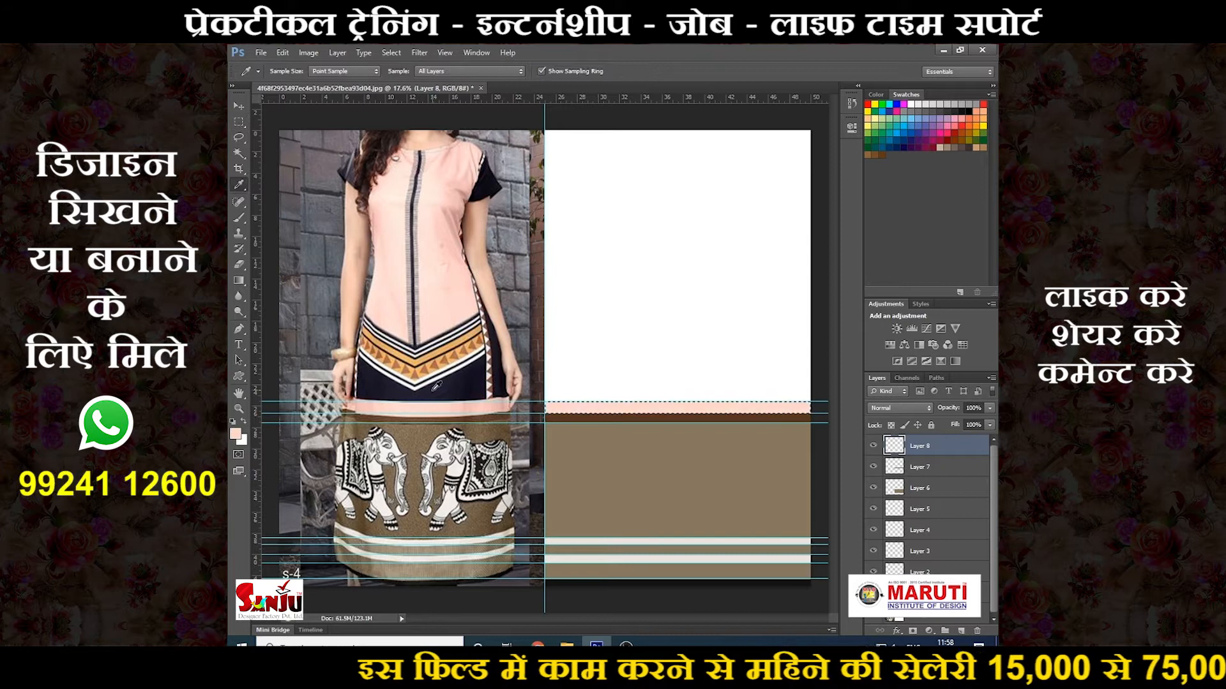
scroll(440, 389, "up", 1)
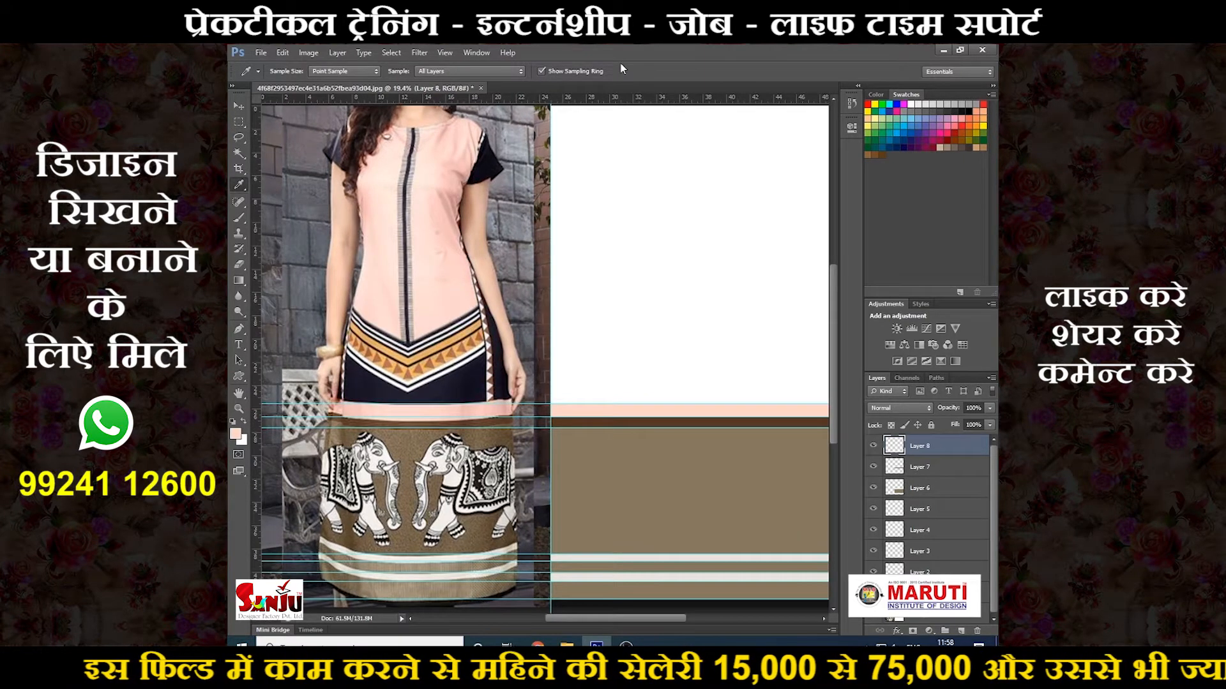
scroll(650, 222, "down", 1)
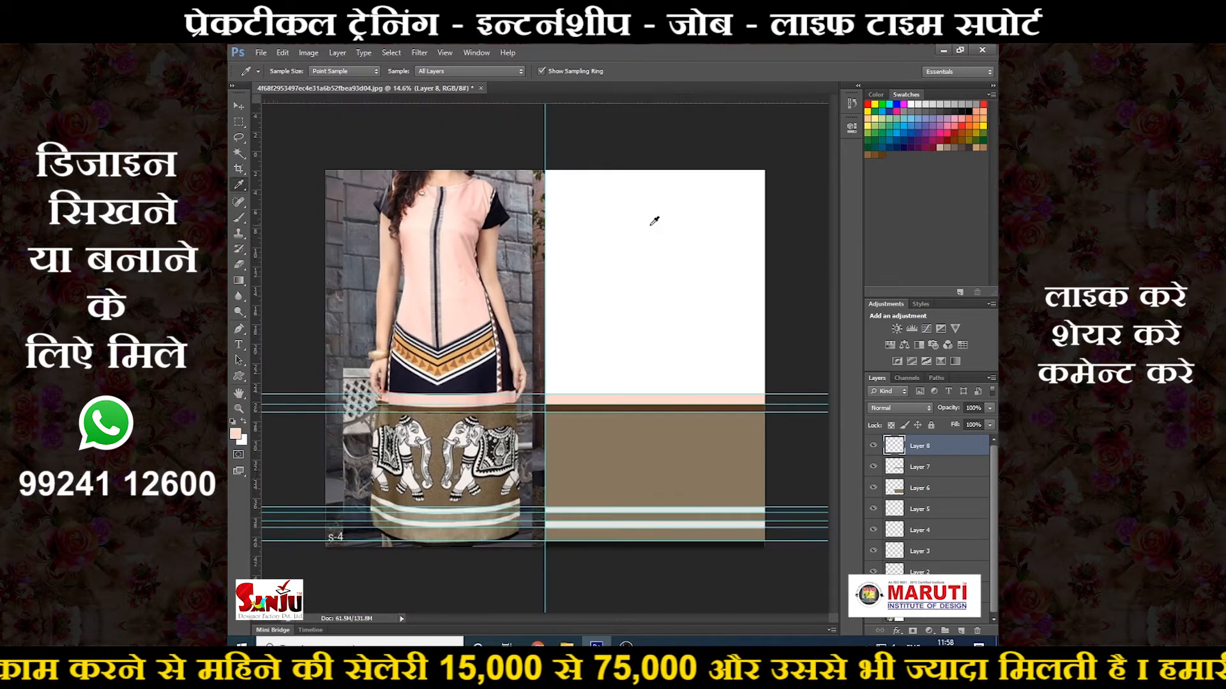
scroll(648, 221, "up", 2)
scroll(641, 228, "down", 3)
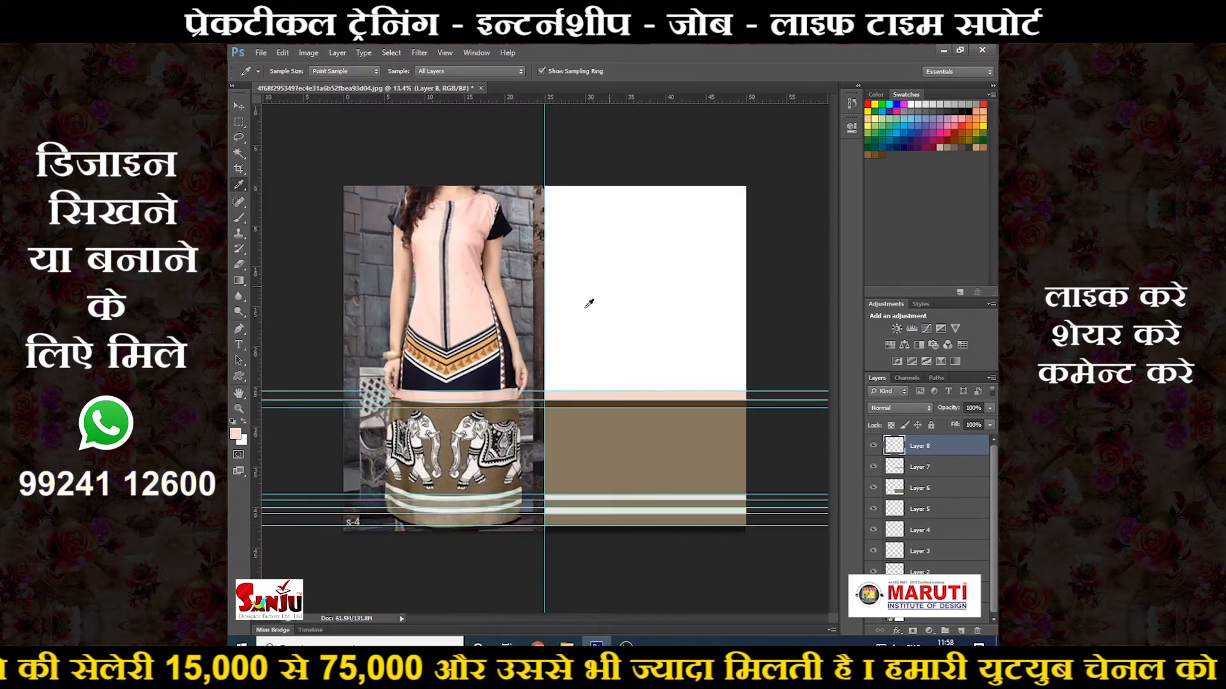
Step: Select the remaining white area above the pink strip and fill it on a new layer with the navy sampled from the kurti
scroll(505, 363, "up", 3)
scroll(493, 377, "down", 3)
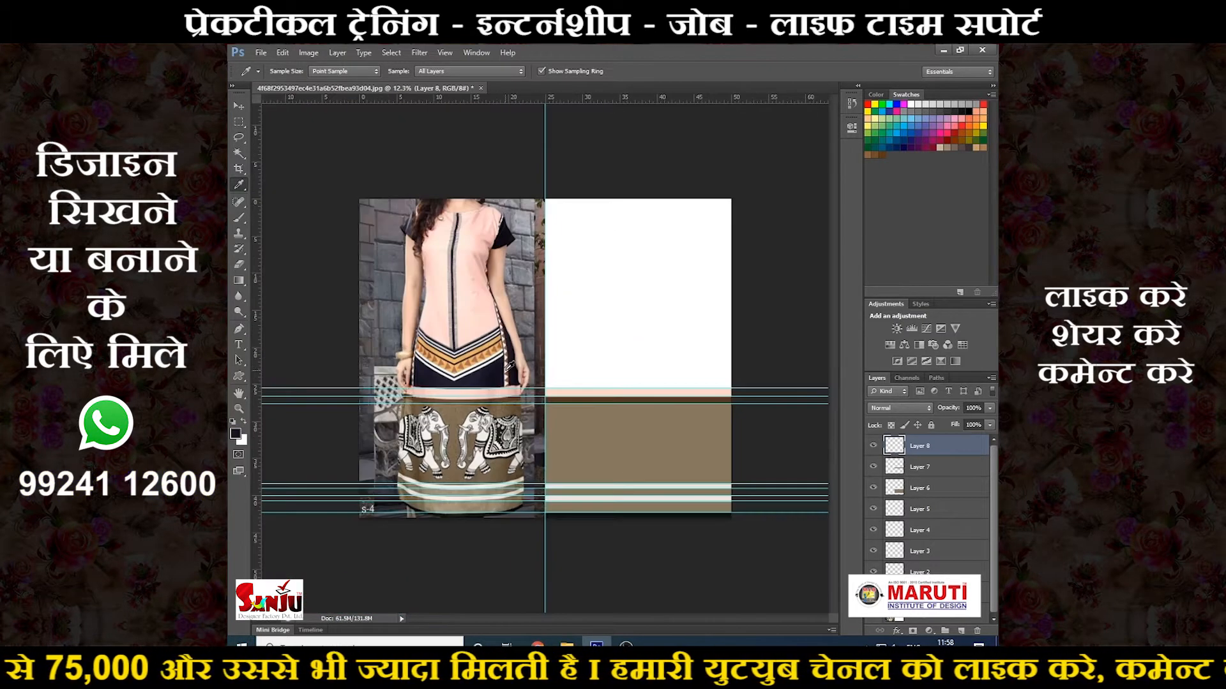
scroll(555, 290, "up", 1)
key("m")
scroll(590, 258, "up", 1)
scroll(558, 135, "down", 1)
left_click_drag(544, 147, 846, 399)
key("i")
scroll(574, 383, "up", 2)
left_click(487, 365)
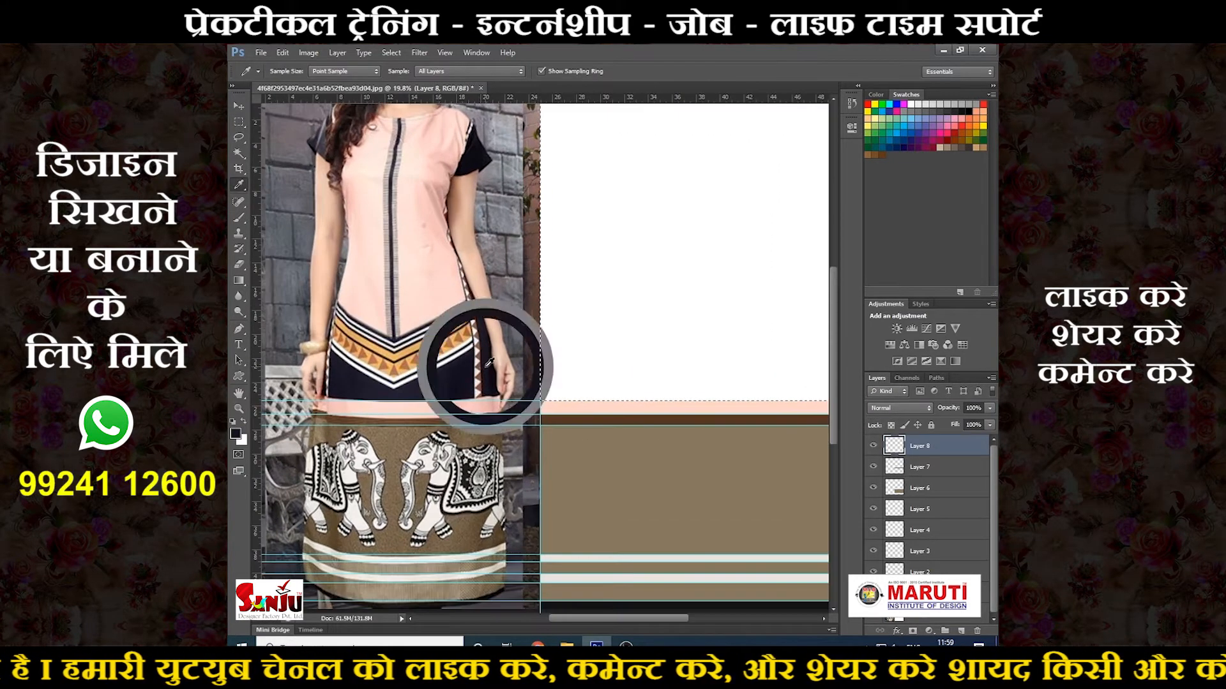
scroll(504, 370, "down", 4)
key("ctrl+shift+n")
key("Return")
key("alt+BackSpace")
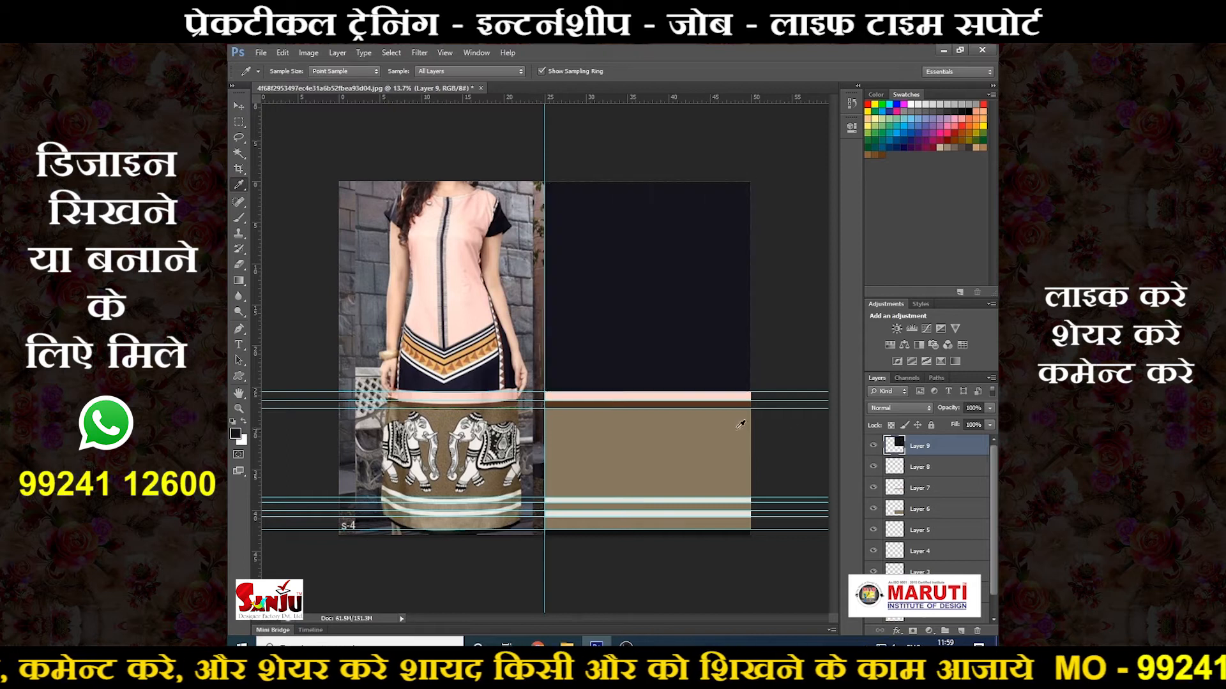
Step: Select the whole flat design half, show its centre with Transform Selection, and place a vertical guide through that centre
scroll(642, 361, "up", 3)
scroll(635, 364, "down", 3)
scroll(664, 371, "down", 2)
key("m")
left_click_drag(547, 203, 754, 540)
key("alt+s")
key("t")
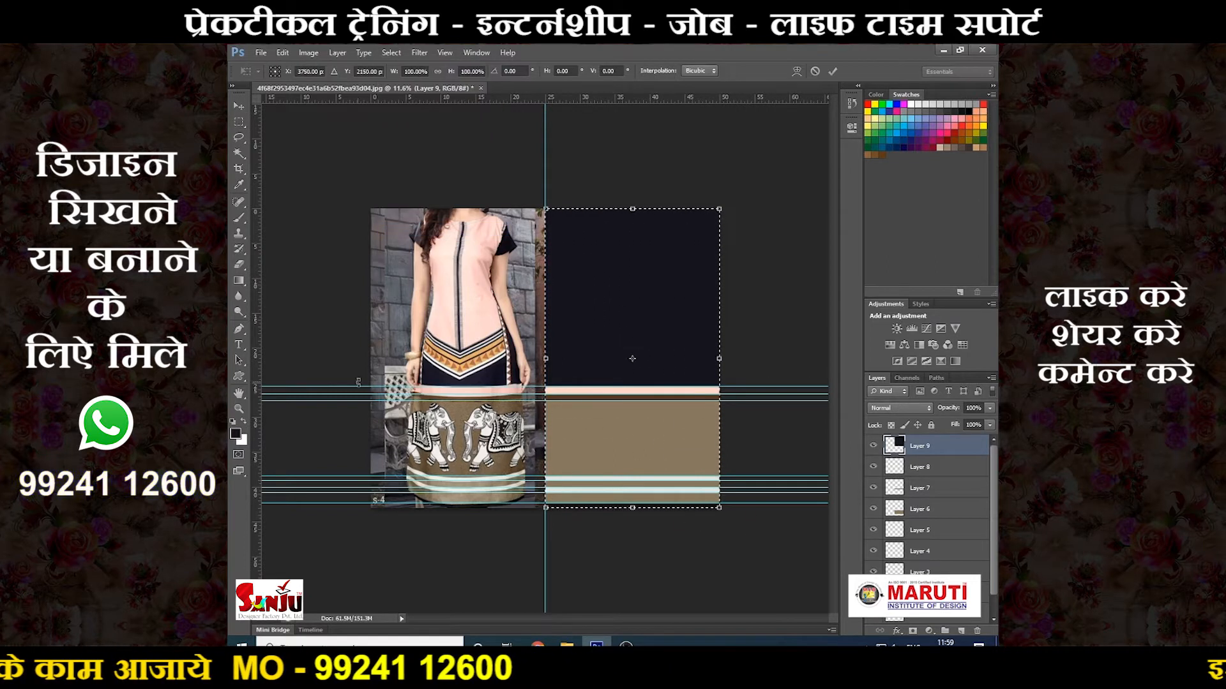
left_click_drag(256, 391, 631, 406)
key("Return")
Step: Measure the width of the kurti's navy side panel beside the triangle border with a thin marquee, then clear the selection
scroll(588, 347, "up", 3)
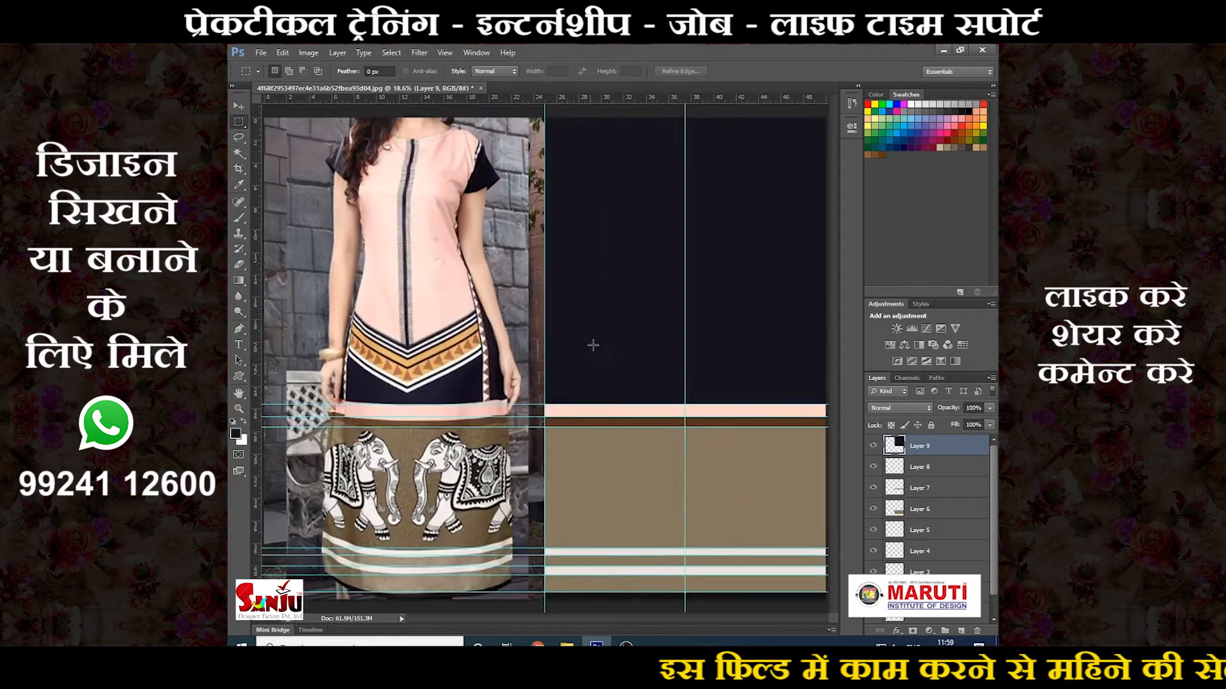
scroll(593, 345, "up", 5)
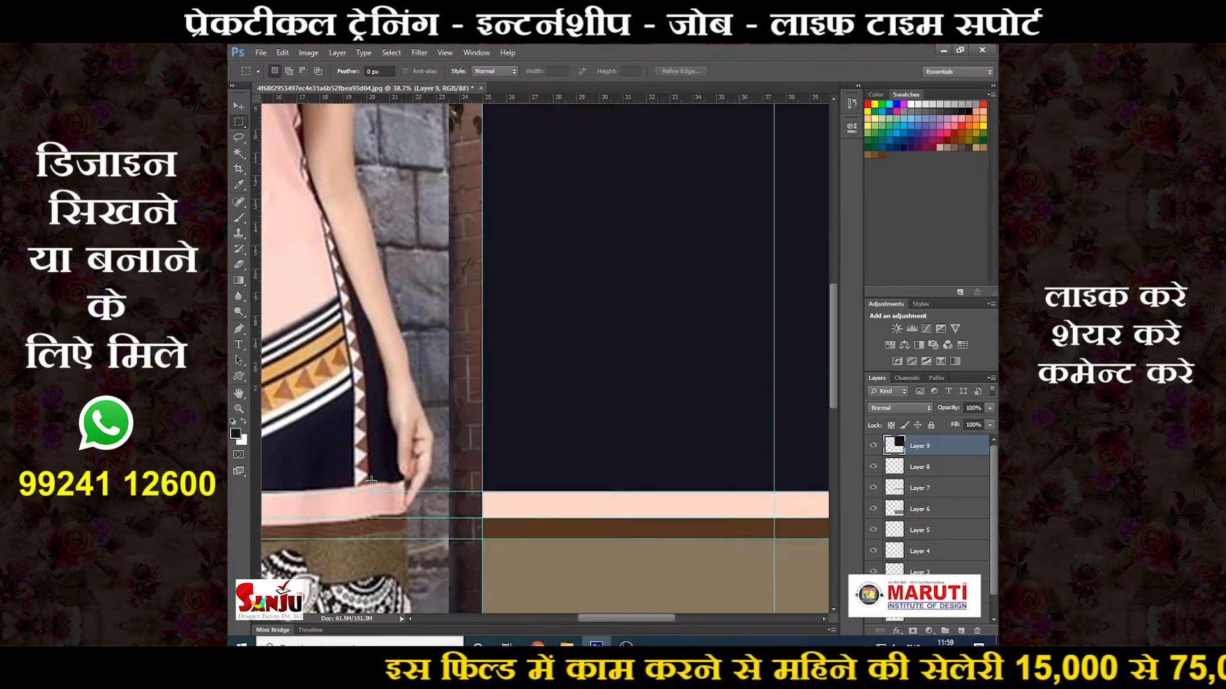
scroll(673, 326, "down", 6)
scroll(524, 383, "up", 4)
scroll(528, 383, "down", 3)
scroll(536, 397, "up", 3)
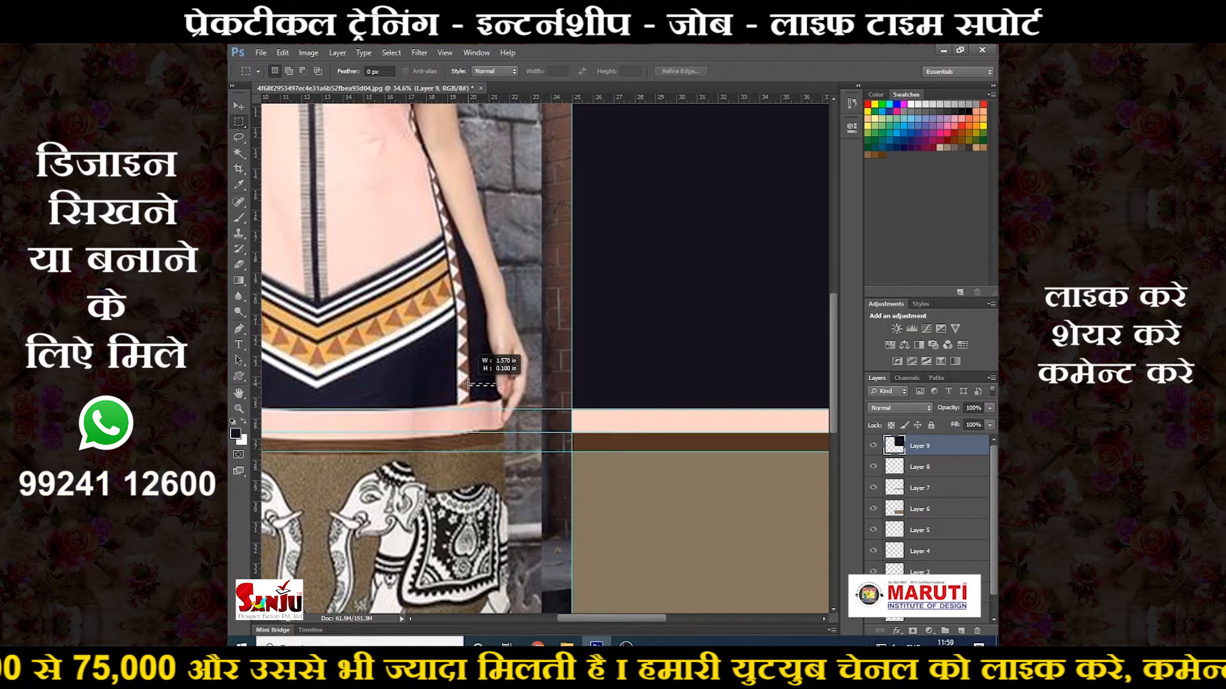
left_click_drag(469, 384, 469, 384)
key("ctrl+d")
Step: Give the rectangular marquee a fixed size of 1.5 in by 1.5 in and place it over the navy panel
scroll(760, 353, "down", 5)
scroll(700, 323, "up", 4)
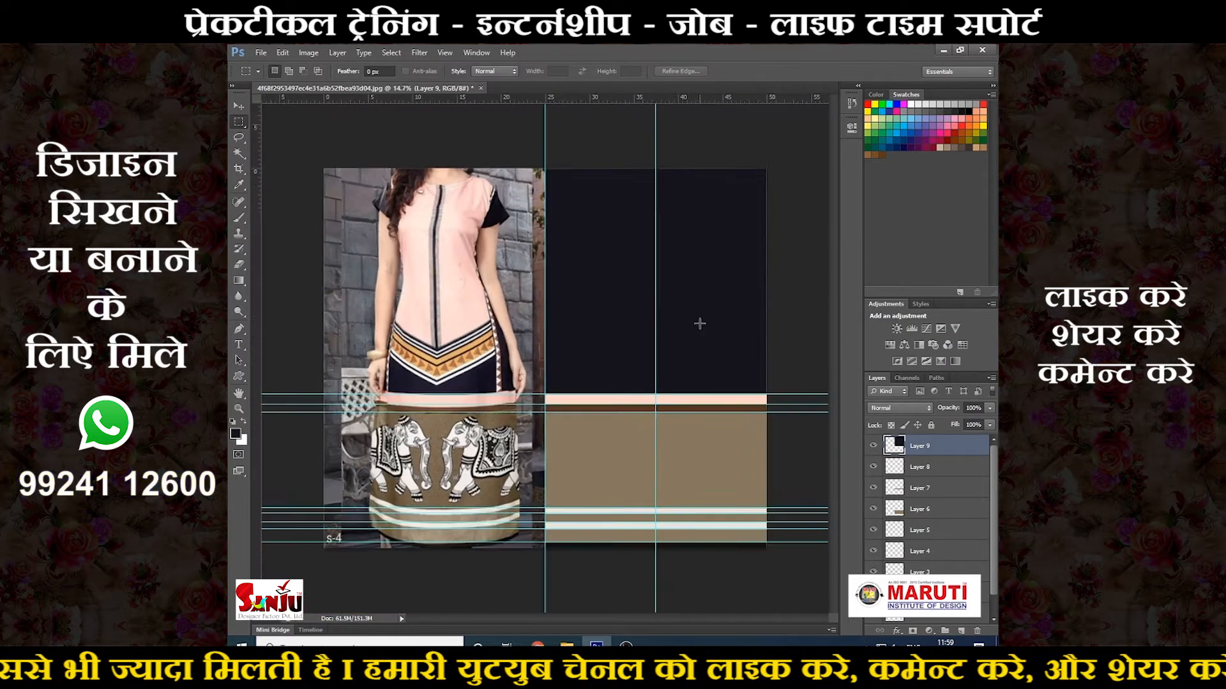
left_click_drag(693, 311, 637, 326)
left_click(495, 70)
left_click(493, 107)
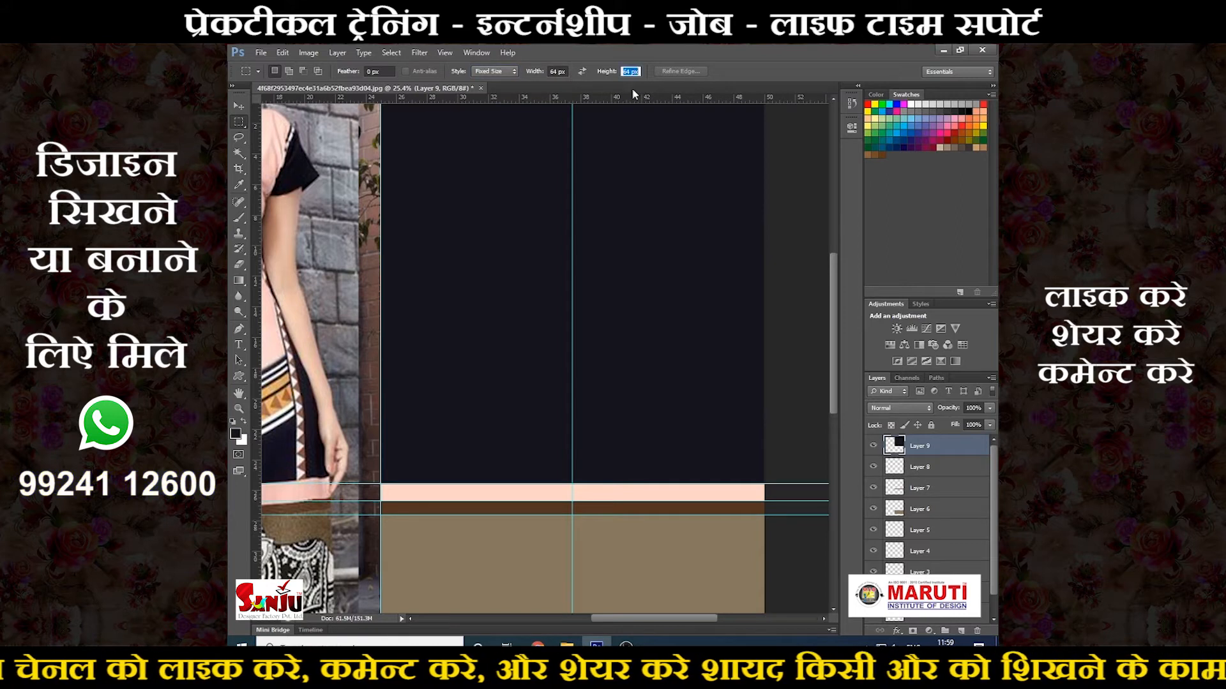
scroll(642, 187, "down", 1)
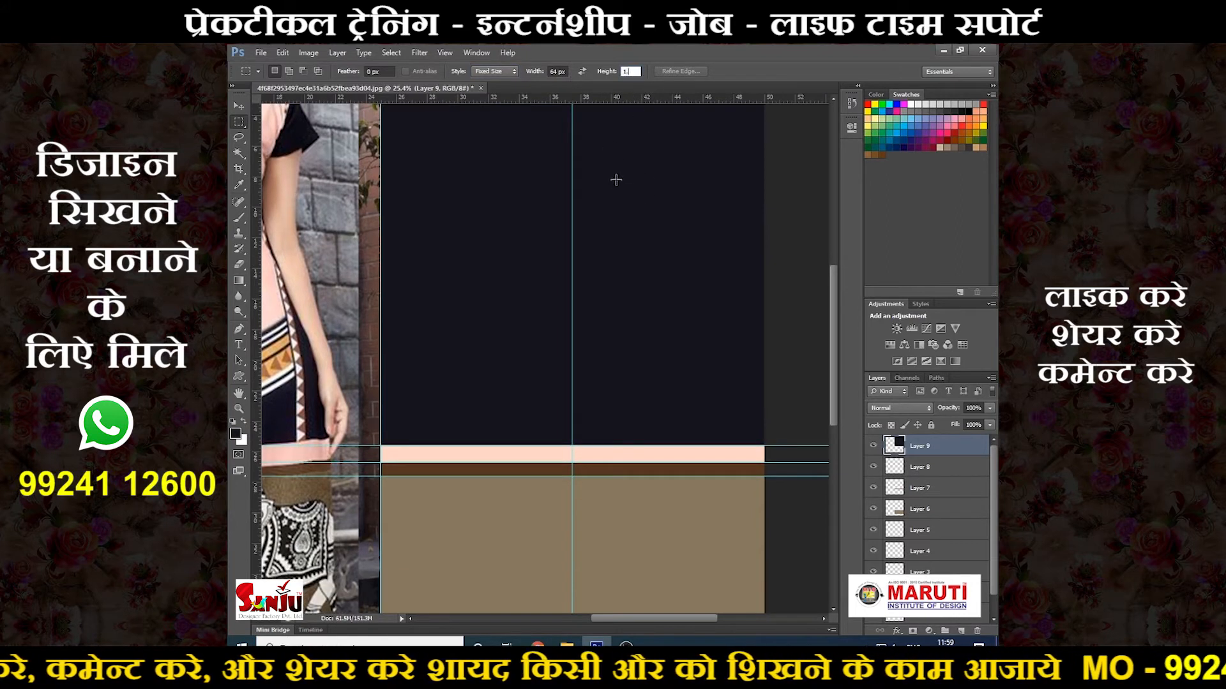
key("Return")
scroll(634, 143, "down", 2)
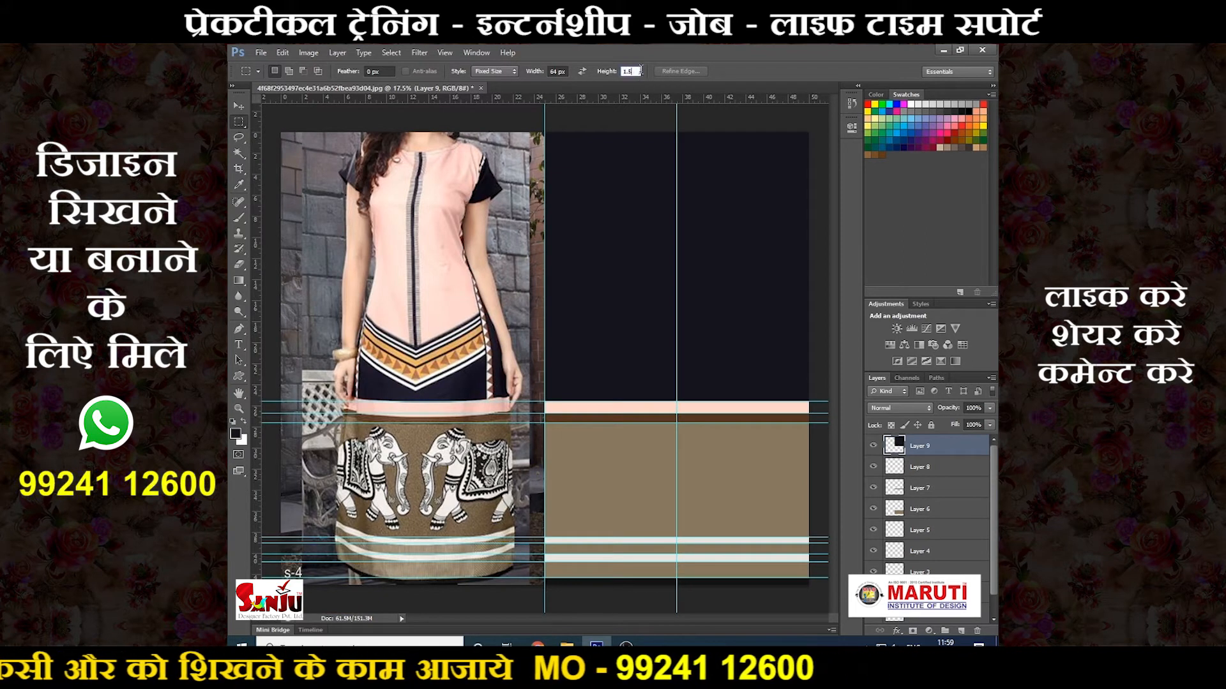
key("Return")
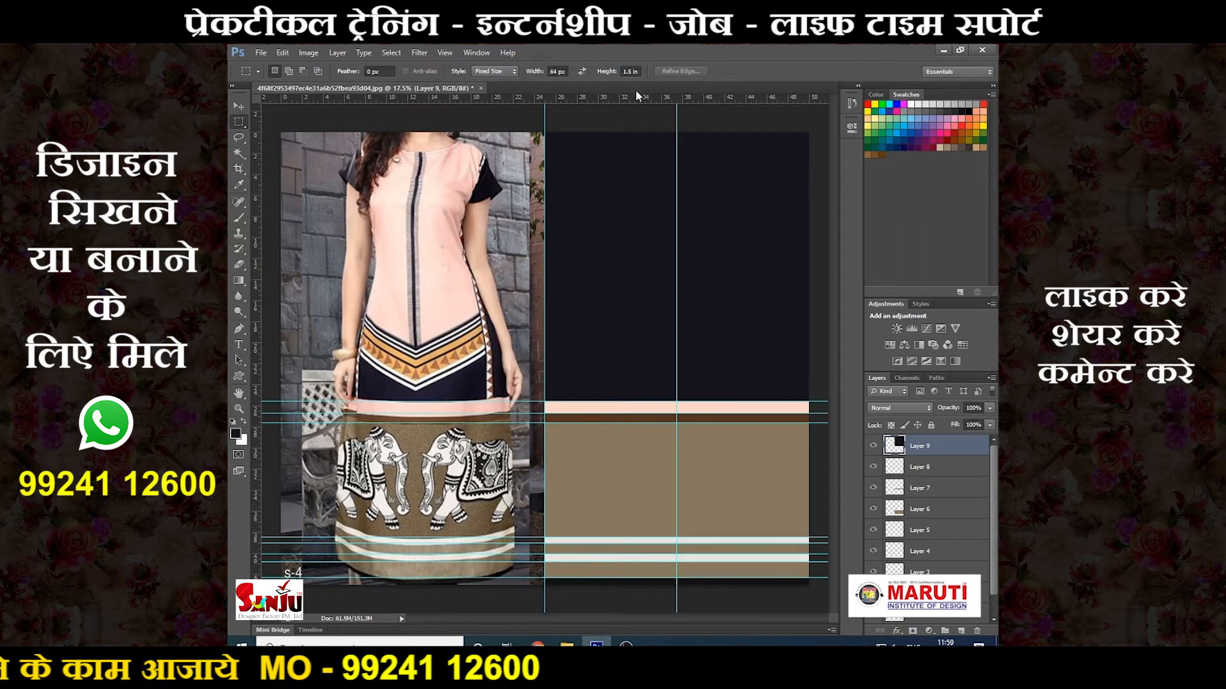
scroll(772, 377, "up", 5)
left_click_drag(693, 331, 637, 350)
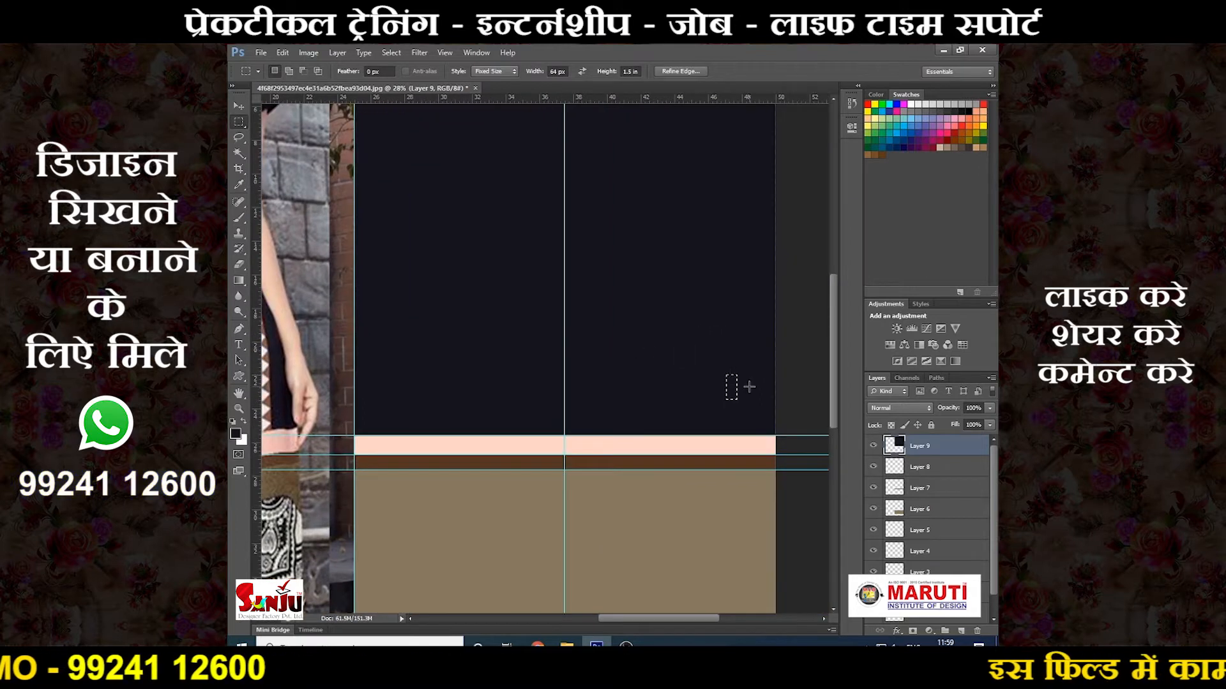
scroll(749, 387, "down", 2)
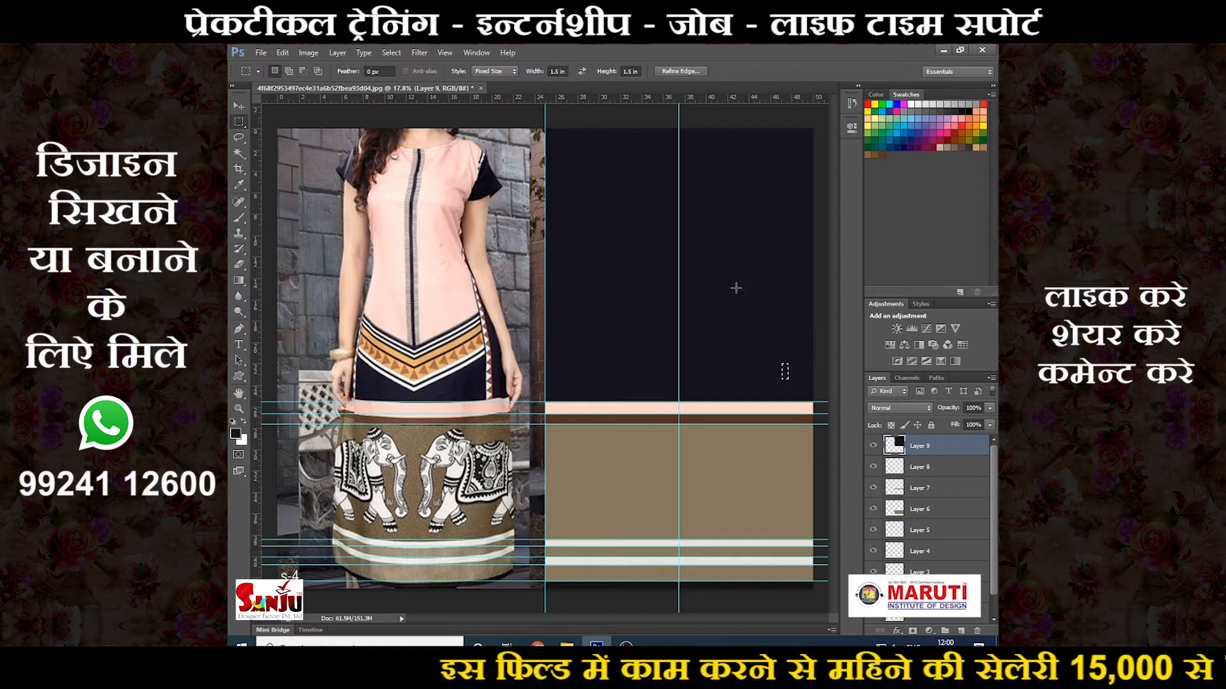
Step: Move the square selection against the navy panel's outer edge, add a vertical guide along its inner side, and deselect
scroll(811, 353, "up", 5)
key("ctrl+t")
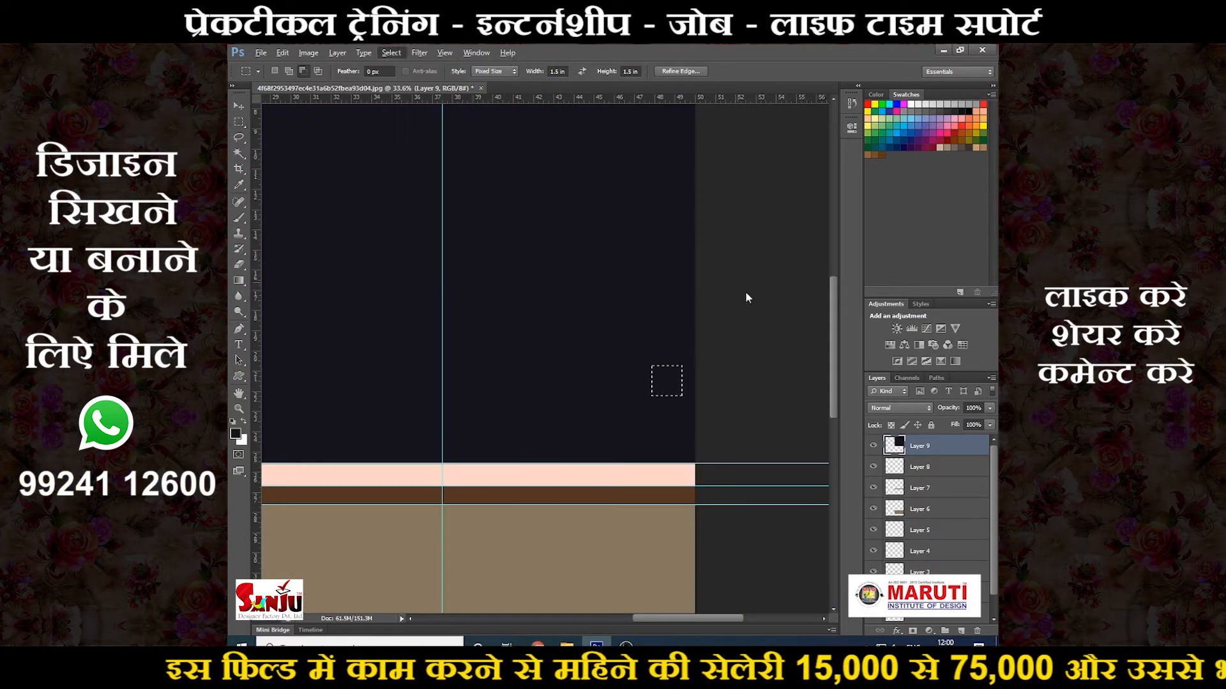
left_click_drag(650, 392, 671, 392)
left_click_drag(260, 364, 631, 361)
key("Return")
scroll(627, 349, "down", 7)
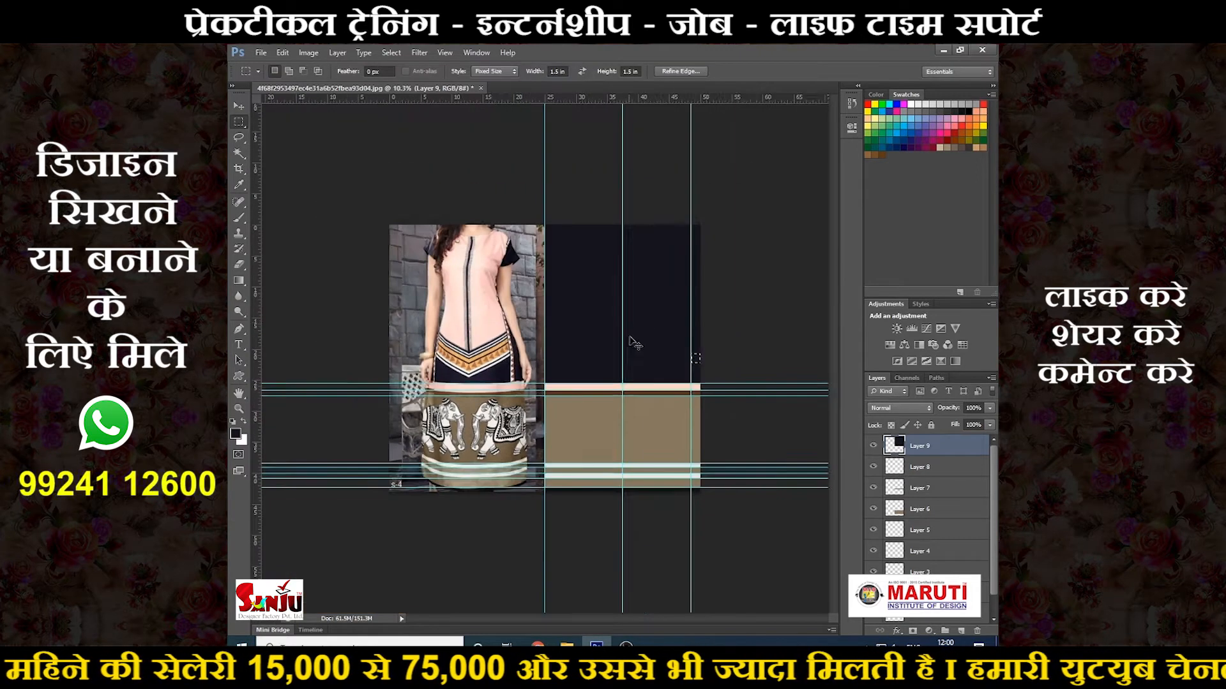
key("ctrl+d")
Step: Return the marquee to Normal style and select a narrow full-height strip of the navy panel just inside the new guide
scroll(633, 342, "up", 2)
scroll(682, 271, "up", 3)
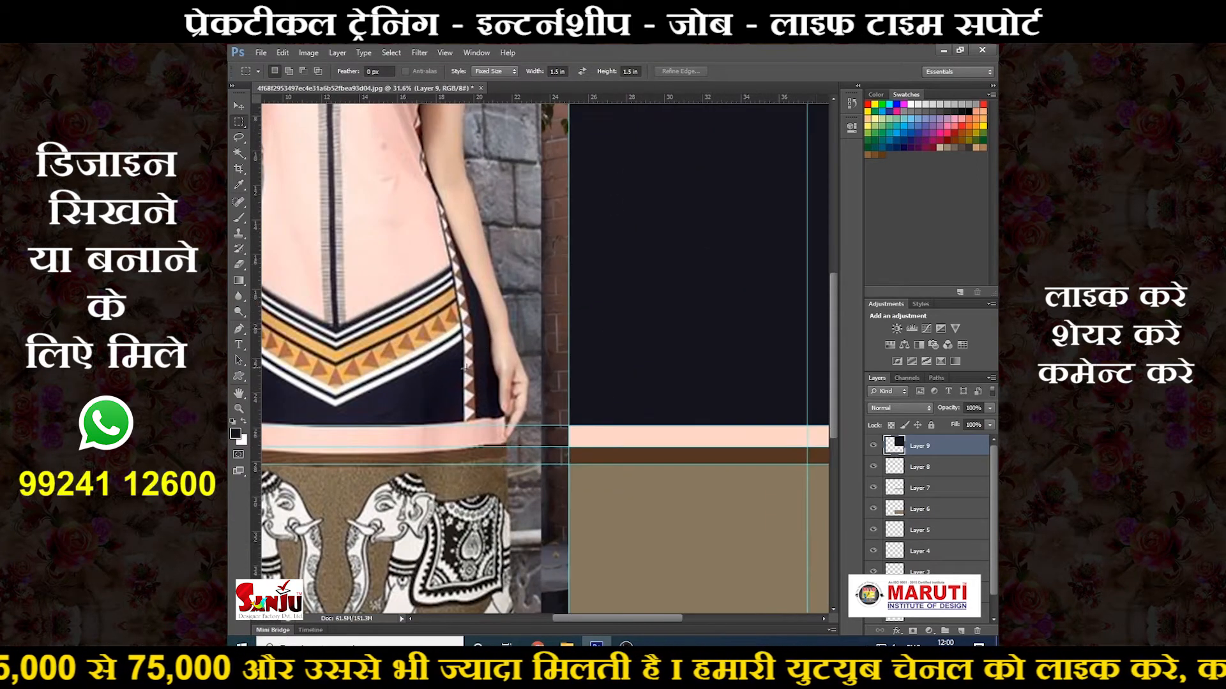
scroll(717, 267, "down", 3)
key("ctrl+d")
mouse_move(745, 405)
left_mouse_down()
mouse_move(742, 385)
mouse_move(752, 396)
left_mouse_up()
left_click(494, 73)
left_click(505, 86)
scroll(546, 396, "up", 5)
Step: Fill the narrow strip on a new layer with the brown sampled from the kurti's side border triangles
key("i")
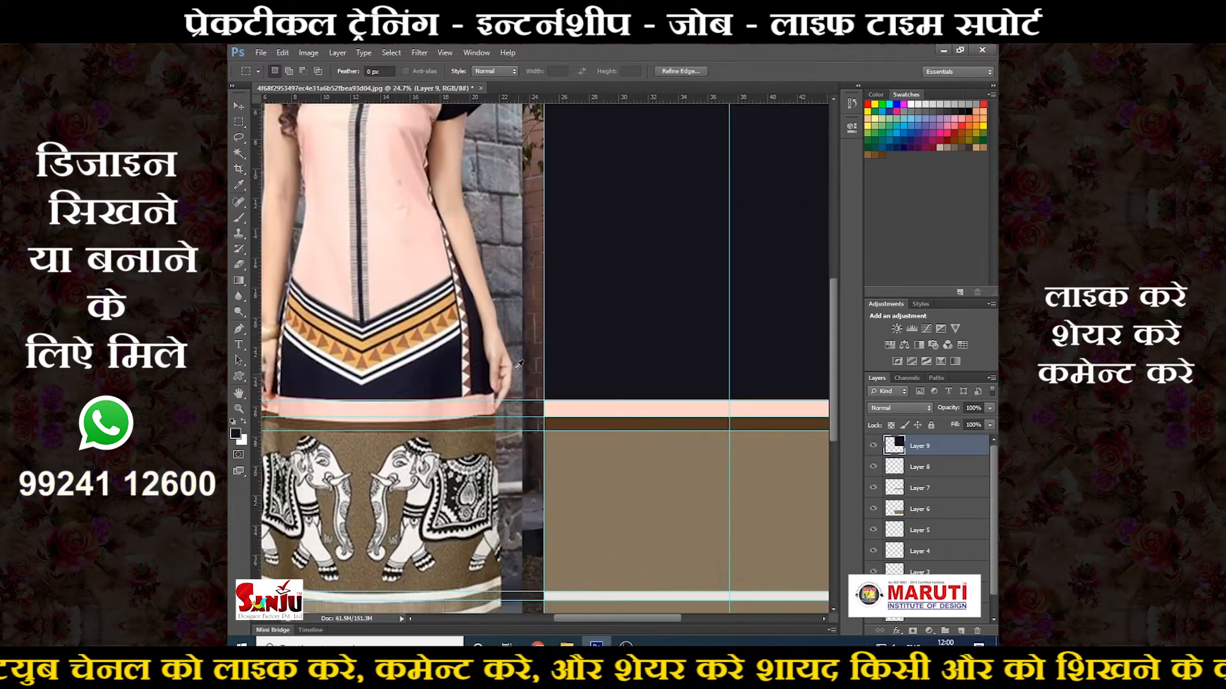
left_click(467, 346)
scroll(469, 345, "down", 7)
key("ctrl+shift+n")
key("Return")
key("alt+Delete")
scroll(626, 359, "up", 3)
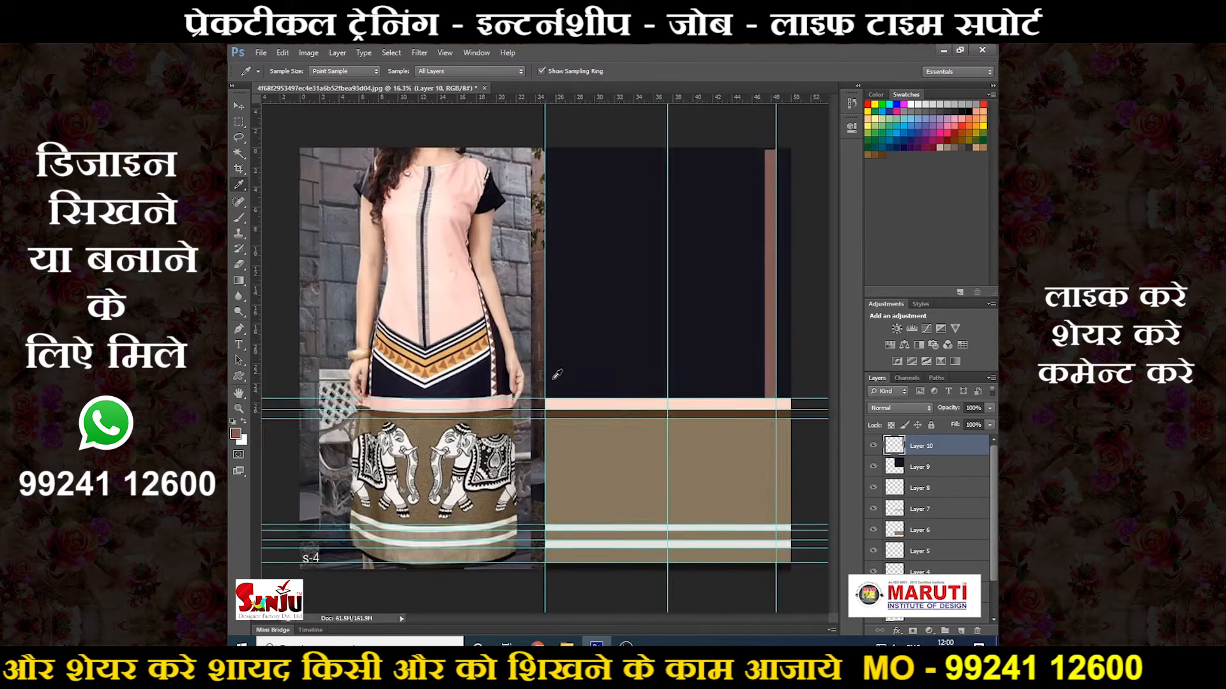
Step: Sample the off-white from the kurti's chevron trim and add a new empty layer above the brown strip
scroll(625, 359, "up", 8)
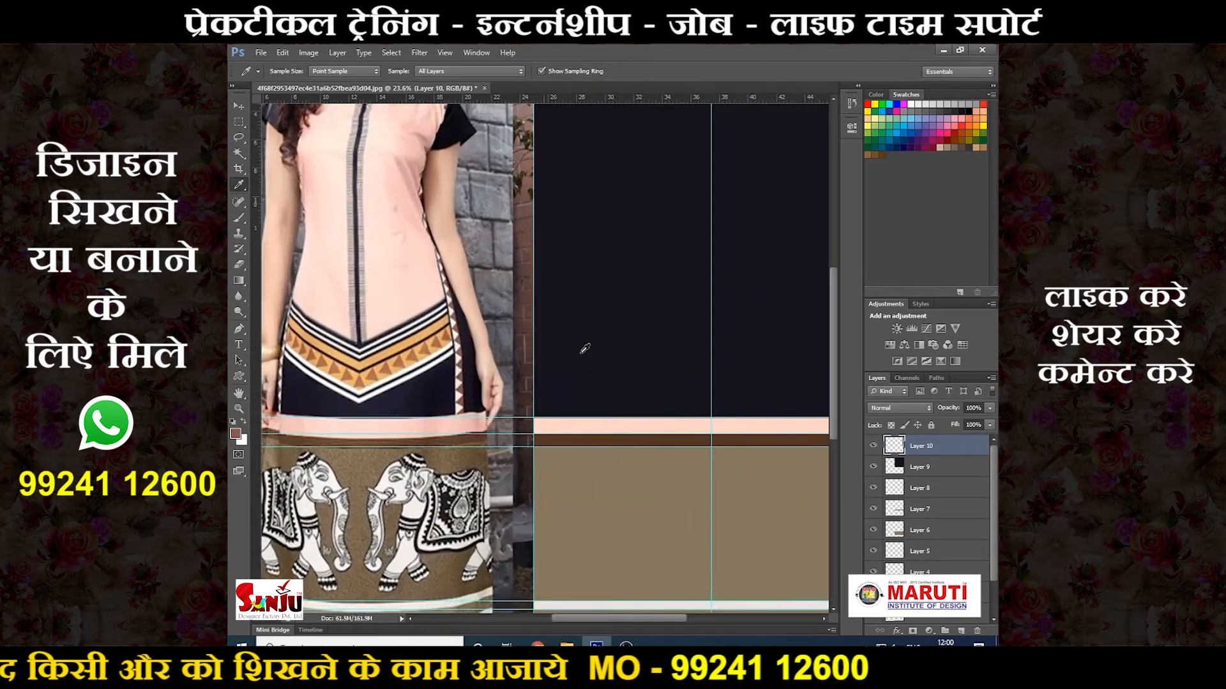
left_click(429, 394)
scroll(429, 395, "down", 8)
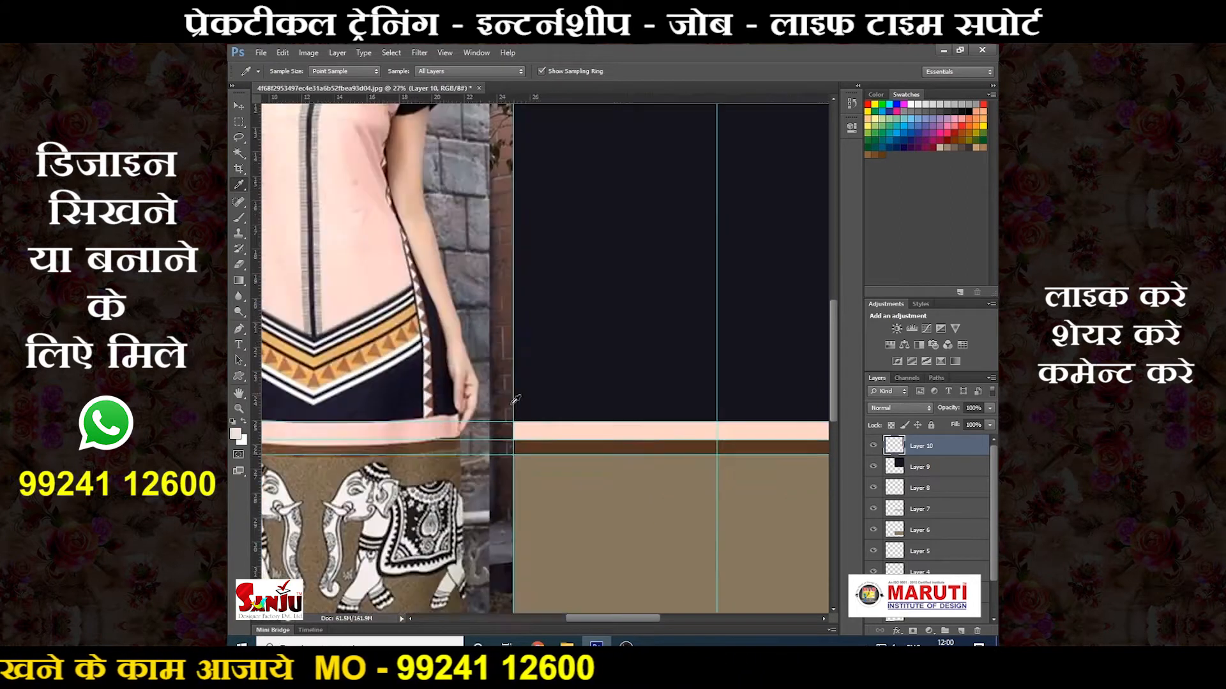
scroll(744, 408, "up", 5)
left_click_drag(675, 400, 517, 498)
key("ctrl+shift+alt+n")
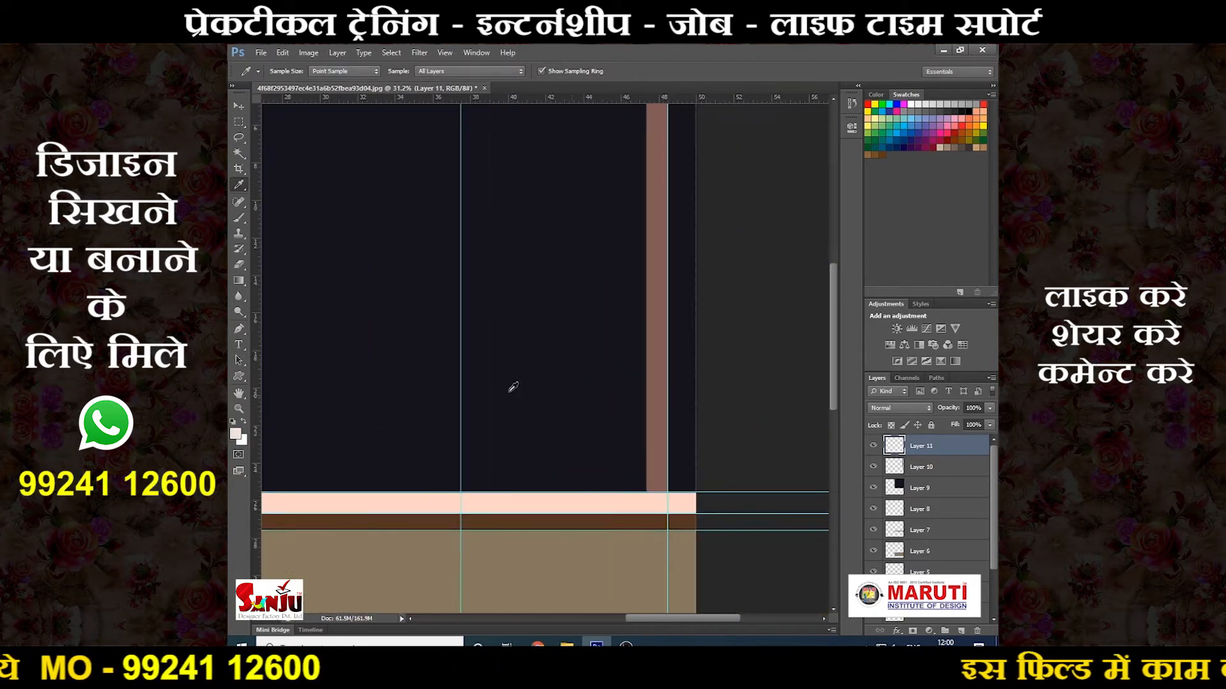
Step: Draw a small white triangle with the Custom Shape tool on the new layer, on the navy beside the brown strip
left_click(240, 377)
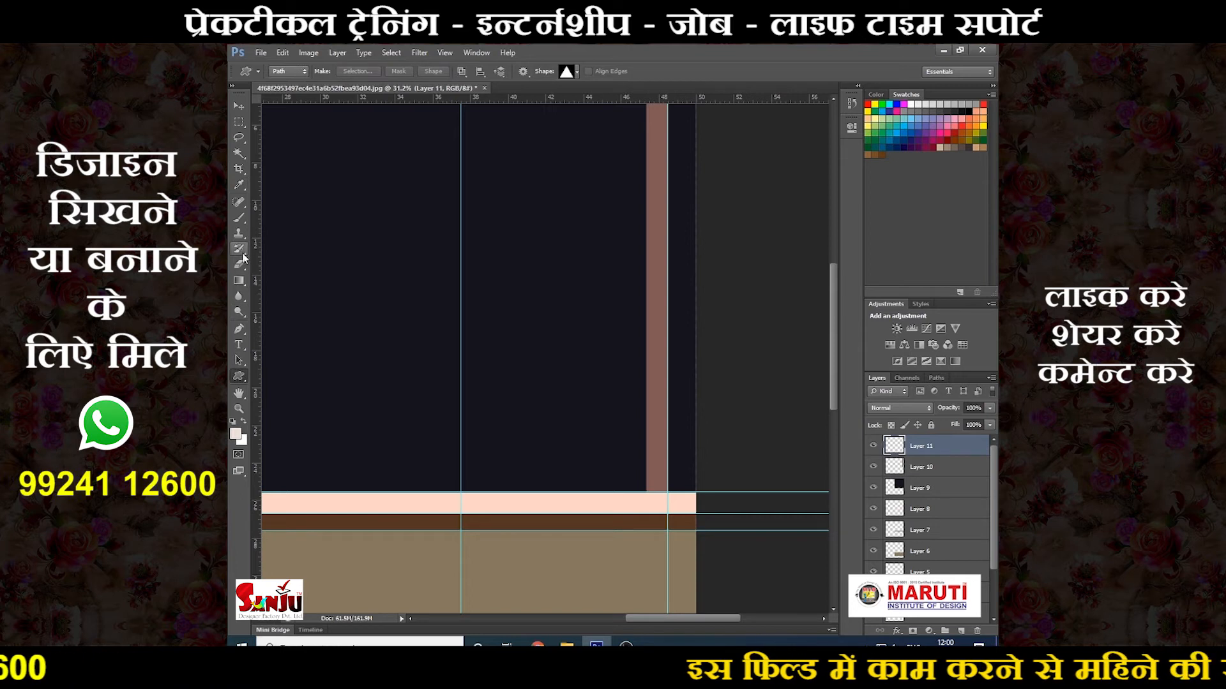
scroll(586, 374, "down", 3)
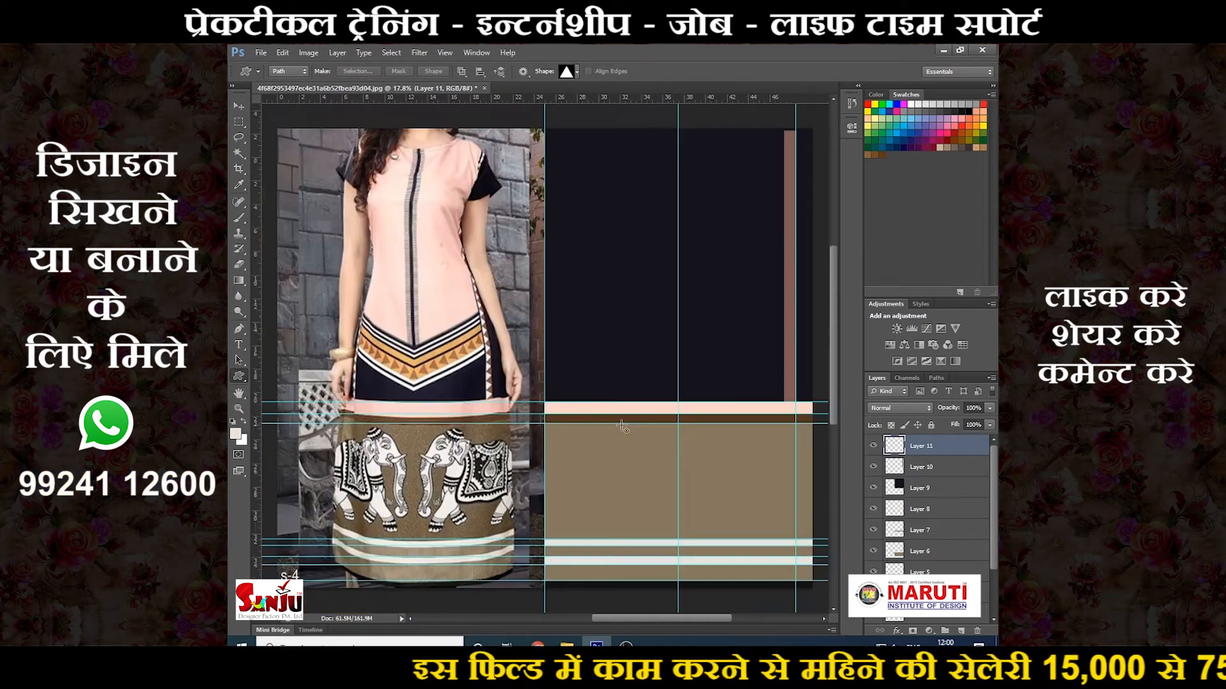
scroll(704, 414, "up", 1)
mouse_move(729, 387)
left_mouse_down()
mouse_move(709, 422)
mouse_move(727, 403)
left_mouse_up()
scroll(728, 404, "up", 1)
left_click(872, 445)
key("i")
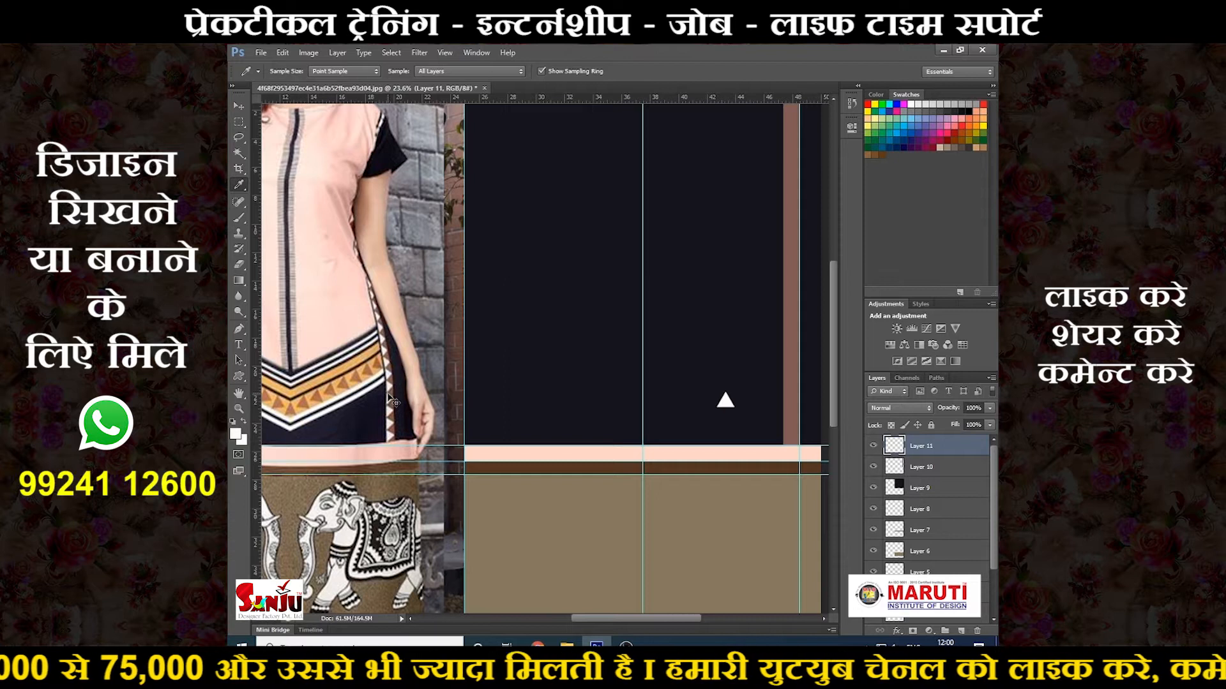
Step: Rotate the triangle 90° CCW, flip it horizontally, and fit it across the lower end of the brown strip
key("ctrl+t")
scroll(728, 403, "up", 6)
right_click(652, 437)
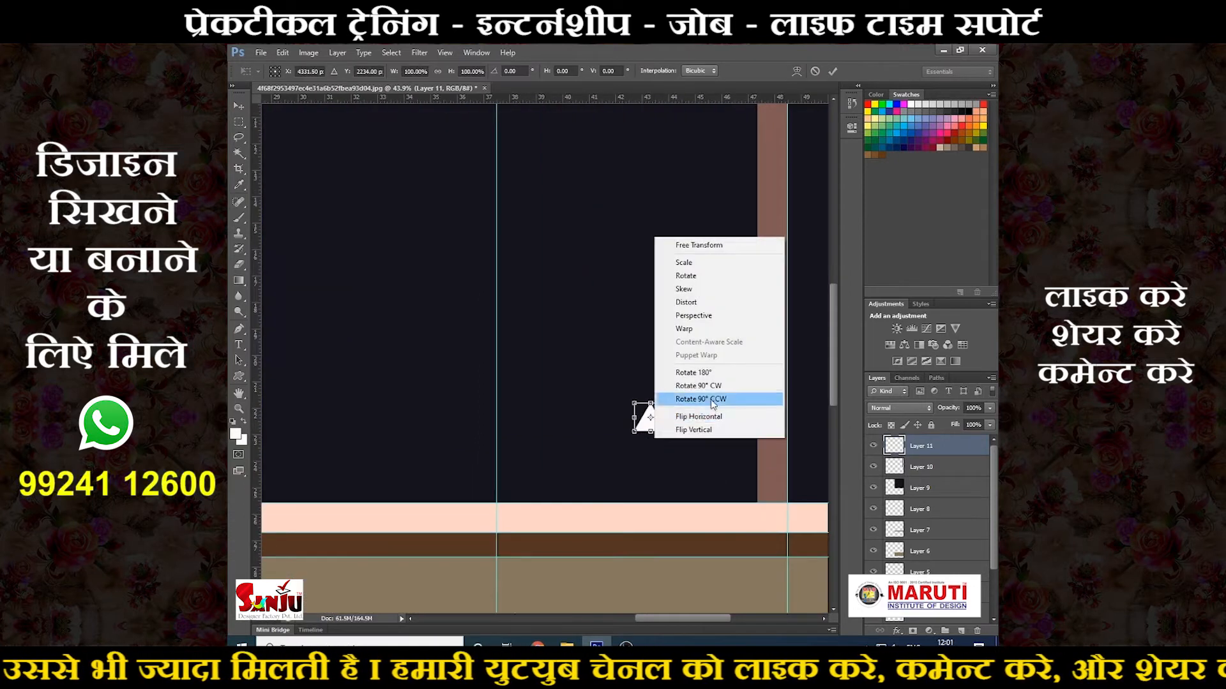
left_click(713, 400)
scroll(664, 416, "down", 3)
right_click(747, 419)
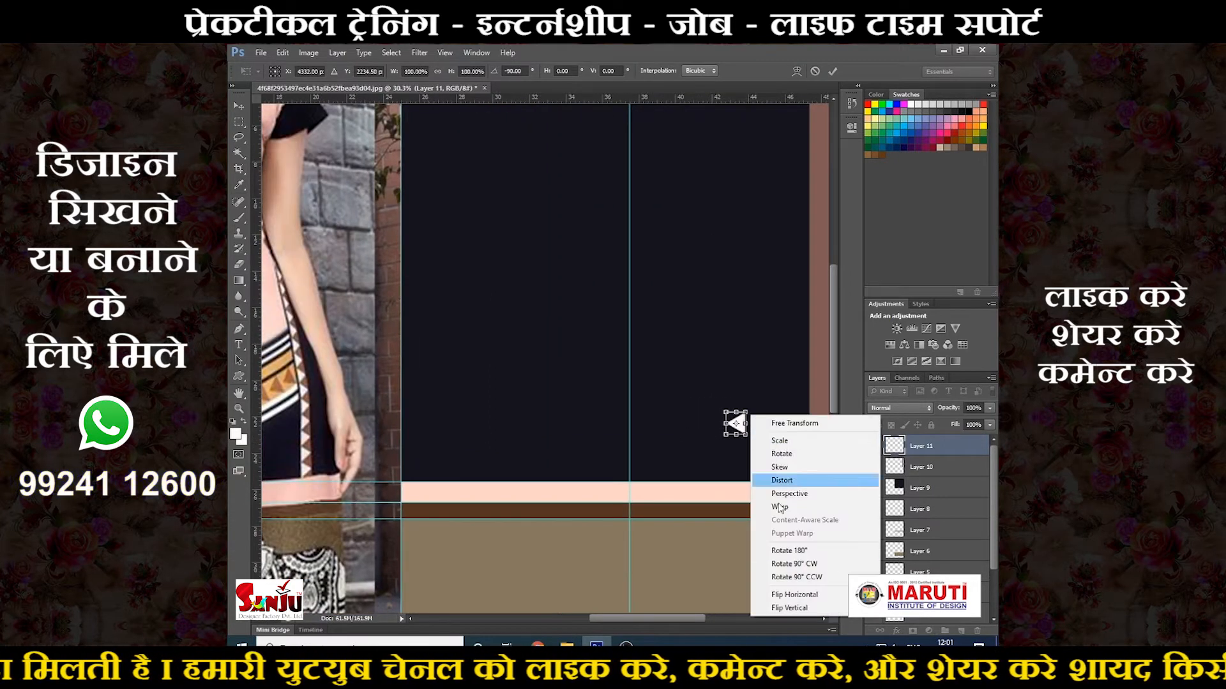
left_click(794, 594)
scroll(733, 419, "up", 3)
mouse_move(731, 416)
left_mouse_down()
mouse_move(588, 434)
mouse_move(742, 504)
mouse_move(700, 479)
mouse_move(727, 413)
left_mouse_up()
scroll(726, 502, "up", 3)
key("Return")
Step: Duplicate the triangle directly above the first and repeat the transformation until the triangles fill the brown strip's full height
scroll(705, 447, "down", 3)
key("ctrl+alt+t")
scroll(728, 466, "up", 1)
key("Return")
key("i")
key("ctrl+0")
scroll(724, 402, "up", 2)
left_click_drag(724, 402, 665, 459)
scroll(664, 456, "down", 4)
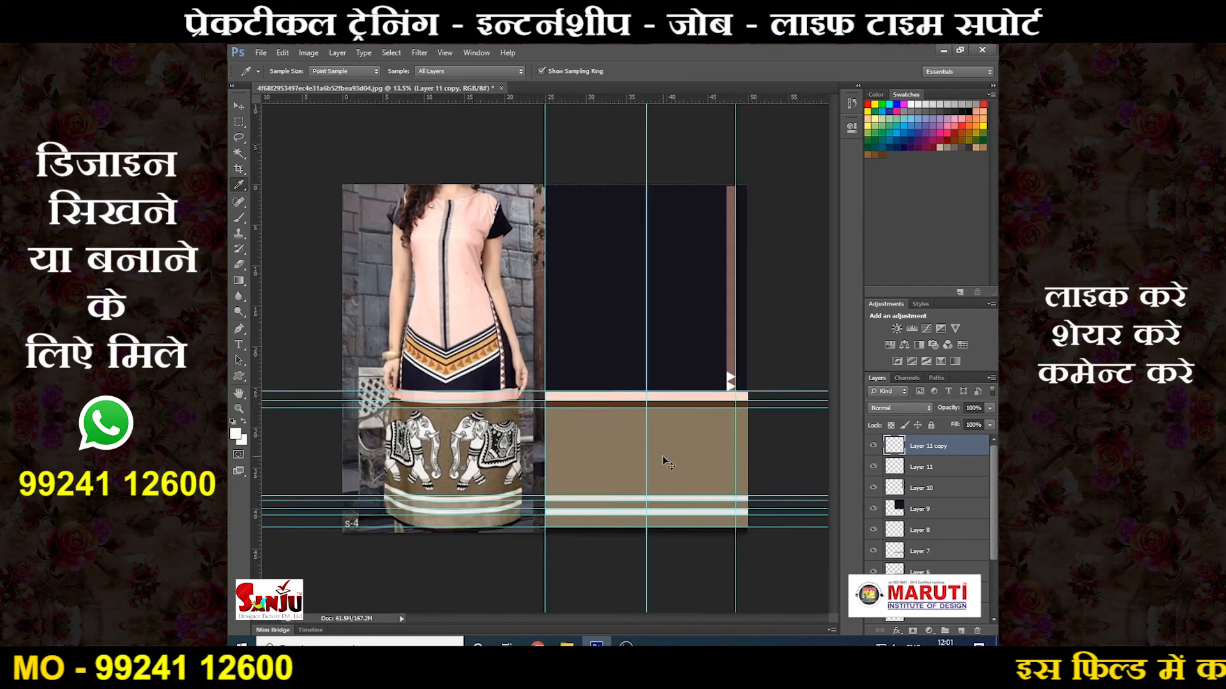
key("ctrl+shift+alt+t")
key("ctrl+shift+alt+t")
key("ctrl+shift+alt+t")
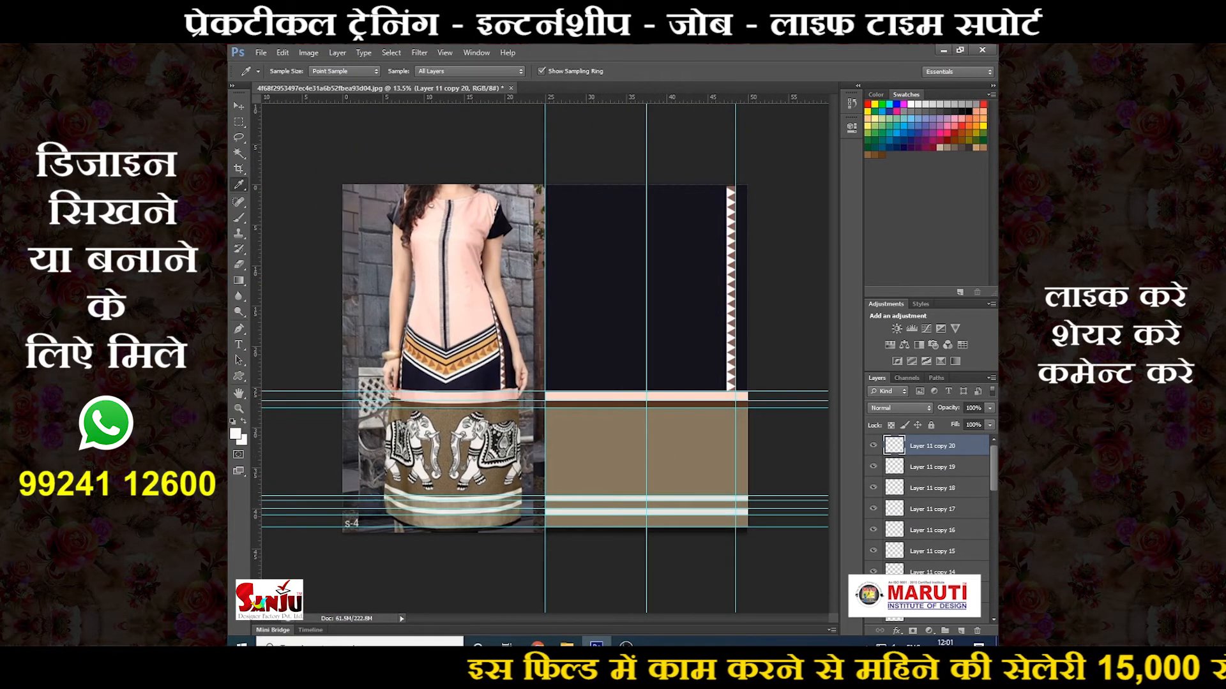
Step: Select all the triangle layers from the last copy down to Layer 11 and merge them into one
left_click_drag(995, 482, 994, 550)
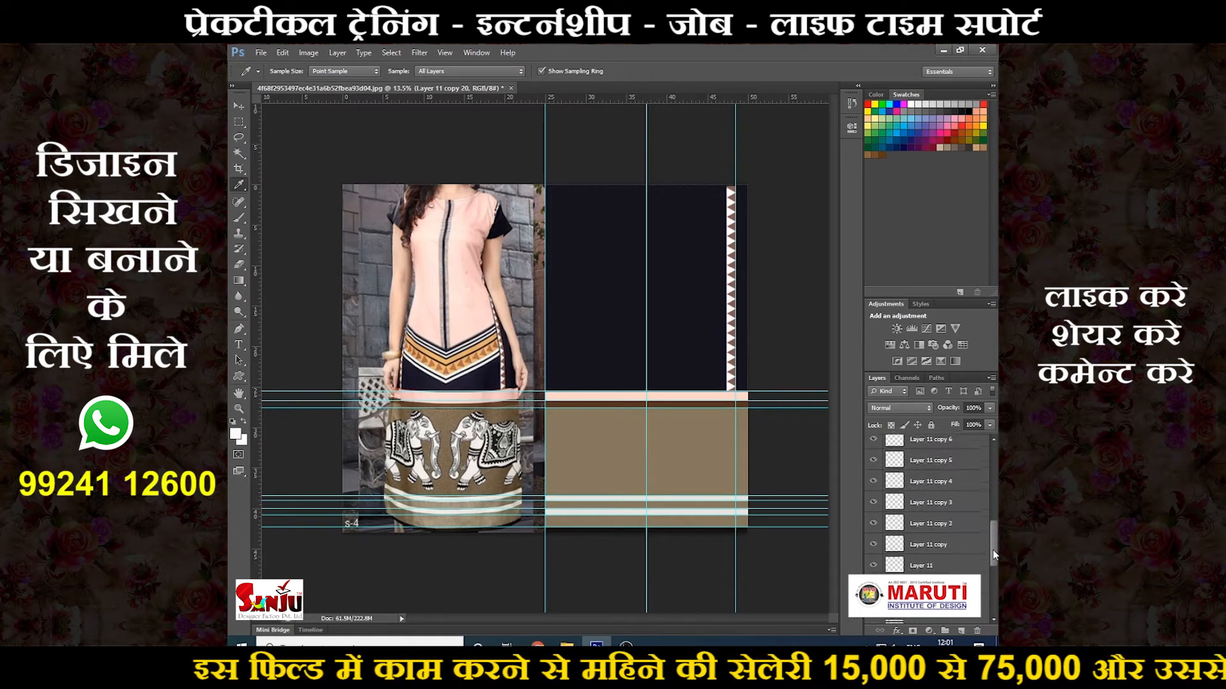
left_click(963, 563, "shift")
key("ctrl+e")
key("ctrl+0")
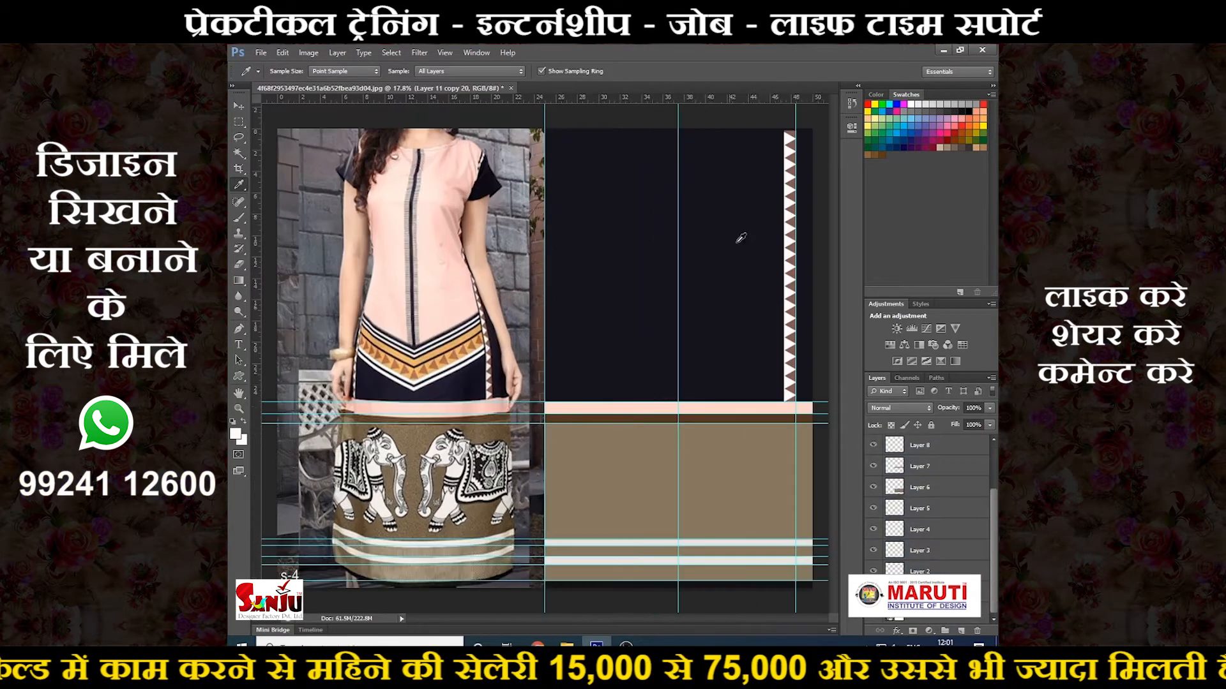
Step: Stretch the merged triangles and the brown strip upward to the canvas's top edge
scroll(748, 263, "up", 3)
key("ctrl+t")
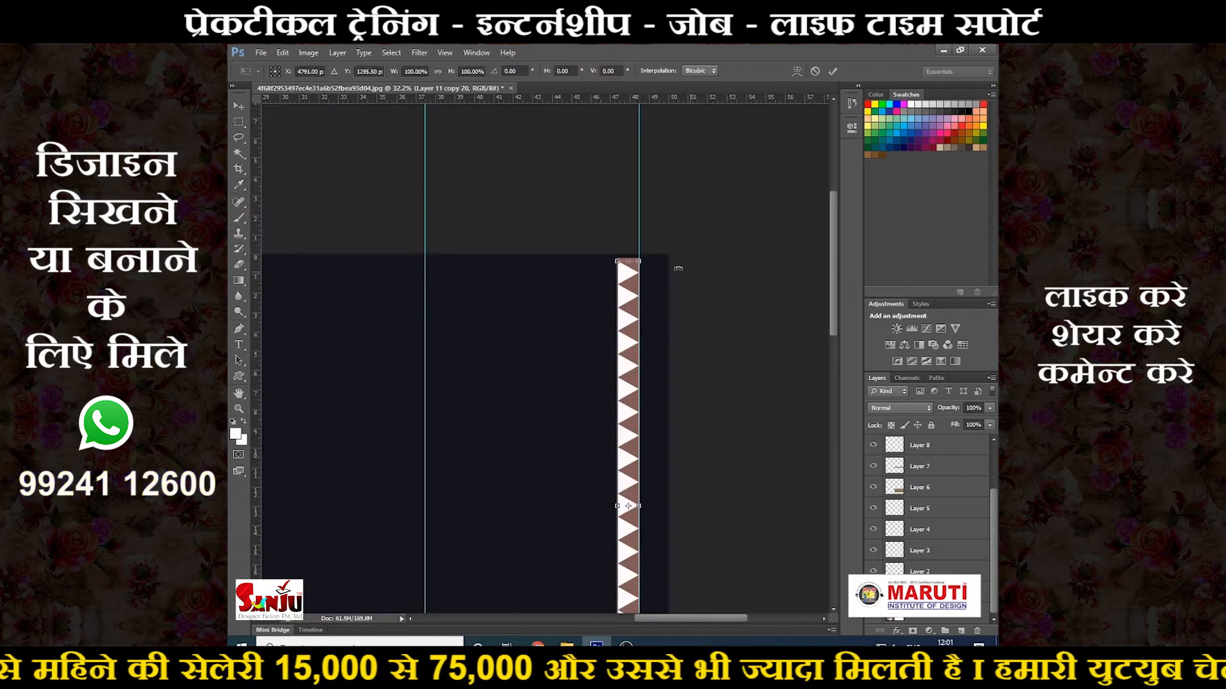
scroll(635, 386, "up", 3)
left_click_drag(632, 267, 632, 250)
key("Return")
right_click(651, 277, "ctrl")
left_click(662, 288)
key("ctrl+t")
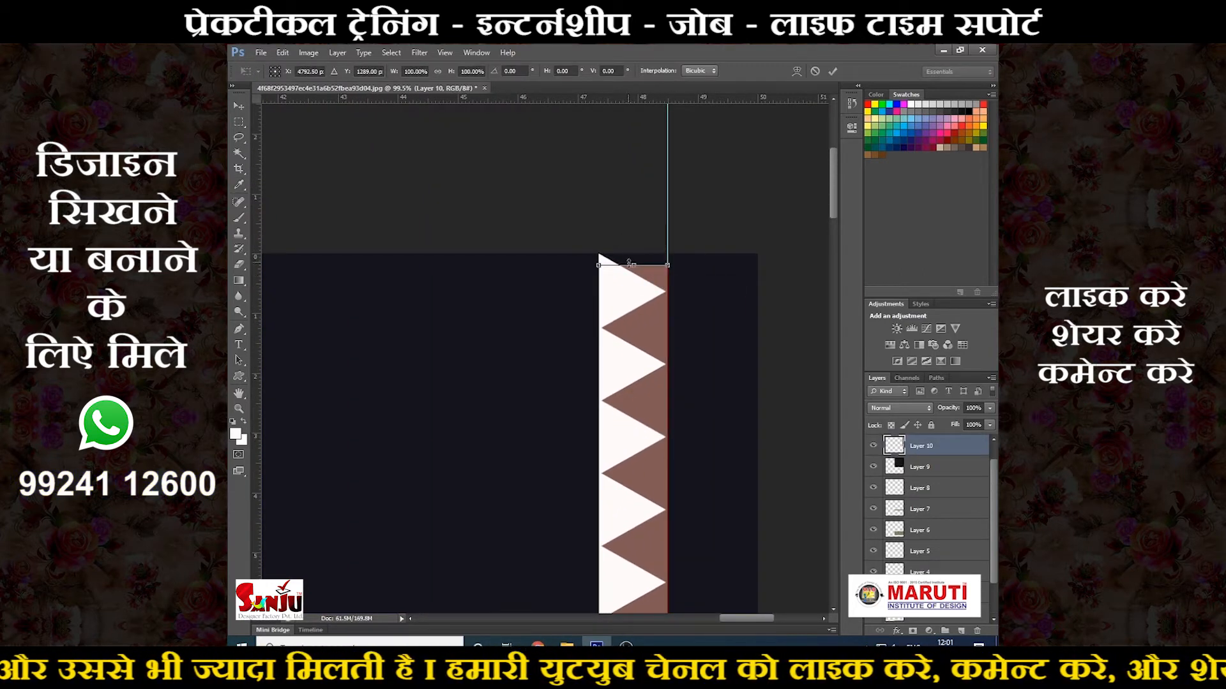
key("Return")
Step: Compare the border with and without the brown strip by toggling Layer 10, checking it against the kurti's side border
scroll(603, 279, "down", 12)
scroll(622, 290, "up", 2)
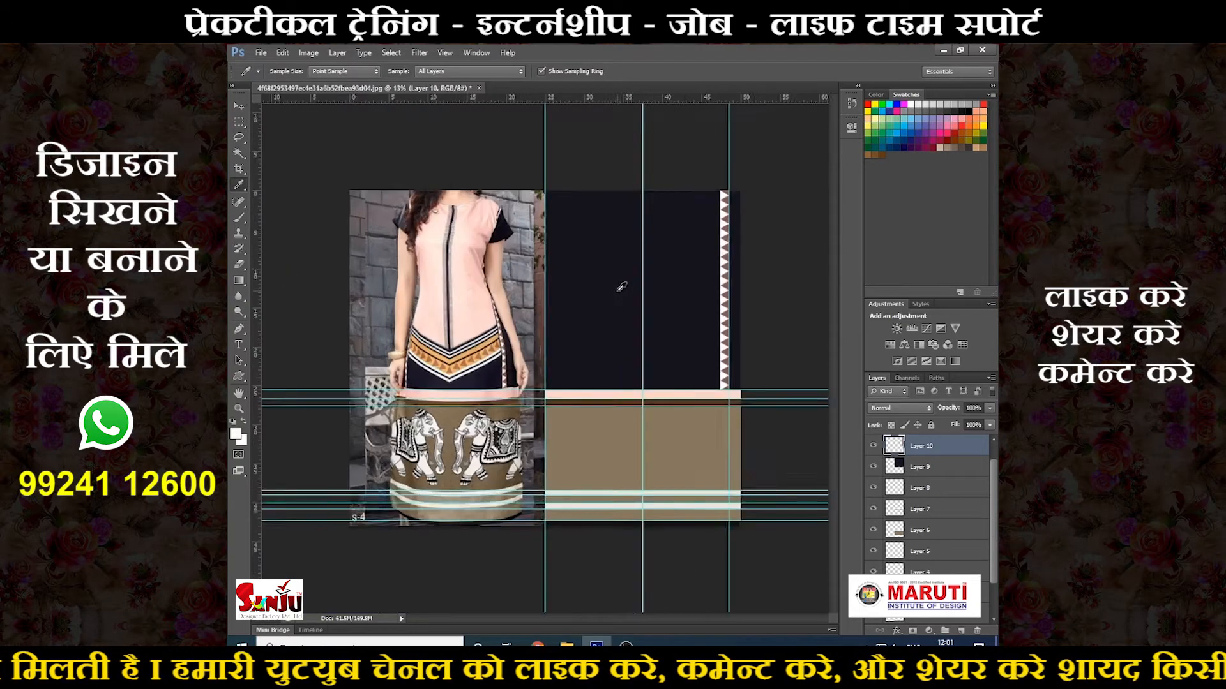
left_click(875, 449)
left_click(875, 448)
left_click(874, 448)
left_click(874, 449)
left_click(875, 449)
left_click(874, 448)
left_click(875, 449)
scroll(772, 381, "up", 1)
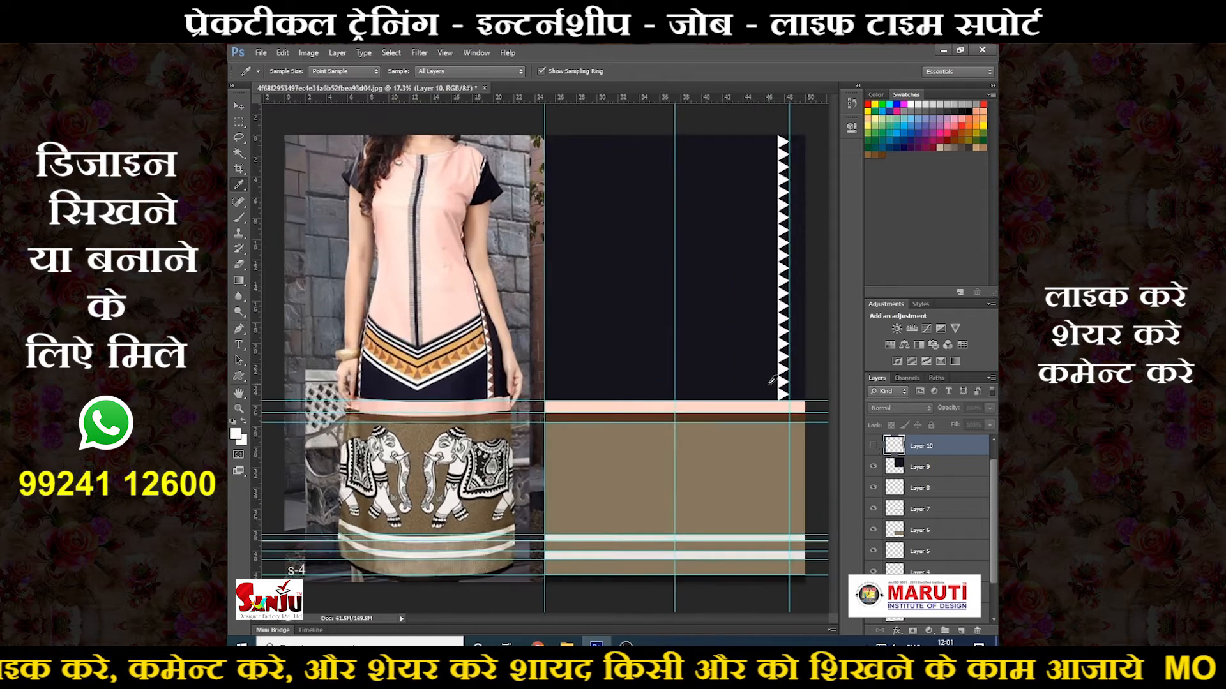
scroll(771, 381, "up", 1)
scroll(682, 385, "down", 3)
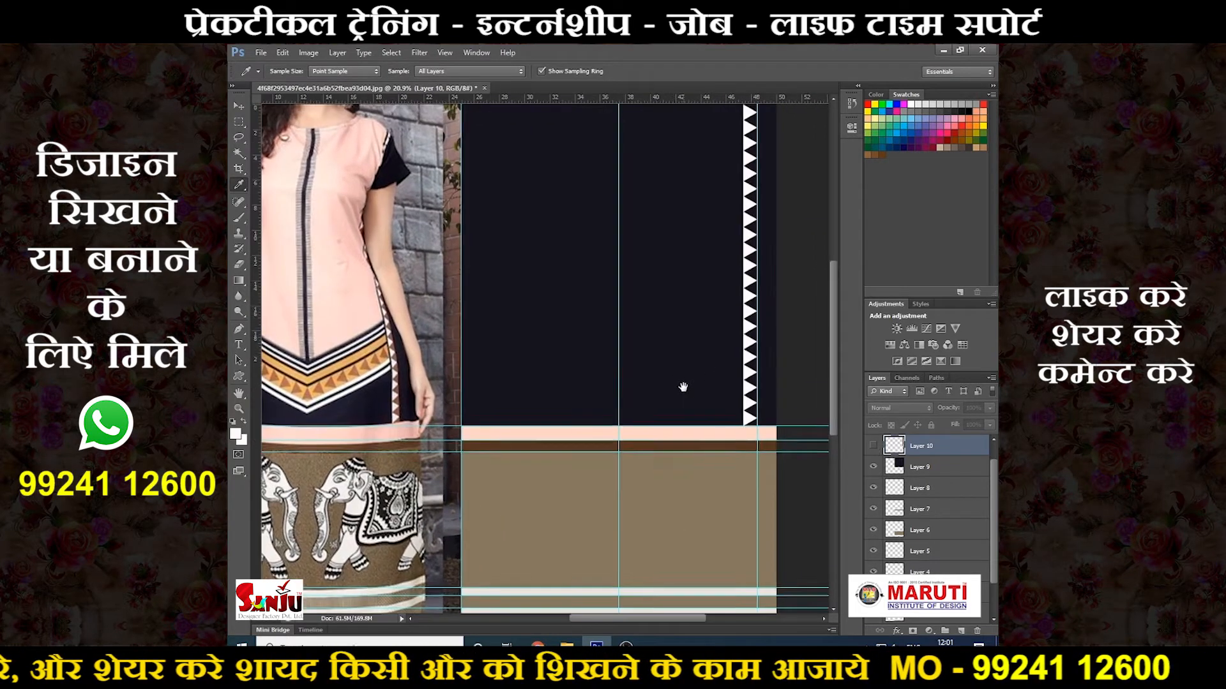
scroll(683, 384, "up", 1)
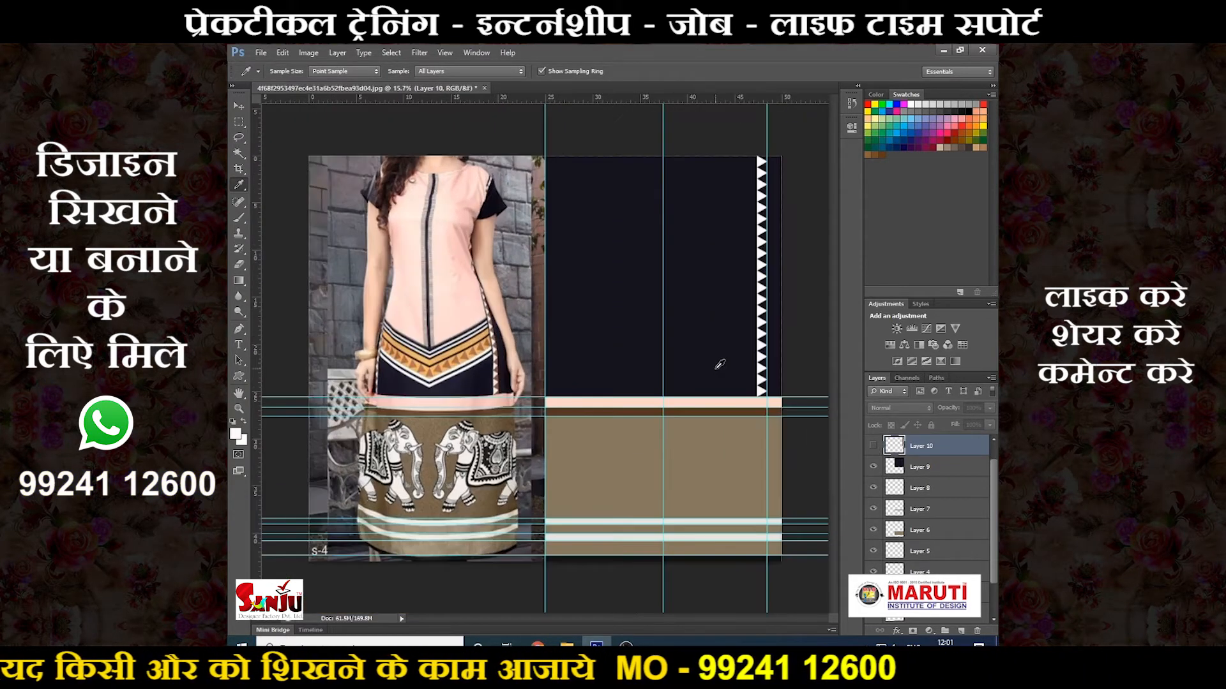
scroll(720, 364, "up", 5)
scroll(613, 415, "down", 4)
scroll(736, 340, "up", 3)
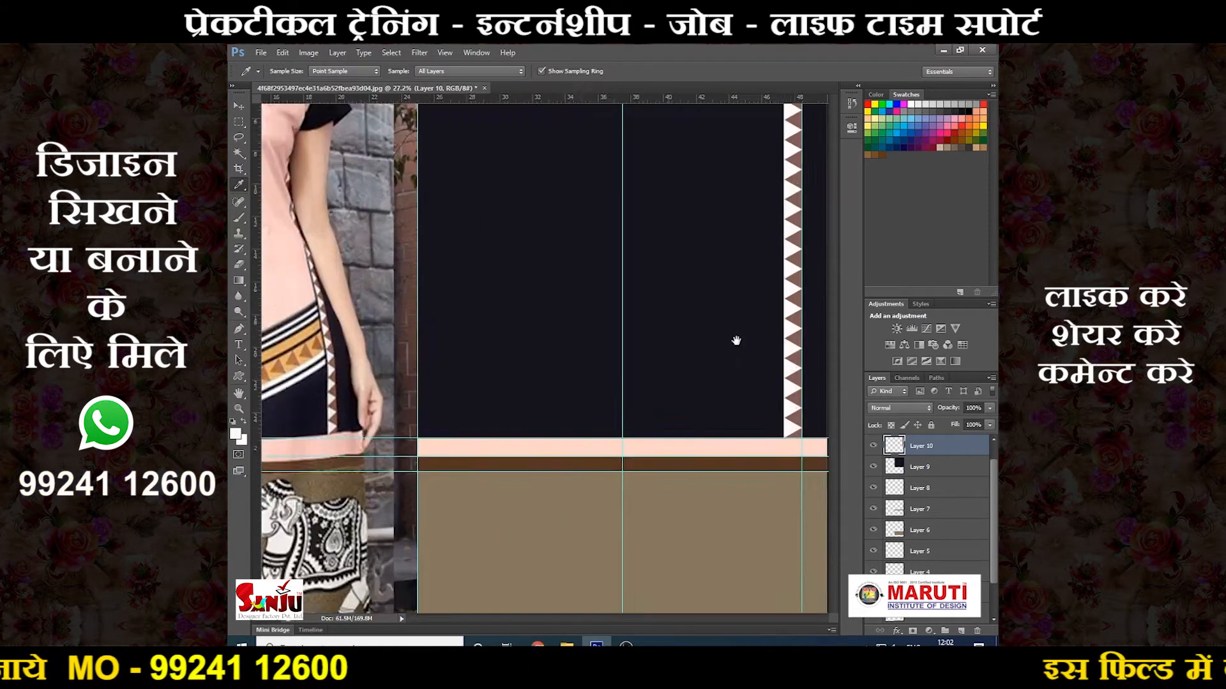
Step: Select the merged triangle layer together with the brown strip's layer and group them
left_click_drag(736, 340, 604, 418)
scroll(604, 417, "up", 2)
left_click_drag(994, 507, 994, 489)
left_click(956, 449, "shift")
scroll(747, 455, "down", 1)
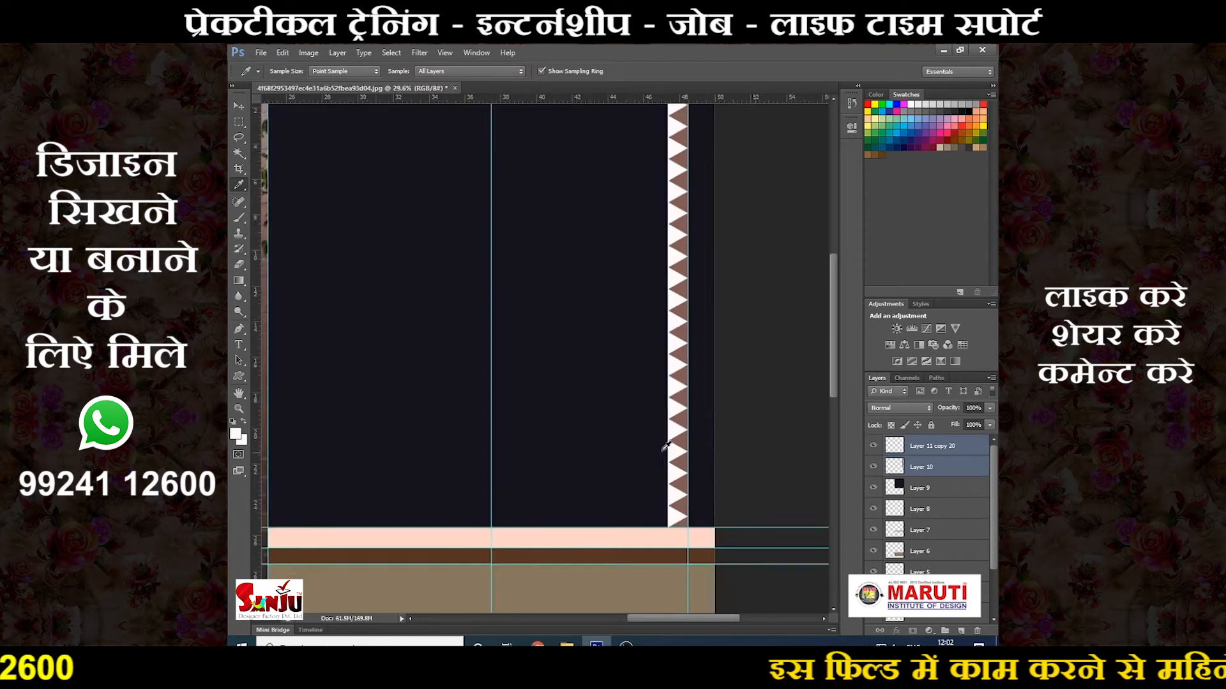
scroll(665, 447, "down", 3)
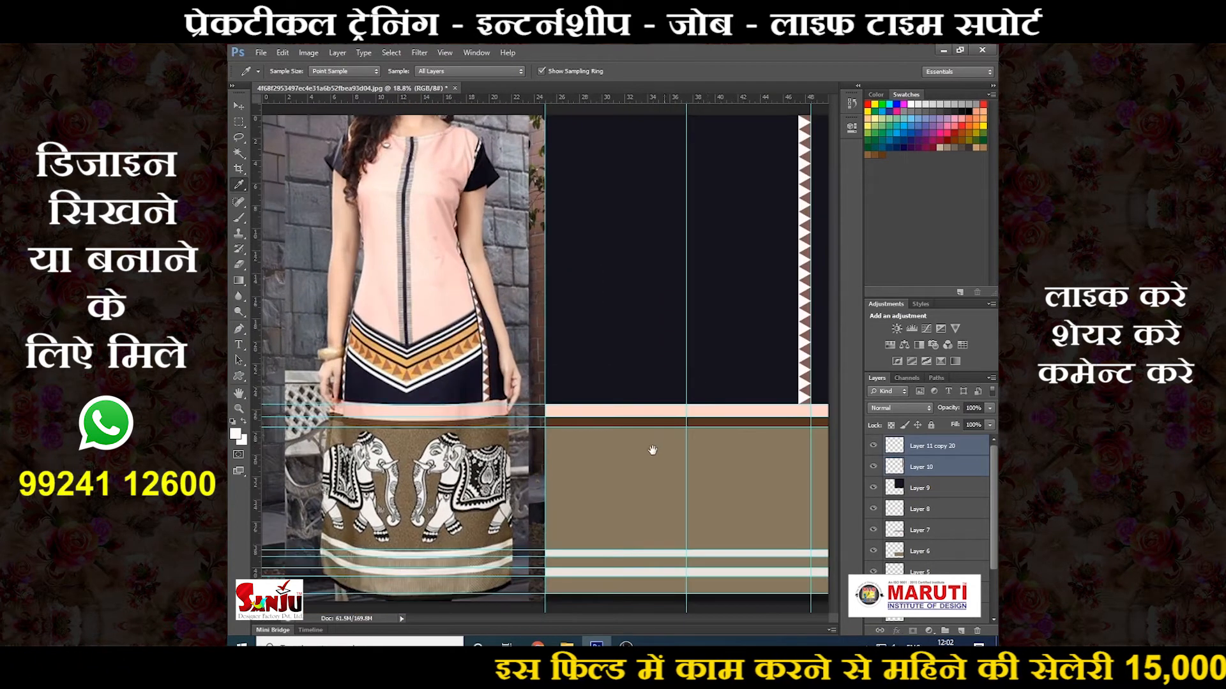
scroll(652, 450, "up", 3)
key("ctrl+g")
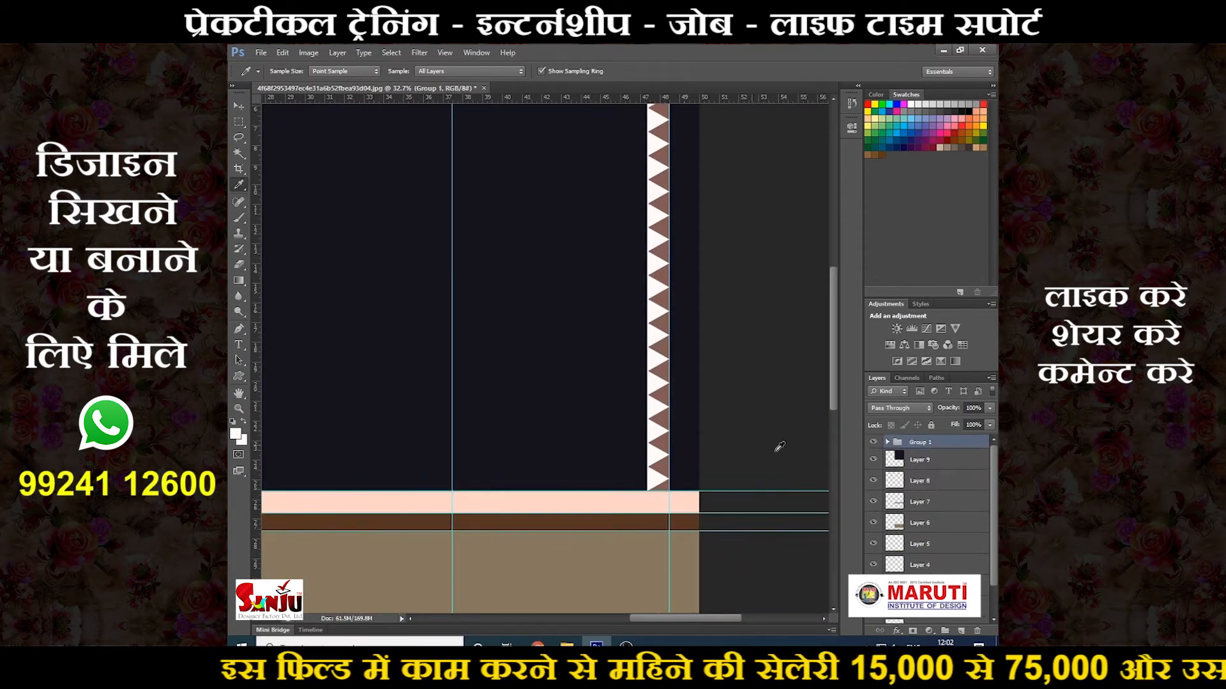
key("m")
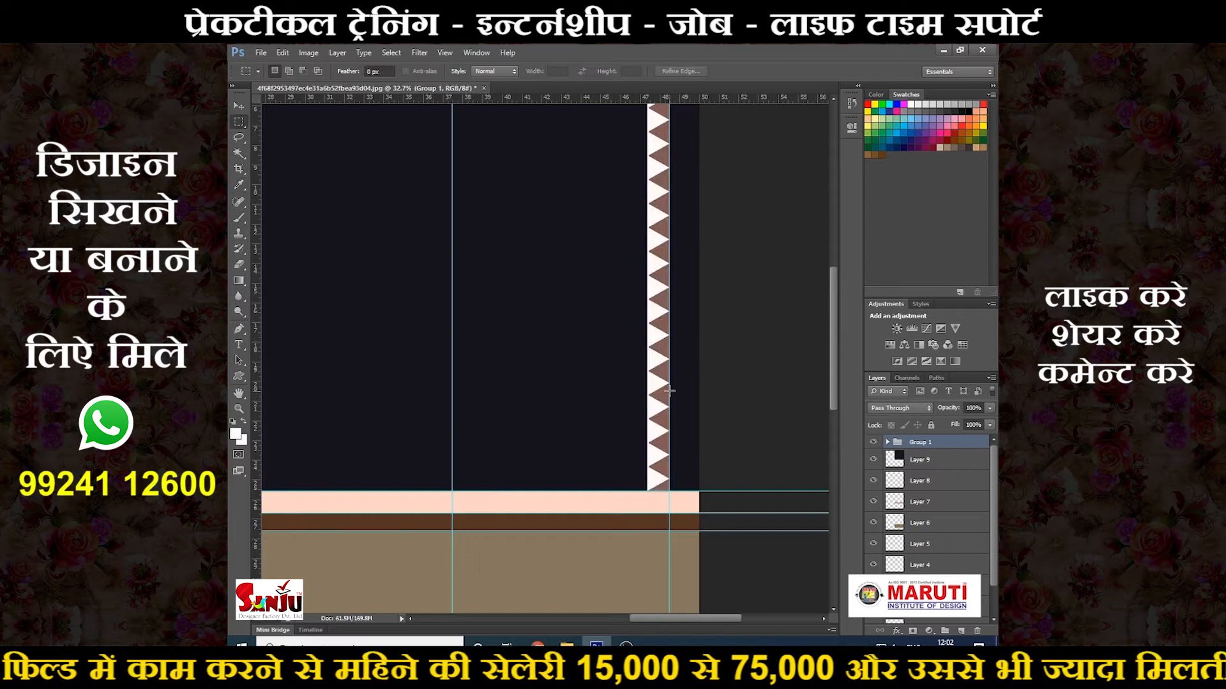
Step: Place a vertical guide inside the panel's left edge at the same margin as the right border's outer guide
scroll(723, 431, "down", 4)
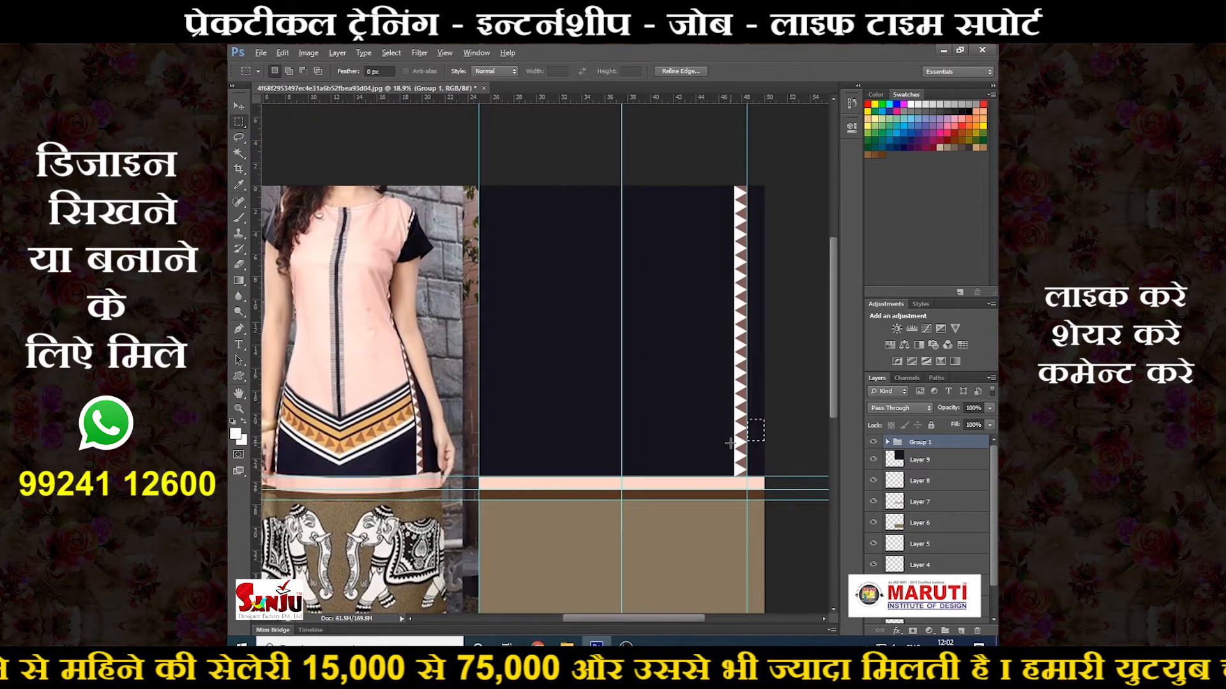
key("ctrl+t")
scroll(780, 452, "up", 3)
left_click_drag(817, 419, 366, 427)
left_click_drag(480, 429, 627, 430)
left_click_drag(258, 435, 515, 434)
key("Return")
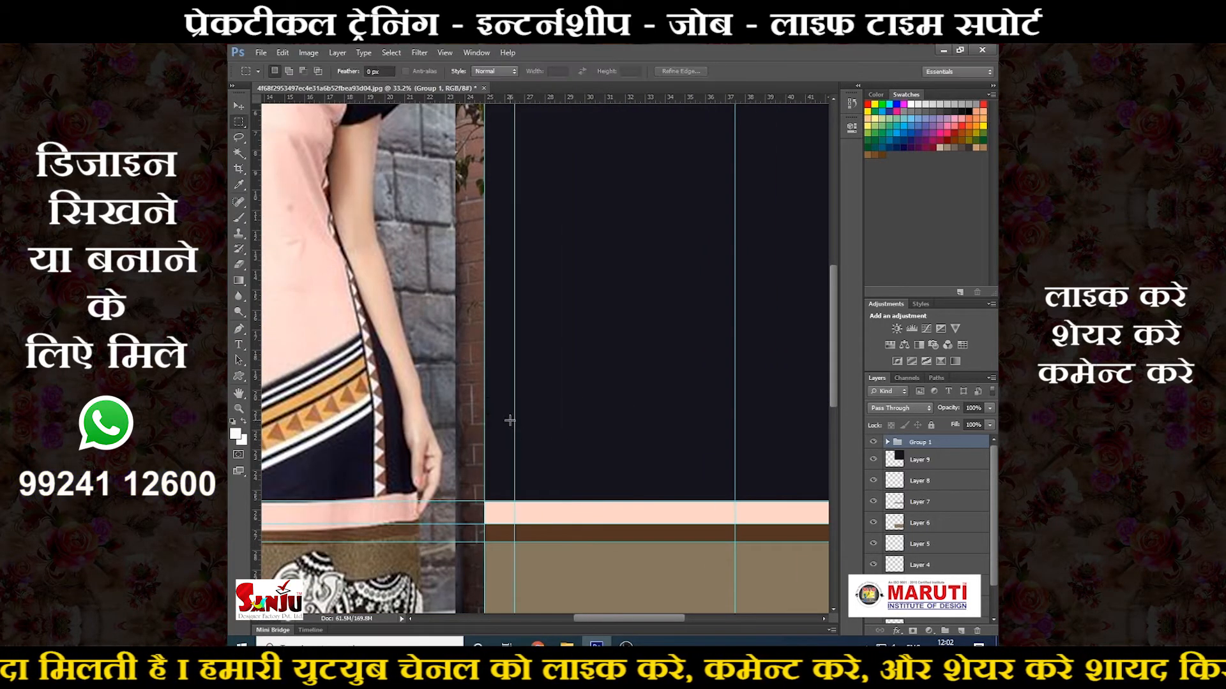
Step: Duplicate Group 1, merge the copy into one layer, and mirror it horizontally onto the panel's left margin guide
scroll(510, 420, "down", 4)
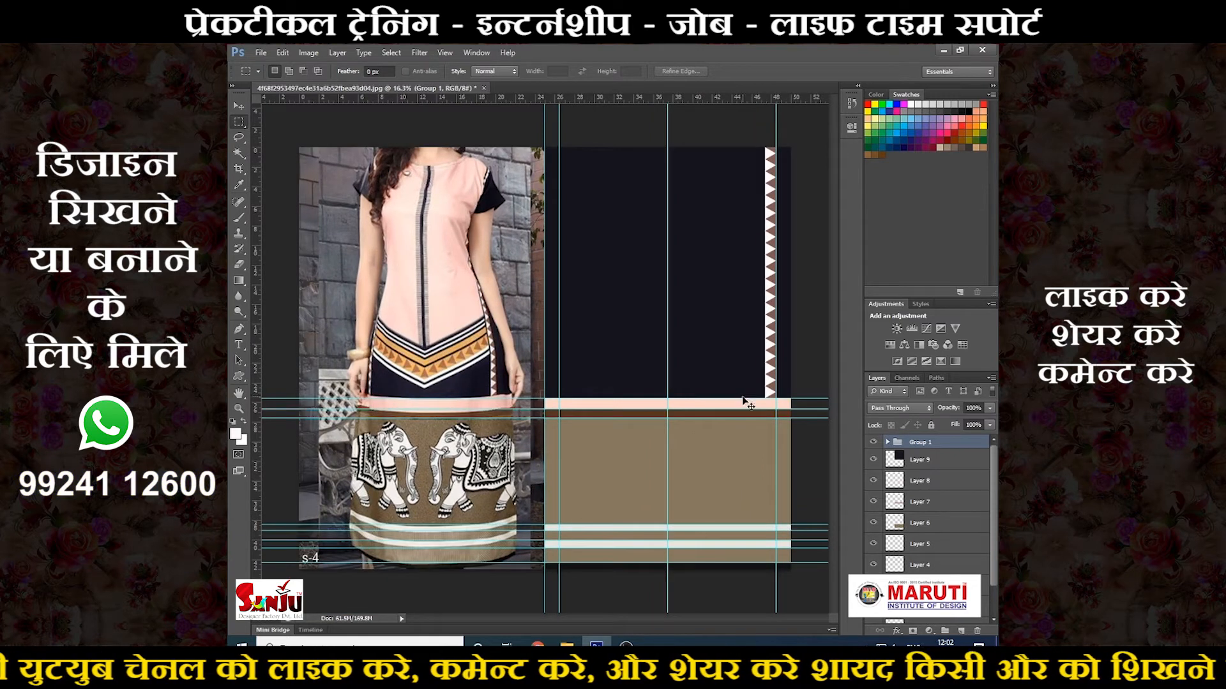
key("ctrl+j")
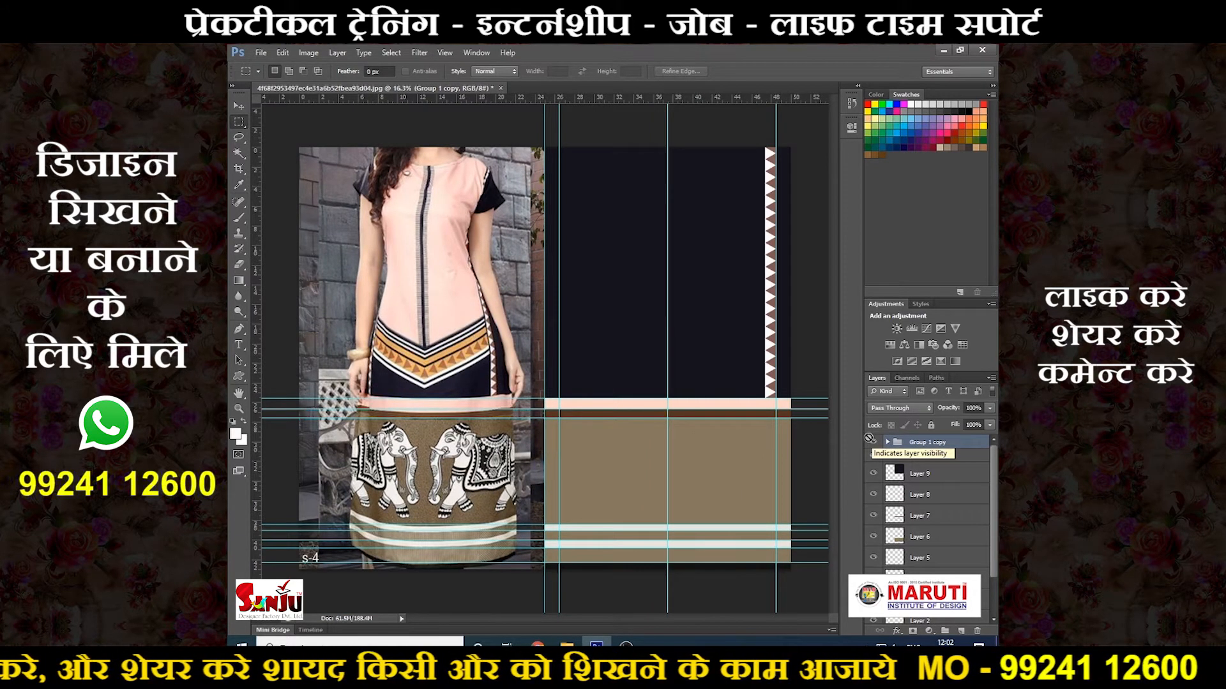
key("ctrl+e")
key("ctrl+t")
left_click_drag(770, 361, 569, 364)
right_click(611, 361)
left_click(654, 539)
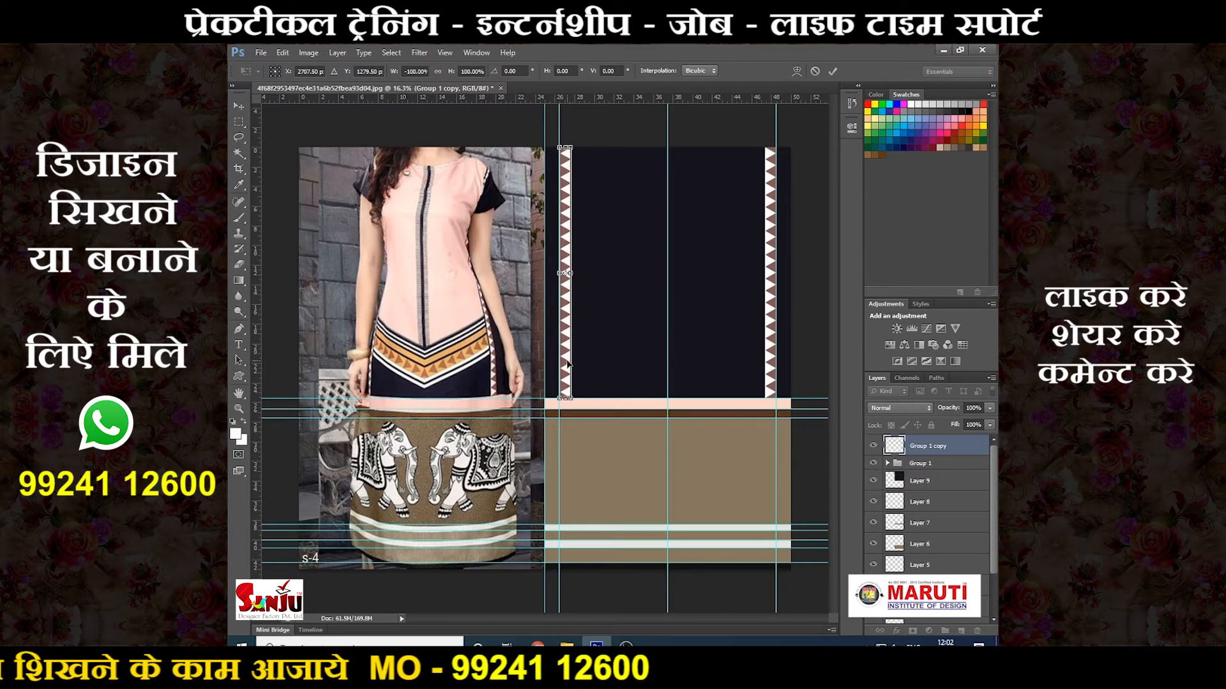
key("Return")
scroll(577, 319, "up", 2)
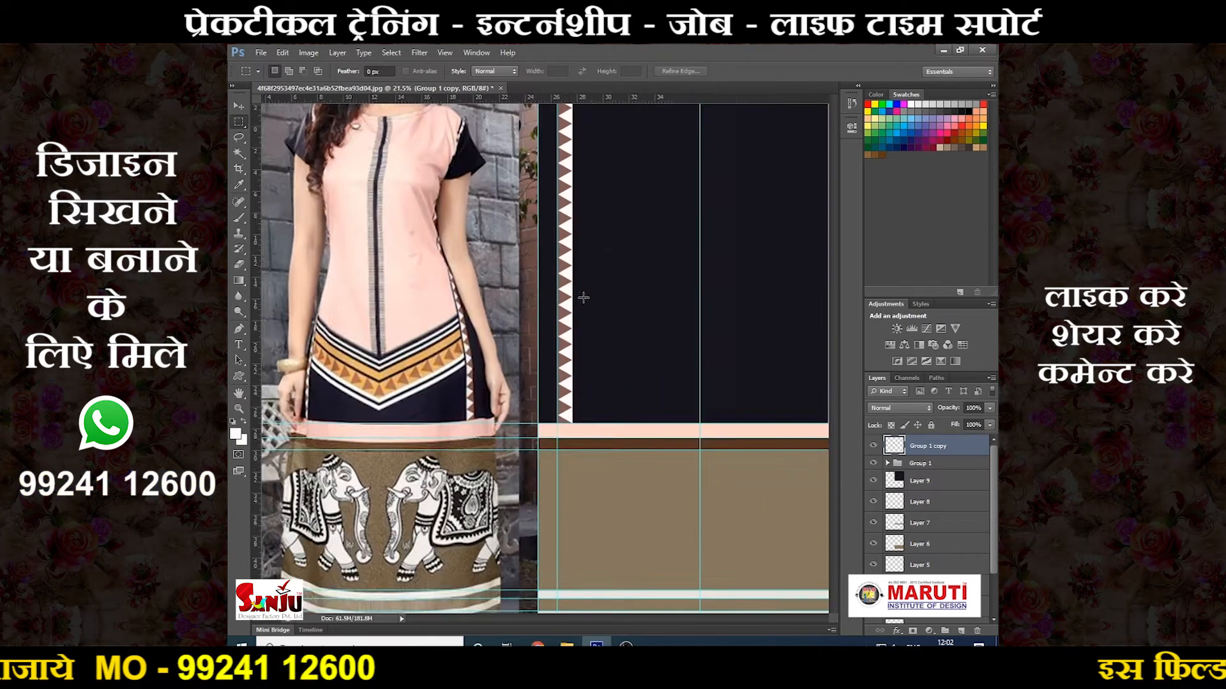
scroll(583, 297, "down", 2)
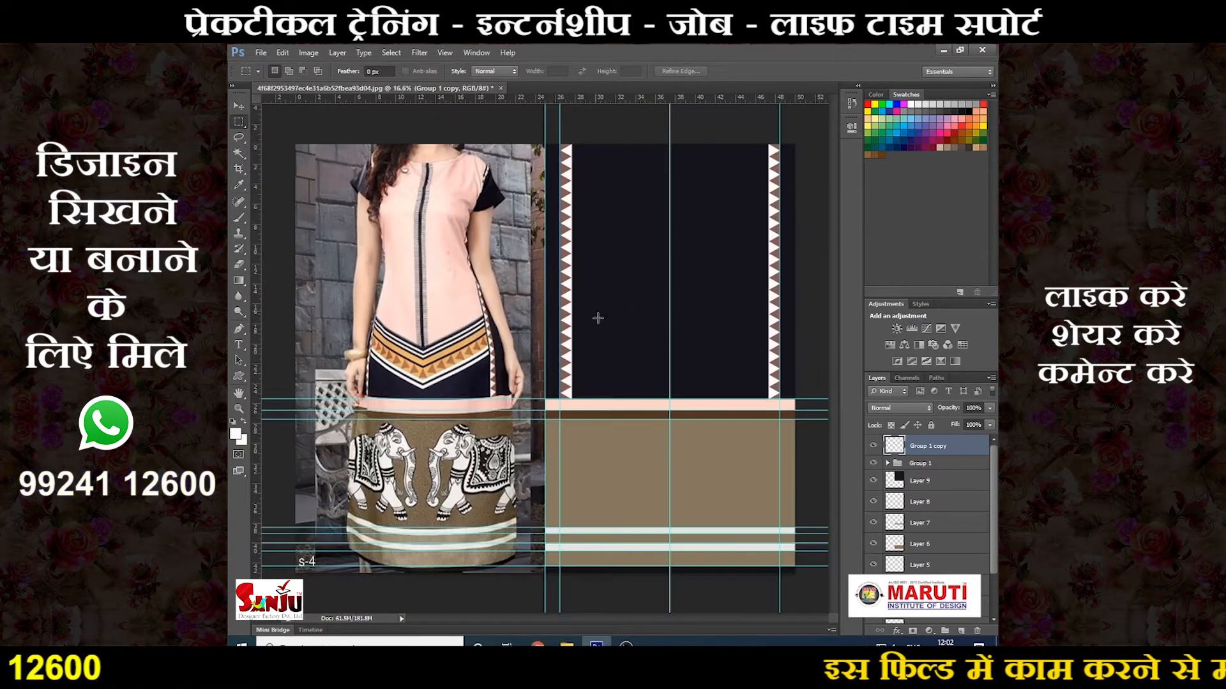
Step: Examine the chevron band on the kurti's front against the blank navy panel
scroll(676, 361, "up", 3)
scroll(680, 378, "up", 1)
scroll(681, 377, "down", 3)
scroll(689, 386, "up", 4)
left_click_drag(595, 354, 764, 376)
scroll(623, 372, "down", 6)
scroll(406, 420, "up", 4)
left_click_drag(437, 398, 432, 385)
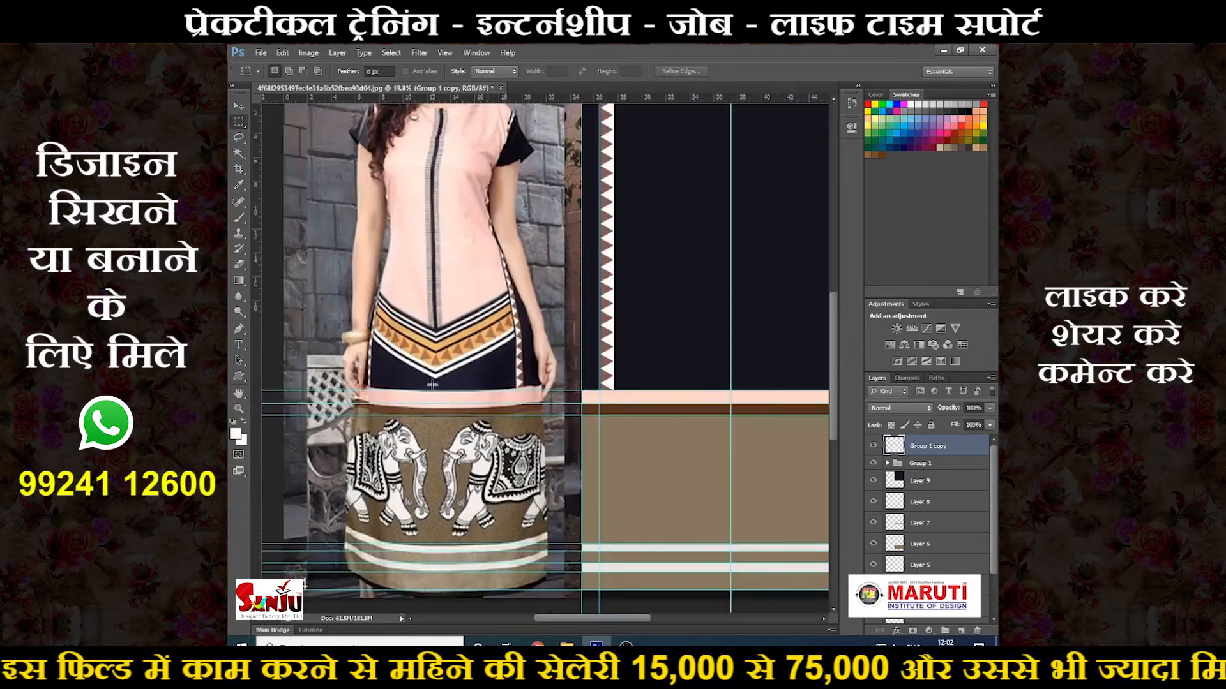
scroll(472, 385, "down", 4)
scroll(565, 355, "up", 4)
left_click_drag(657, 358, 656, 420)
scroll(404, 462, "up", 5)
scroll(453, 452, "down", 2)
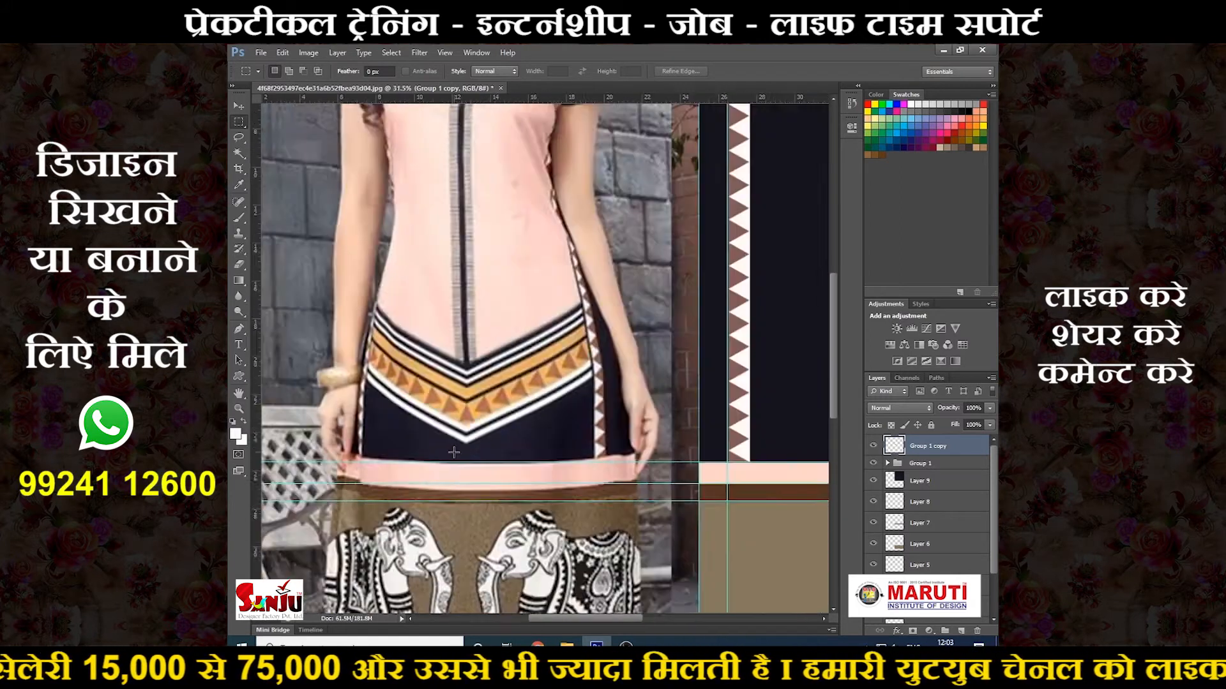
scroll(453, 452, "down", 3)
scroll(440, 383, "up", 4)
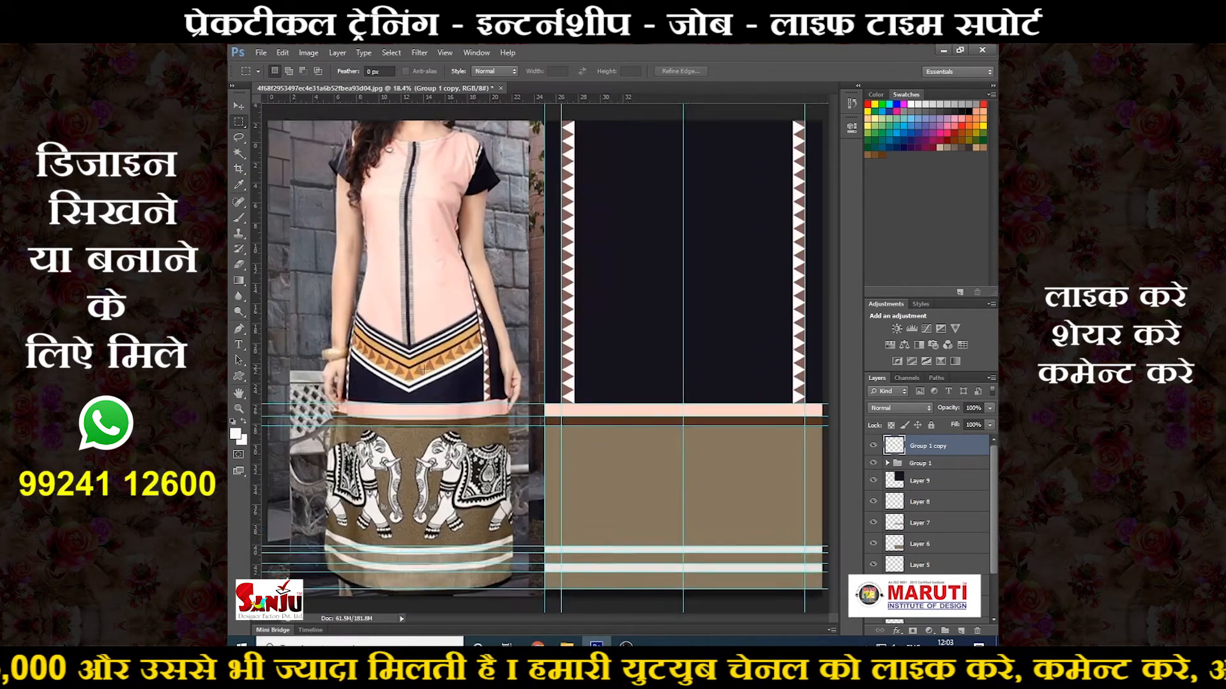
scroll(444, 388, "down", 4)
scroll(445, 389, "down", 1)
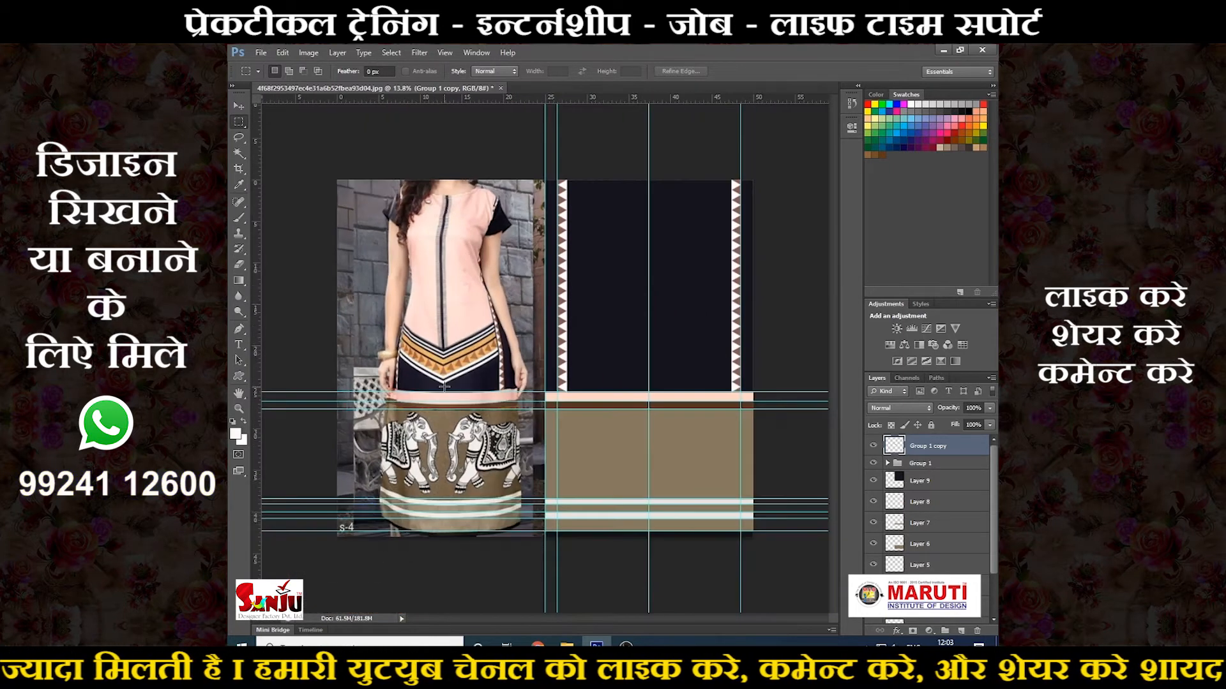
Step: Place horizontal guides at the kurti chevron's lower tip and just above its upper edge
scroll(445, 387, "up", 1)
left_click_drag(441, 399, 447, 388)
left_click_drag(471, 99, 452, 326)
scroll(440, 332, "up", 1)
scroll(429, 339, "up", 1)
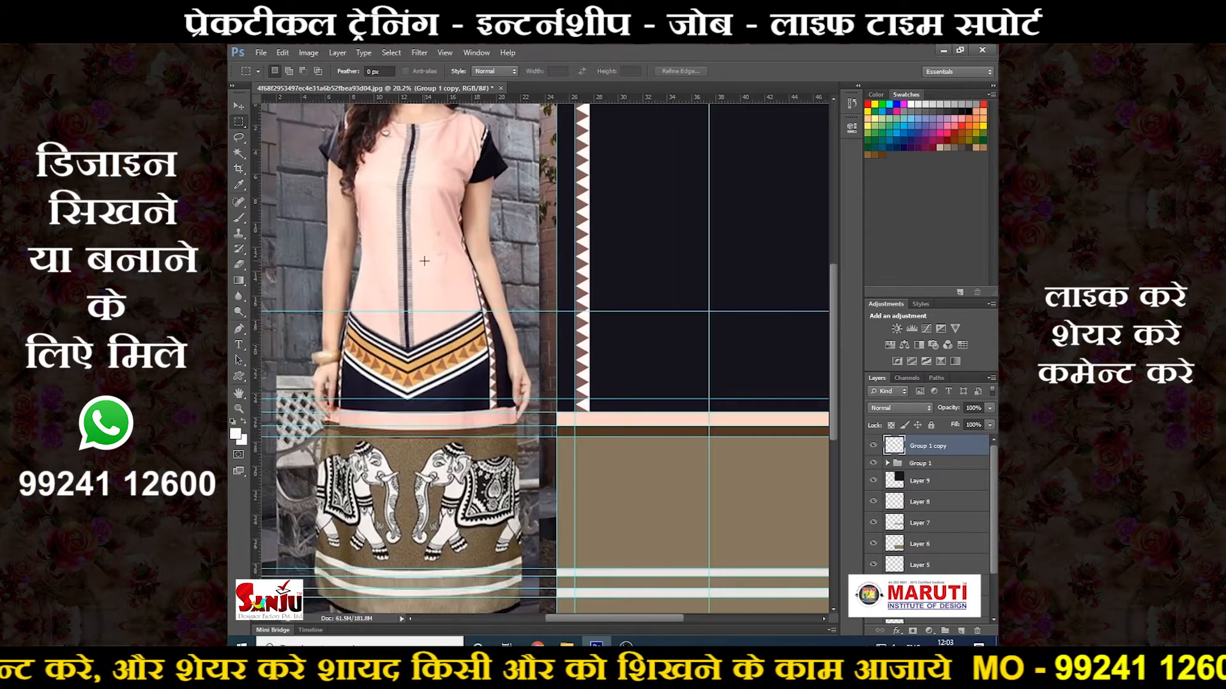
Step: Copy the left half of the kurti's chevron area from the Background to a new layer and move it against the panel's centre guide
key("p")
scroll(446, 314, "down", 2)
scroll(607, 382, "up", 4)
left_click_drag(608, 381, 628, 353)
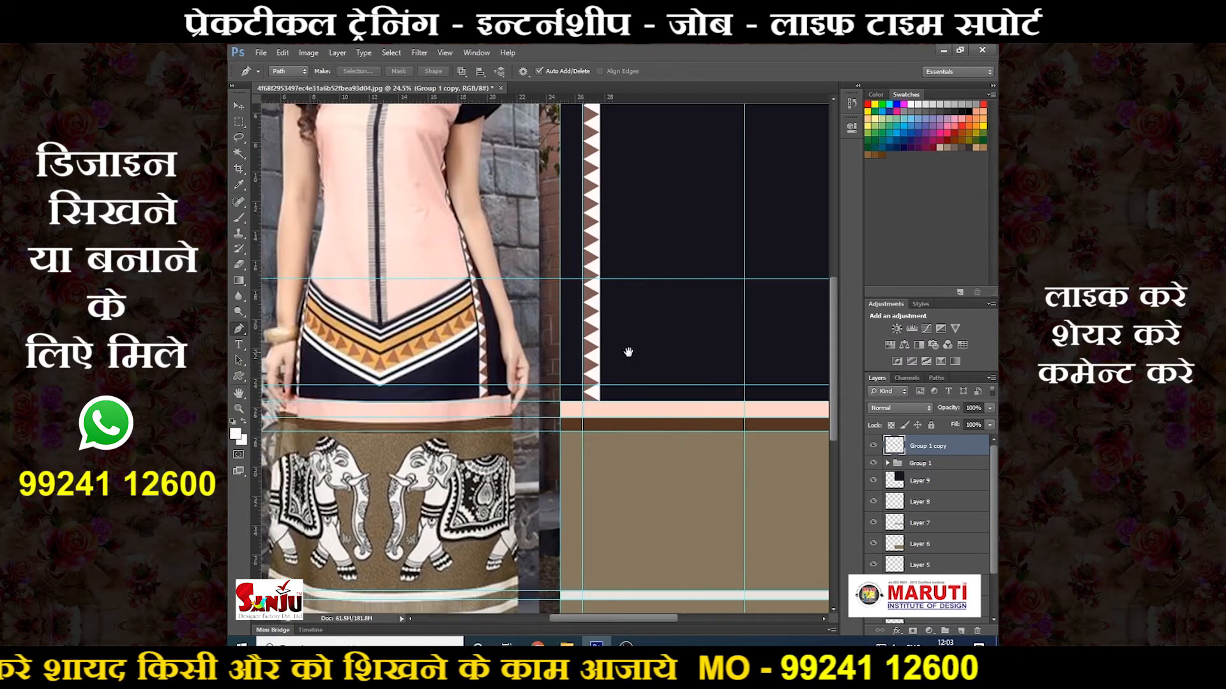
left_click_drag(544, 394, 543, 434)
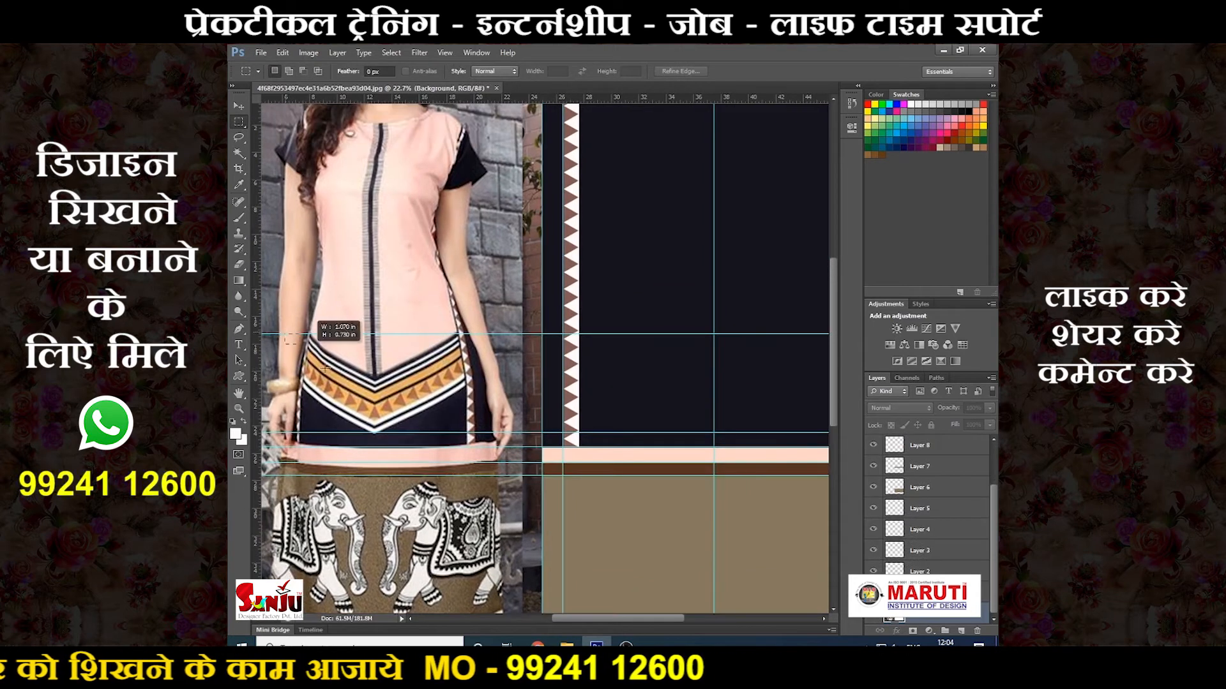
left_click_drag(296, 345, 377, 448)
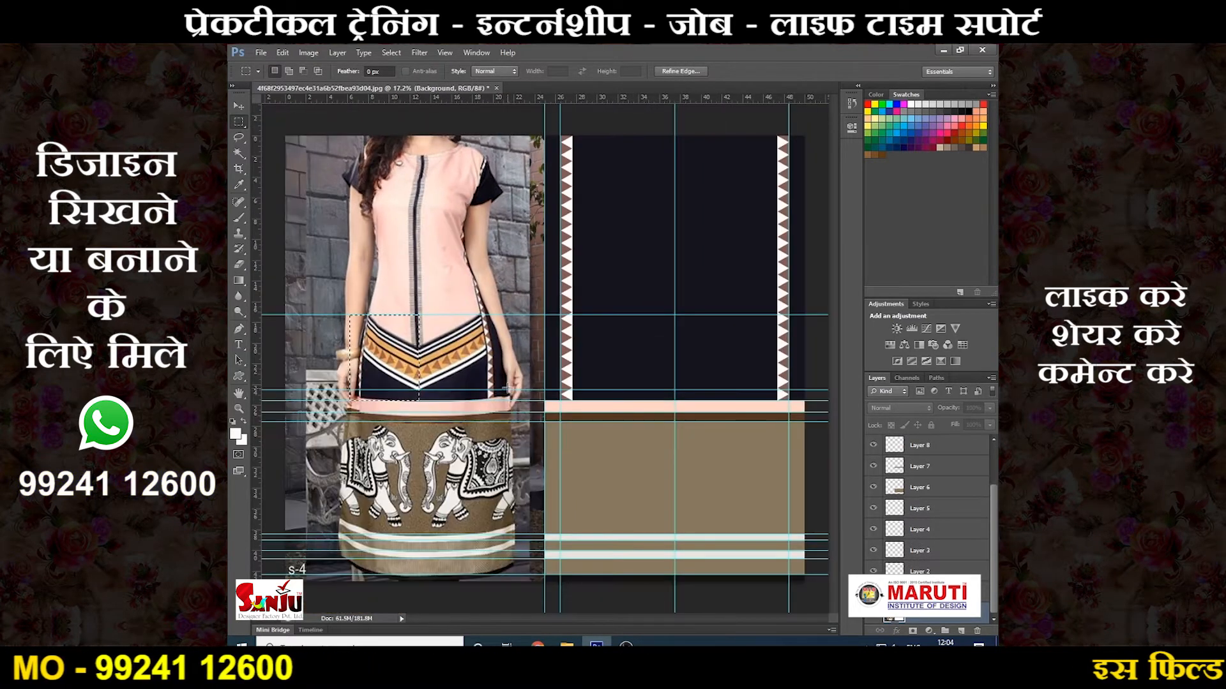
key("ctrl+j")
key("ctrl+t")
left_click_drag(395, 375, 648, 373)
key("Return")
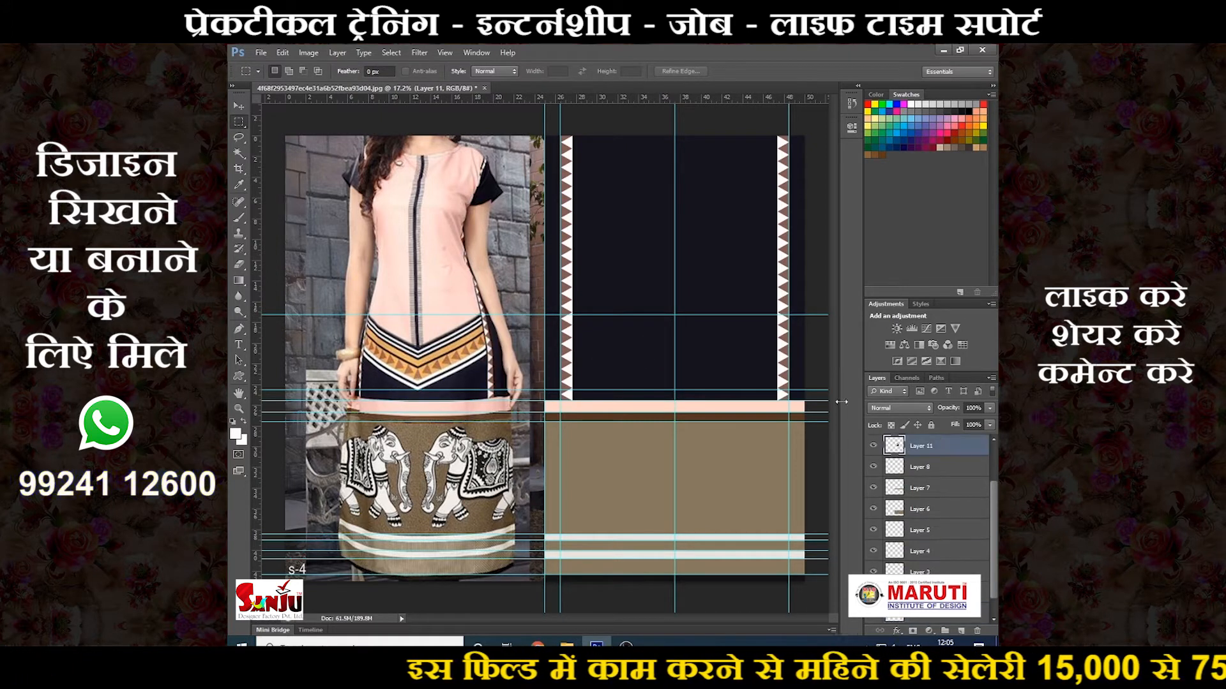
Step: Move Layer 11 to the top of the layer stack and stretch the chevron piece leftward to the triangle border
scroll(964, 478, "up", 2)
left_click_drag(945, 446, 944, 442)
scroll(636, 386, "up", 3)
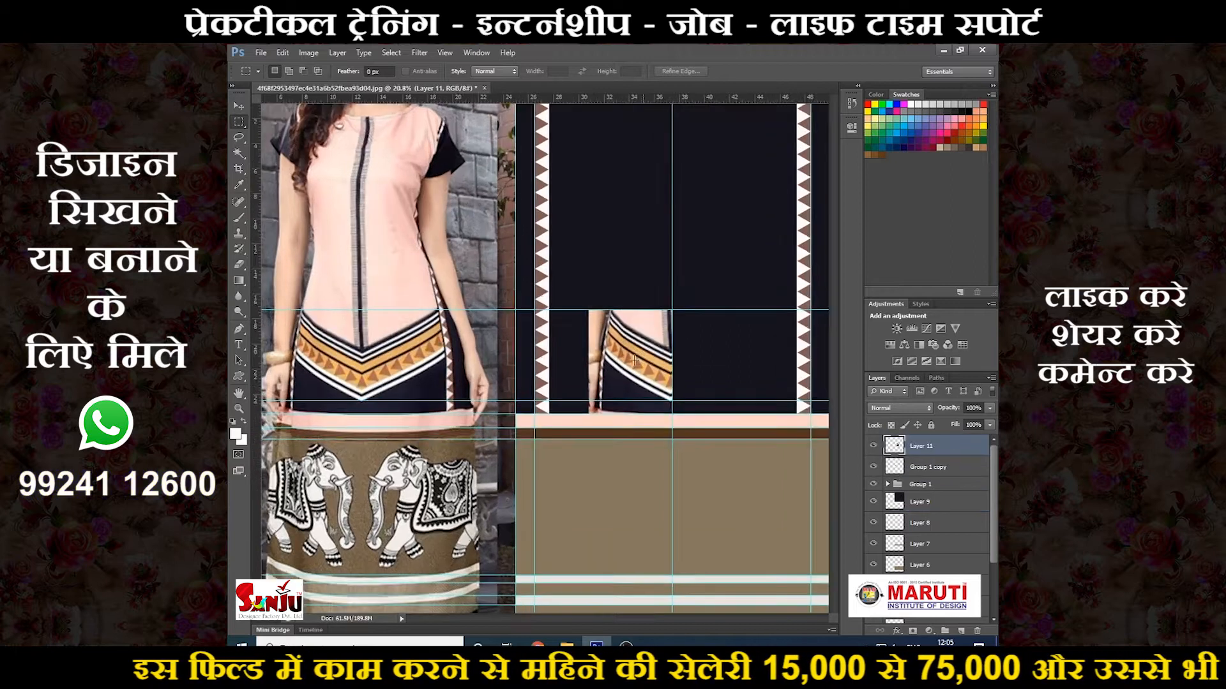
key("ctrl+t")
left_click_drag(603, 418, 565, 418)
key("Return")
Step: Draw a straight pen path along the lowest white stripe from the triangle border to the centre guide, and add Layer 12
key("p")
scroll(694, 458, "up", 3)
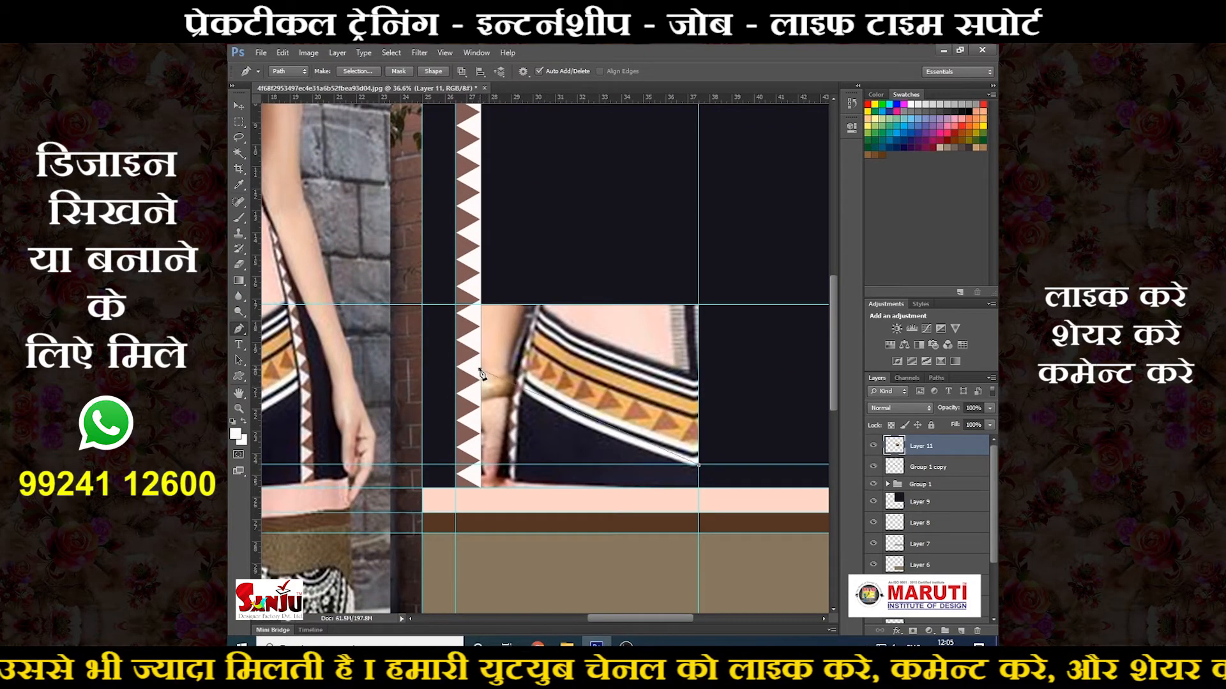
scroll(646, 414, "up", 1)
key("ctrl+shift+n")
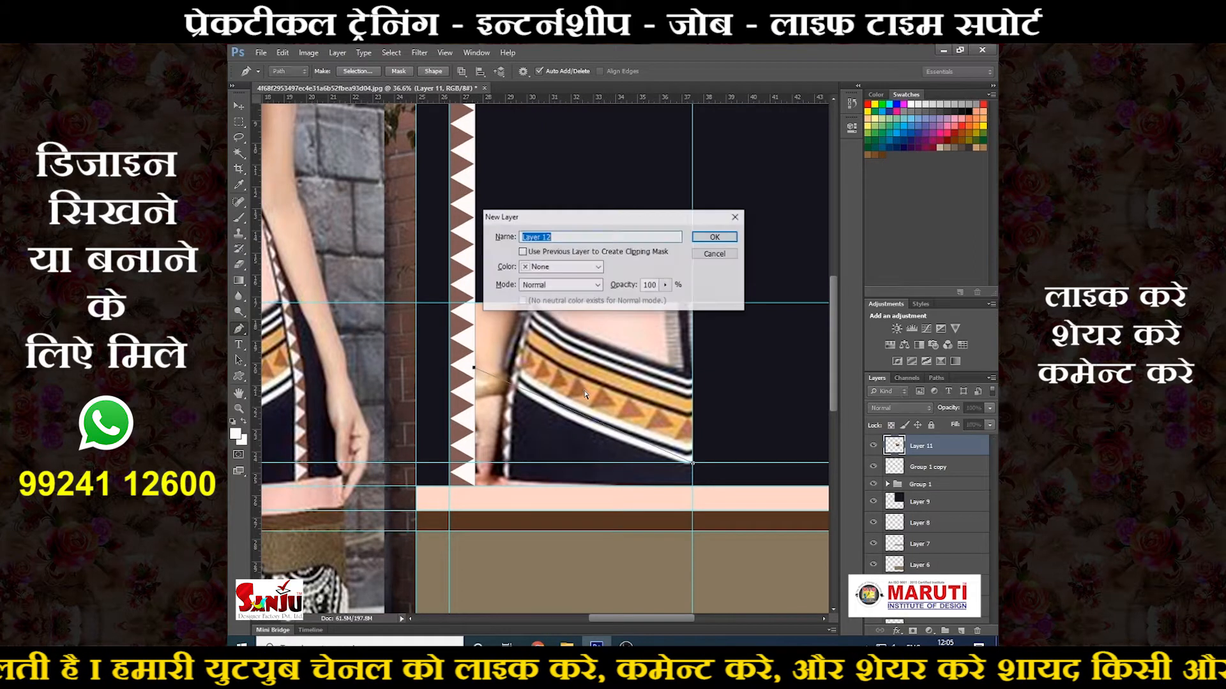
key("Return")
Step: Stroke the path in white on Layer 12 using the Pencil tool at size 50
key("i")
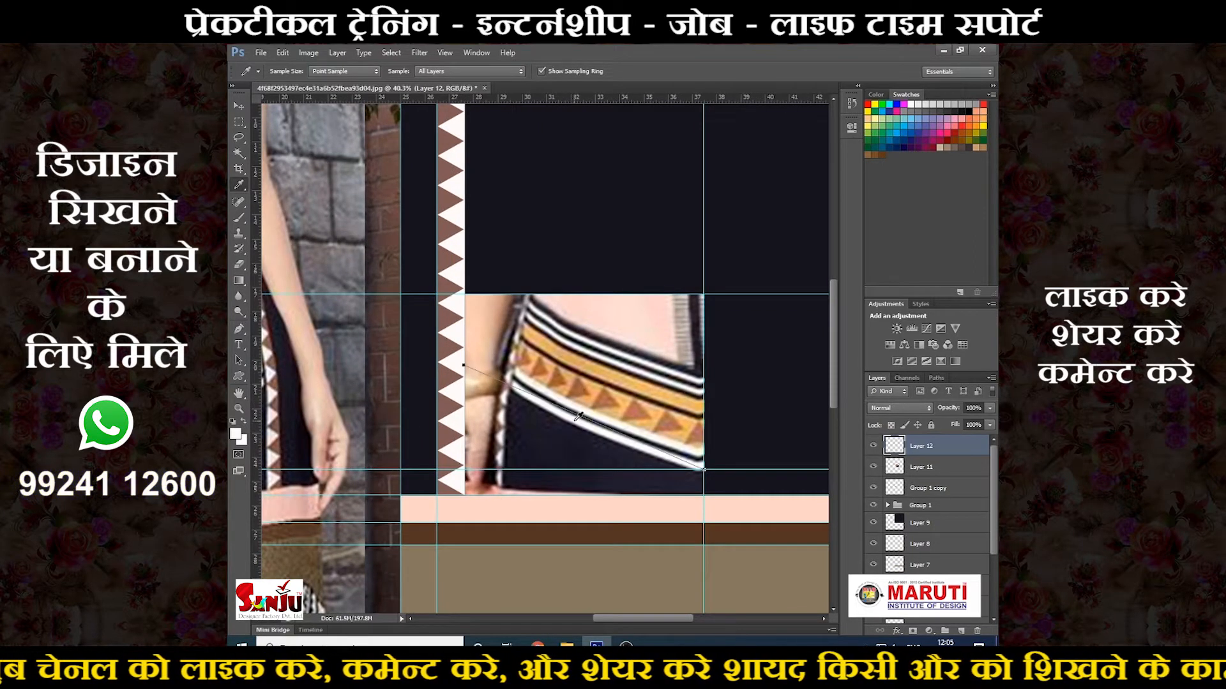
scroll(557, 412, "down", 4)
left_click(239, 218)
scroll(578, 420, "up", 5)
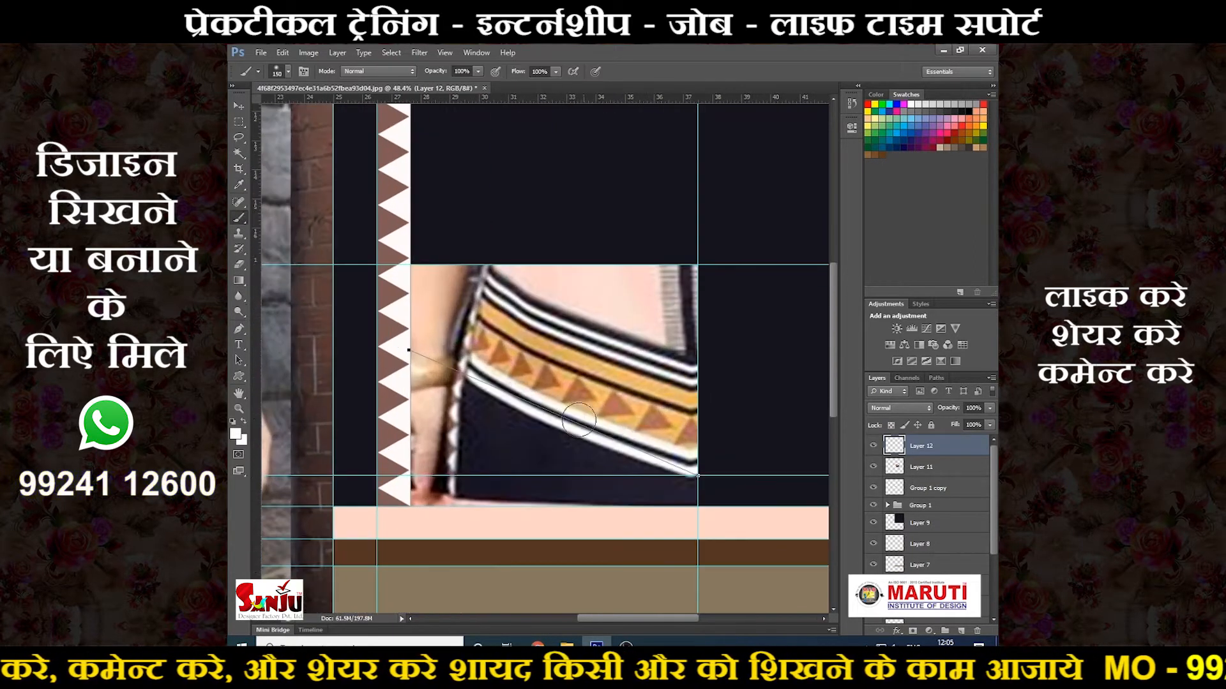
right_click(239, 217)
left_click(281, 227)
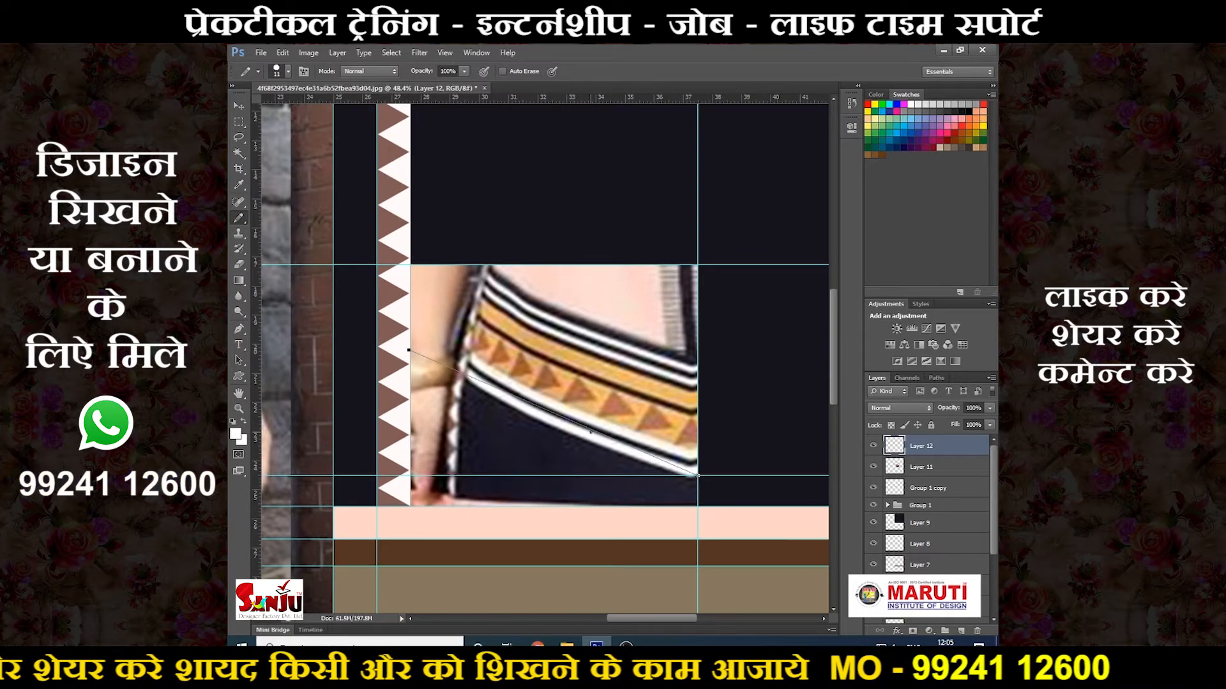
scroll(590, 432, "up", 3)
key("bracketright")
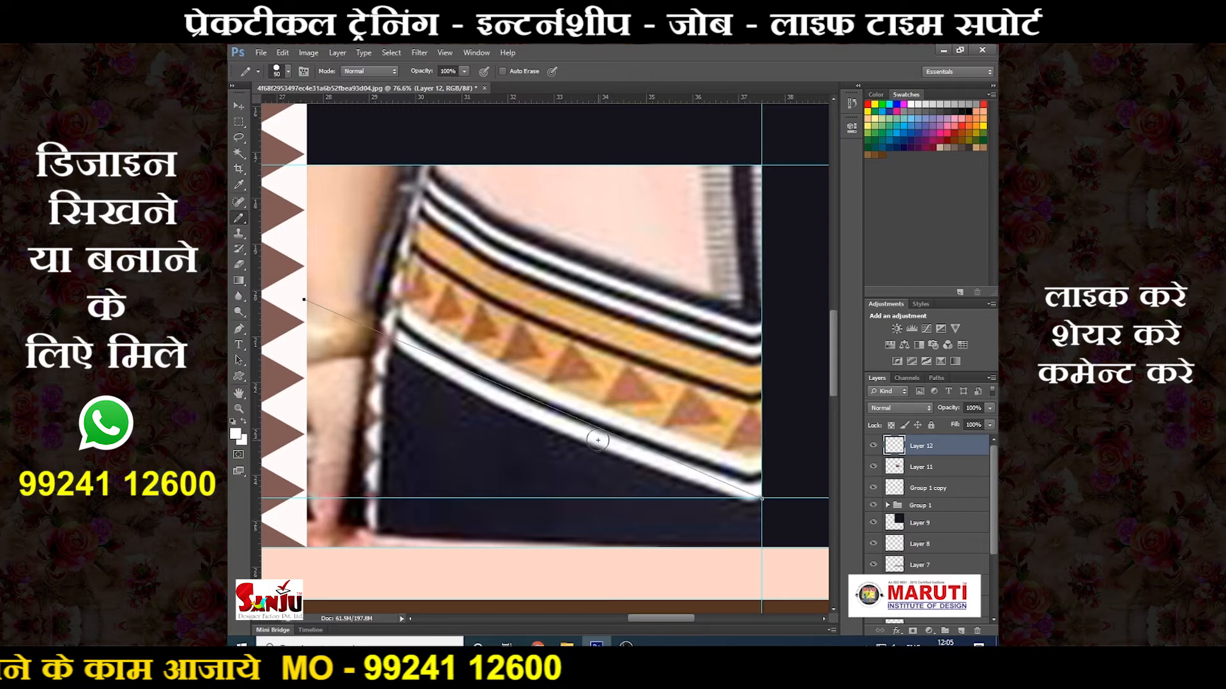
scroll(599, 439, "down", 4)
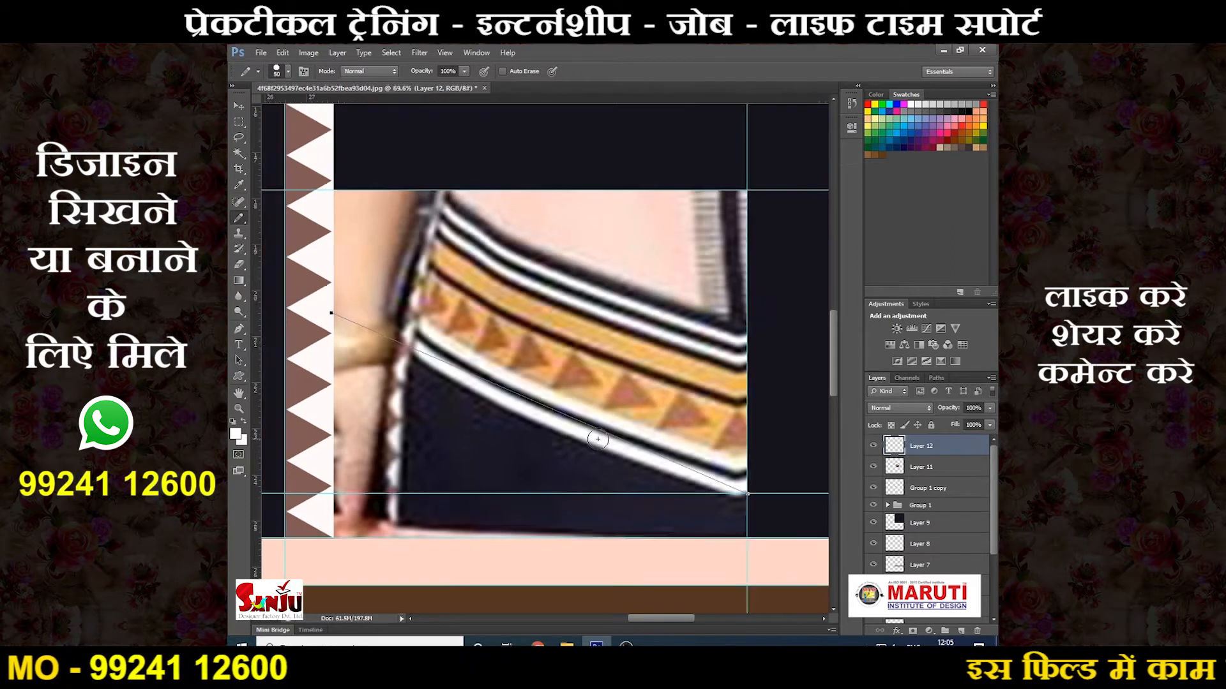
key("p")
right_click(601, 385)
left_click(630, 467)
left_click(695, 244)
Step: Shift the white stripe slightly down, then duplicate it and place the copy parallel above it as the second white stripe
scroll(701, 251, "down", 1)
key("ctrl+t")
left_click_drag(614, 416, 618, 427)
scroll(618, 428, "up", 3)
left_click_drag(618, 445, 618, 425)
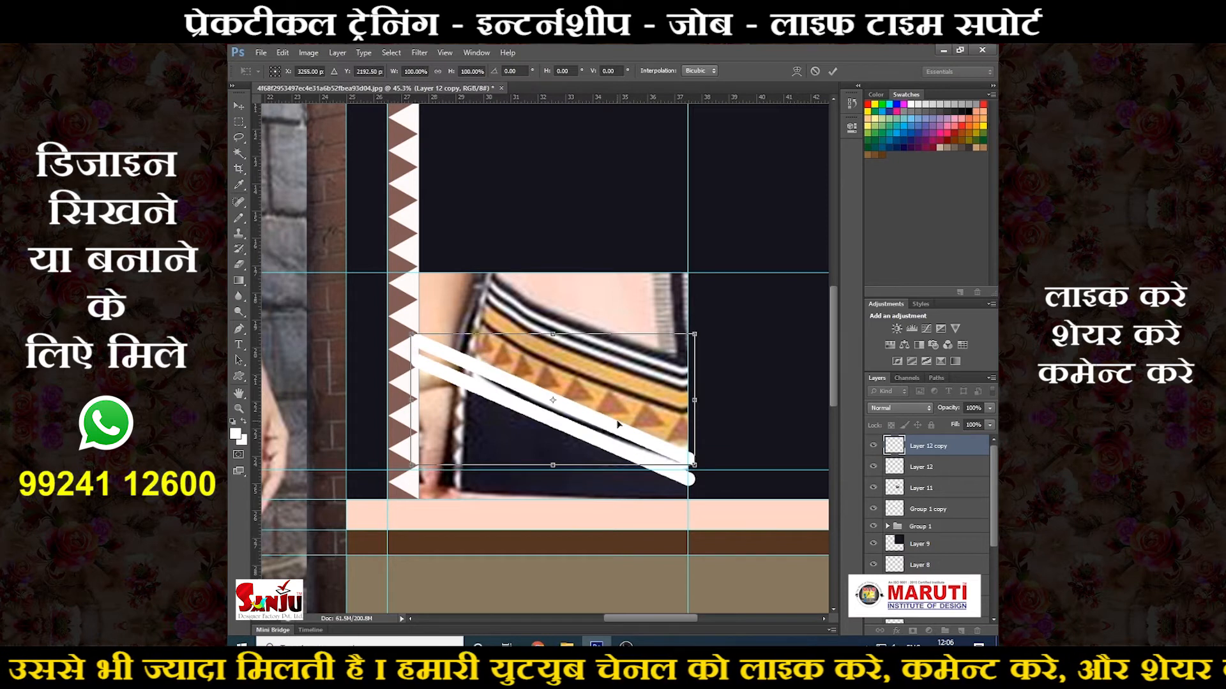
scroll(618, 425, "down", 1)
scroll(618, 425, "up", 2)
key("Return")
key("ctrl+e")
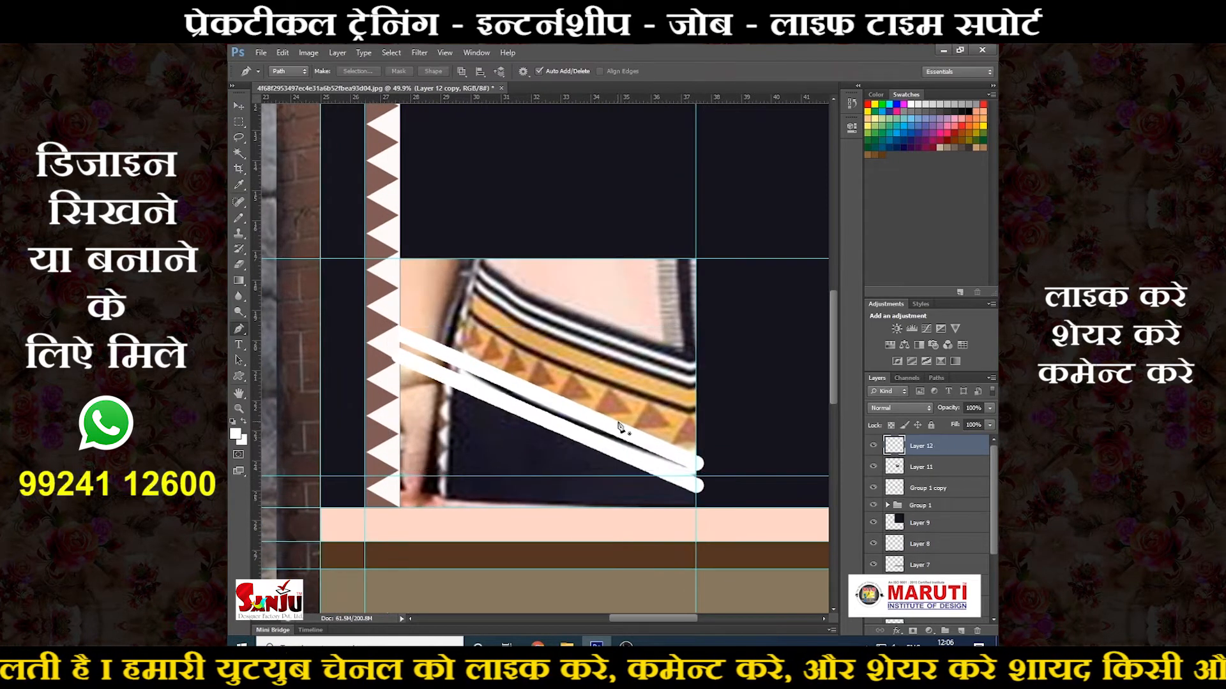
scroll(622, 426, "down", 2)
key("ctrl+z")
Step: Compare the upper white stripe with the chevron photo by toggling the visibility of Layer 12 copy
left_click(874, 447)
left_click(874, 447)
left_click(874, 447)
left_click(874, 446)
left_click(874, 446)
left_click(874, 446)
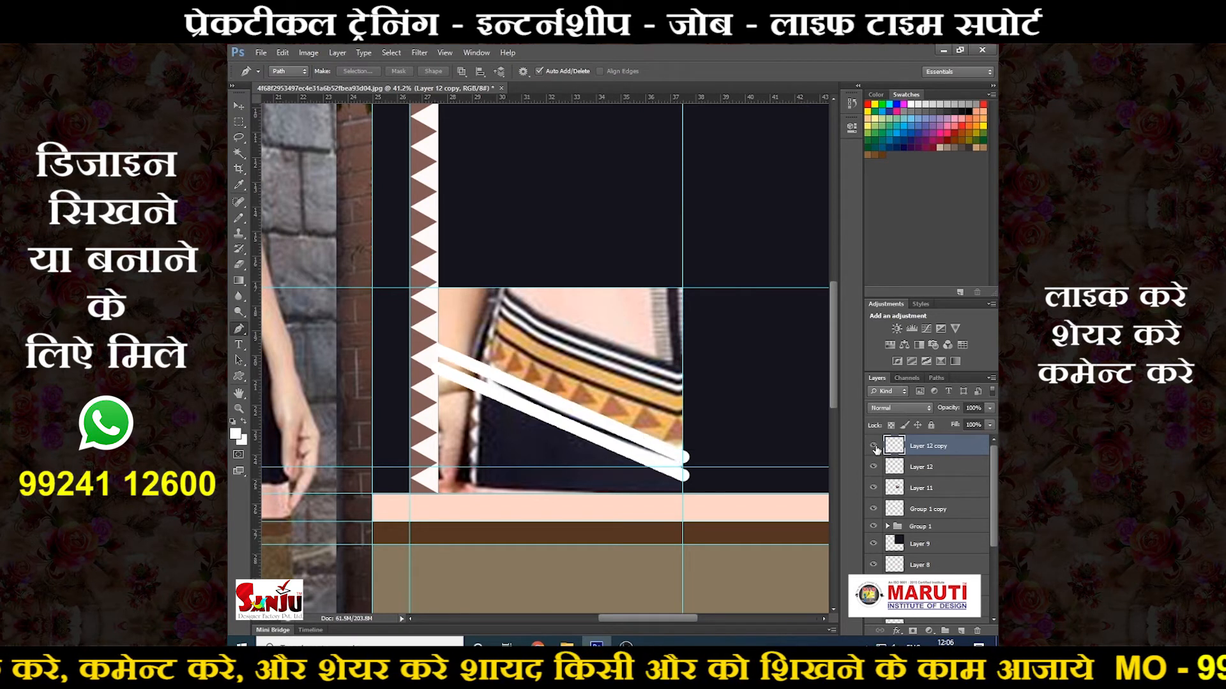
left_click(874, 446)
left_click(874, 446)
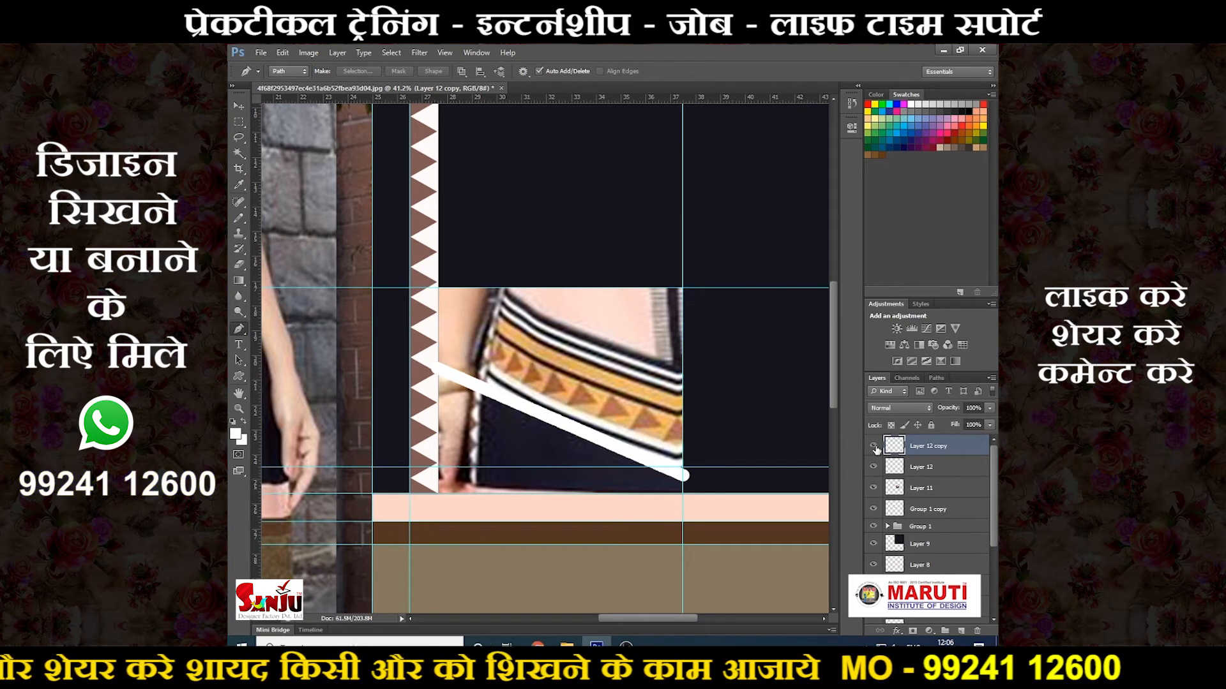
left_click(874, 446)
left_click(874, 446)
scroll(646, 428, "up", 3)
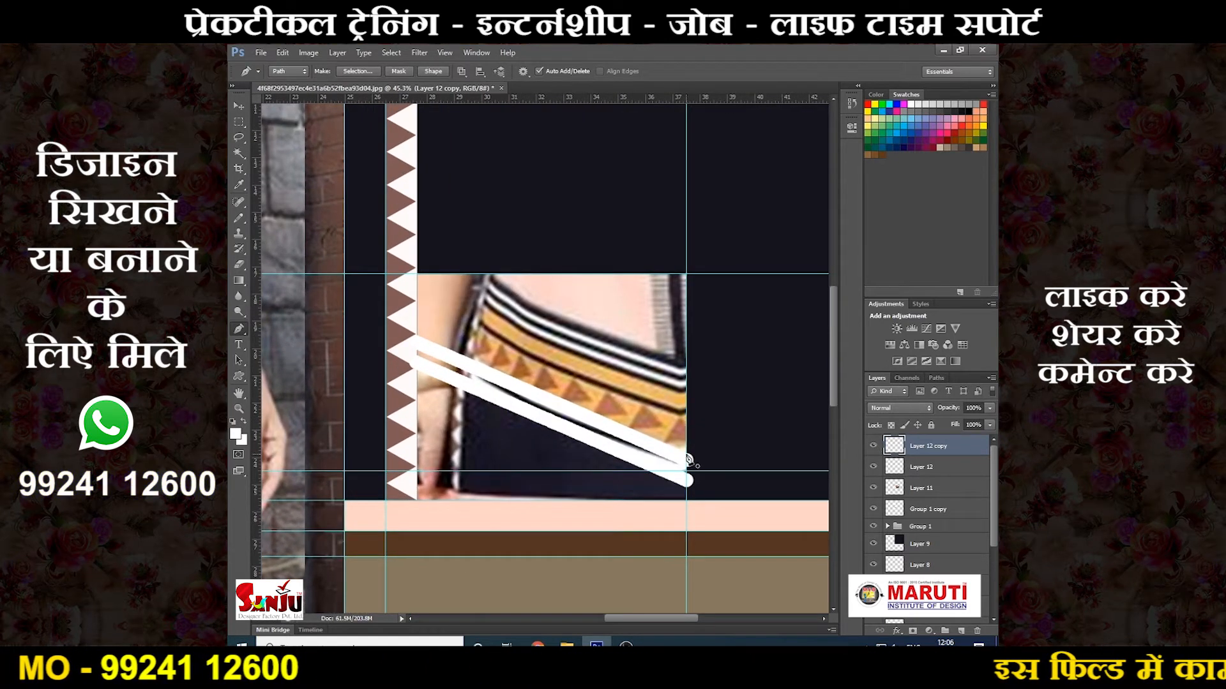
scroll(688, 459, "down", 2)
Step: Fill a tall rectangular selection beside the centre guide on a new layer with the orange sampled from the chevron
key("m")
left_click_drag(657, 274, 686, 486)
key("ctrl+shift+n")
key("Return")
key("i")
left_click(642, 406)
key("alt+BackSpace")
Step: Rotate the orange strip to about -66.8° and lengthen it to 126.73%, laying it parallel above the white stripes
key("ctrl+t")
left_click_drag(642, 408, 593, 414)
left_click_drag(687, 439, 698, 439)
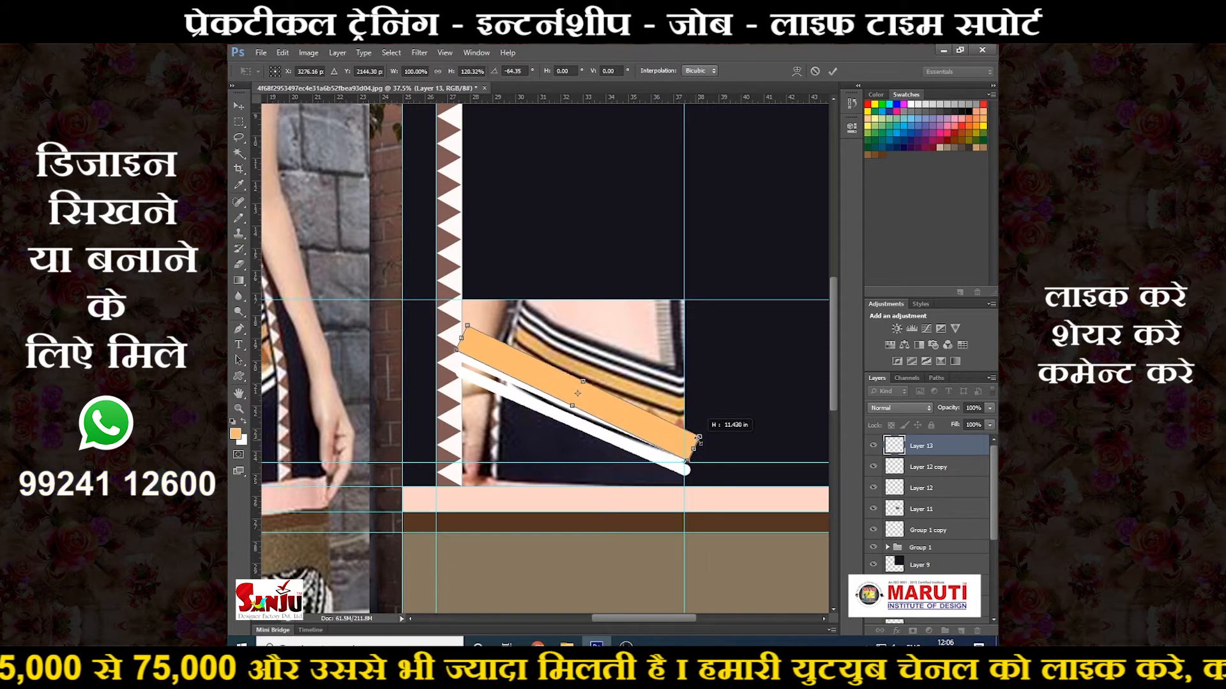
left_click_drag(452, 333, 444, 329)
left_click_drag(656, 432, 660, 424)
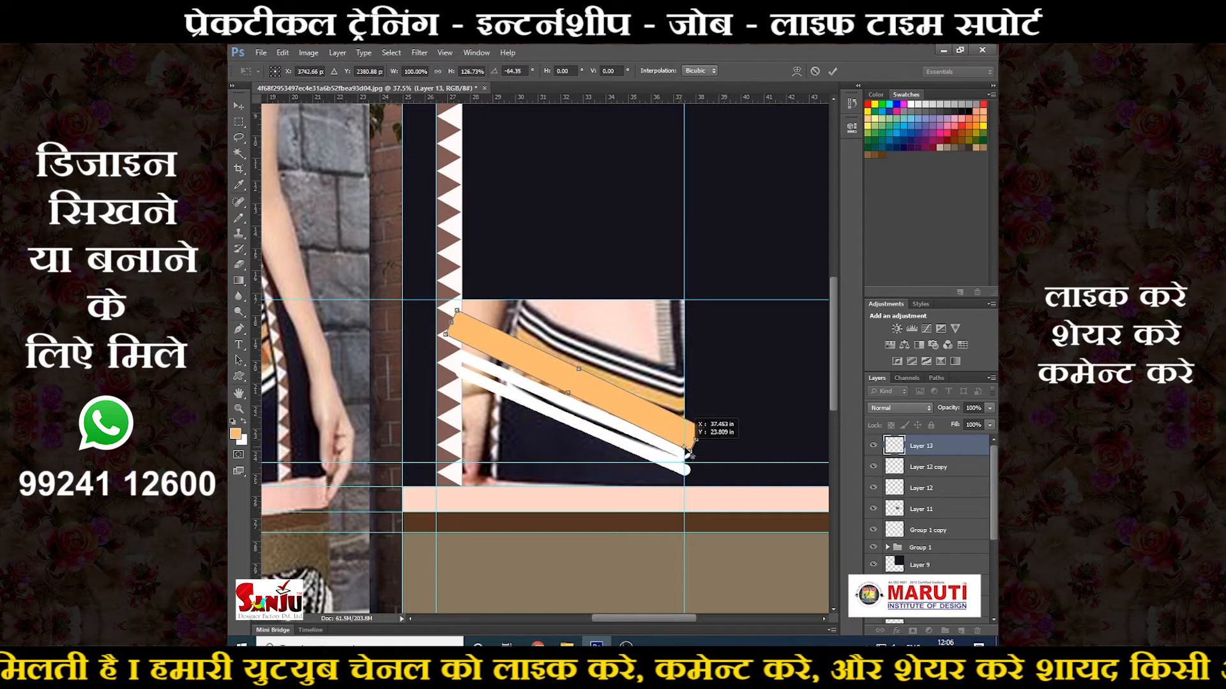
left_click_drag(434, 311, 428, 319)
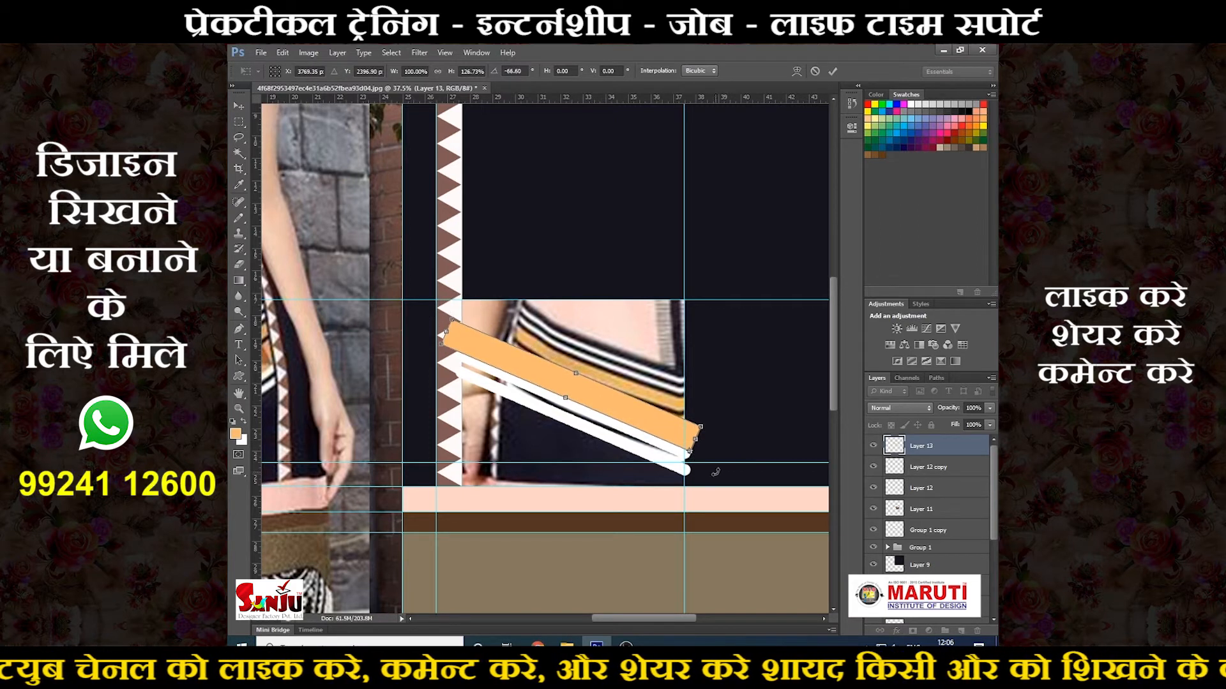
key("Return")
Step: Compare the orange strip with the chevron photo by toggling the visibility of Layer 13
key("i")
left_click(875, 445)
left_click(875, 446)
left_click(875, 446)
left_click(875, 445)
left_click(875, 446)
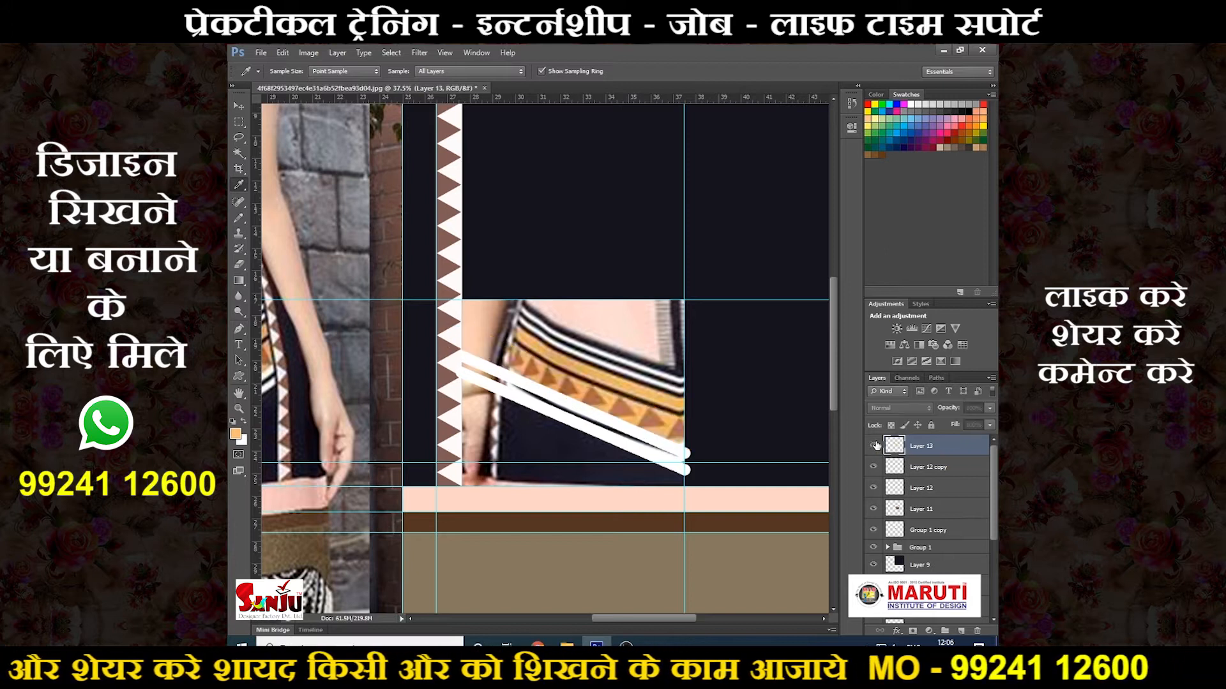
left_click(875, 446)
Step: Duplicate the orange strip and place the copy parallel above it, leaving a narrow gap between the two
key("ctrl+j")
key("ctrl+t")
left_click_drag(630, 418, 640, 390)
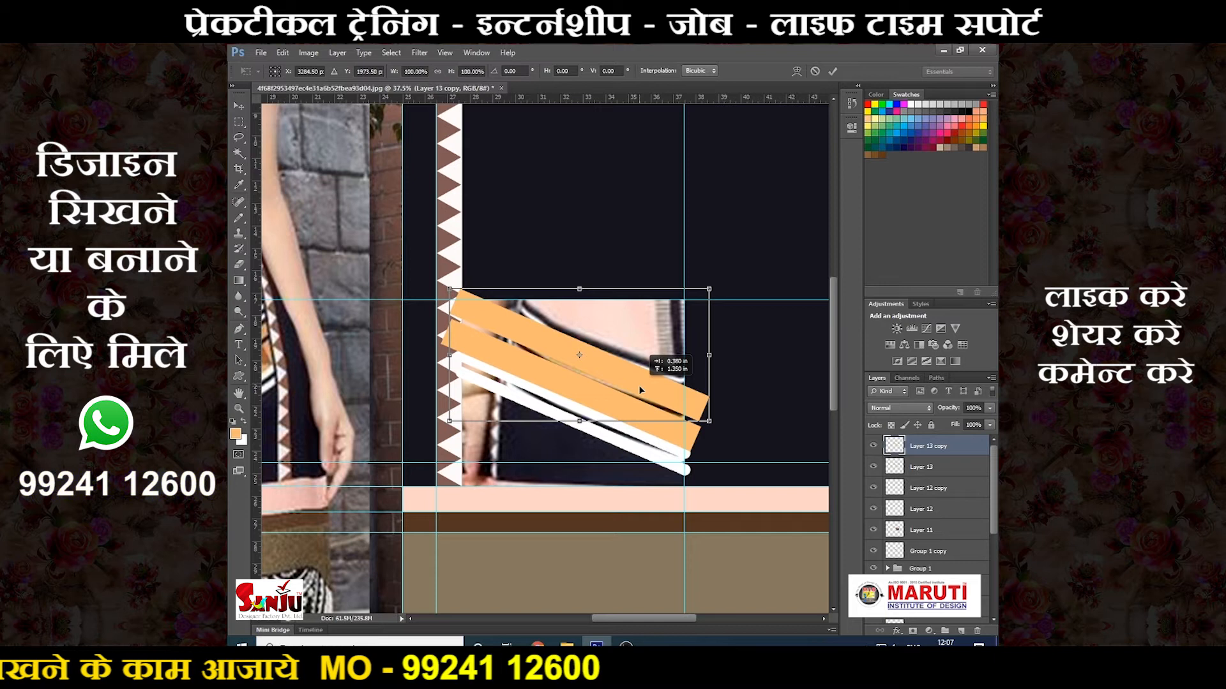
key("Return")
key("i")
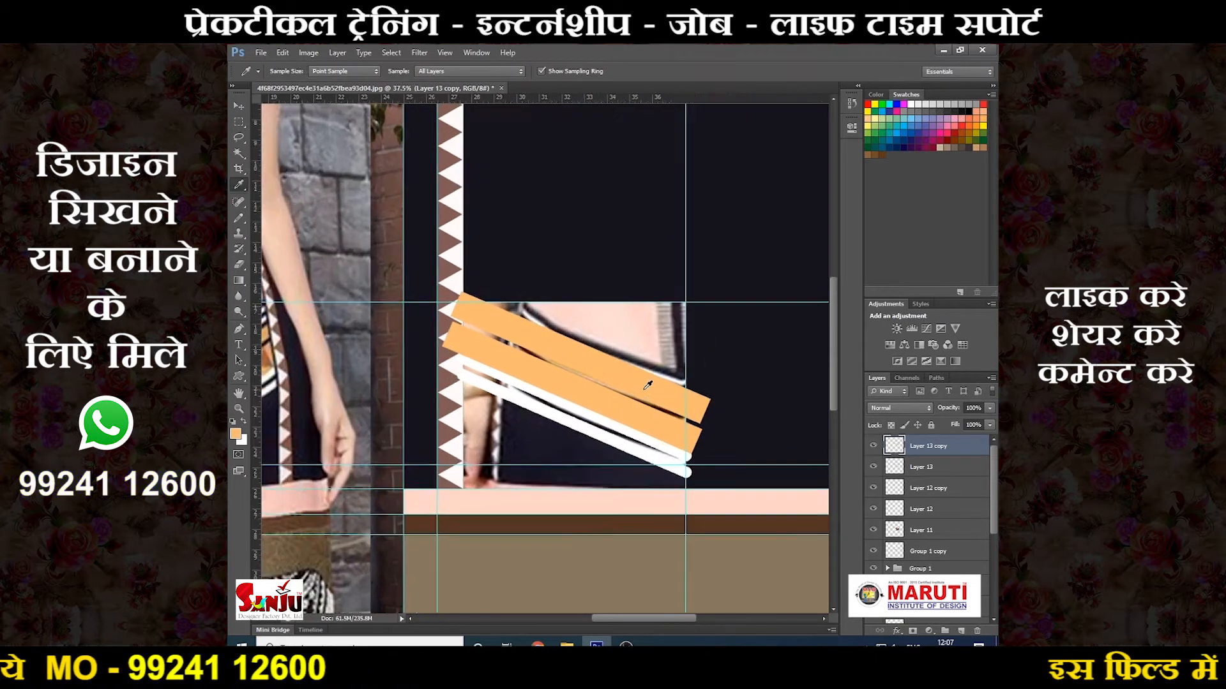
Step: Compare the upper orange strip with the chevron photo by toggling the visibility of Layer 13 copy
scroll(648, 385, "up", 1)
left_click(873, 446)
left_click(872, 447)
left_click(872, 447)
left_click(872, 447)
left_click(873, 446)
left_click(873, 447)
left_click(873, 447)
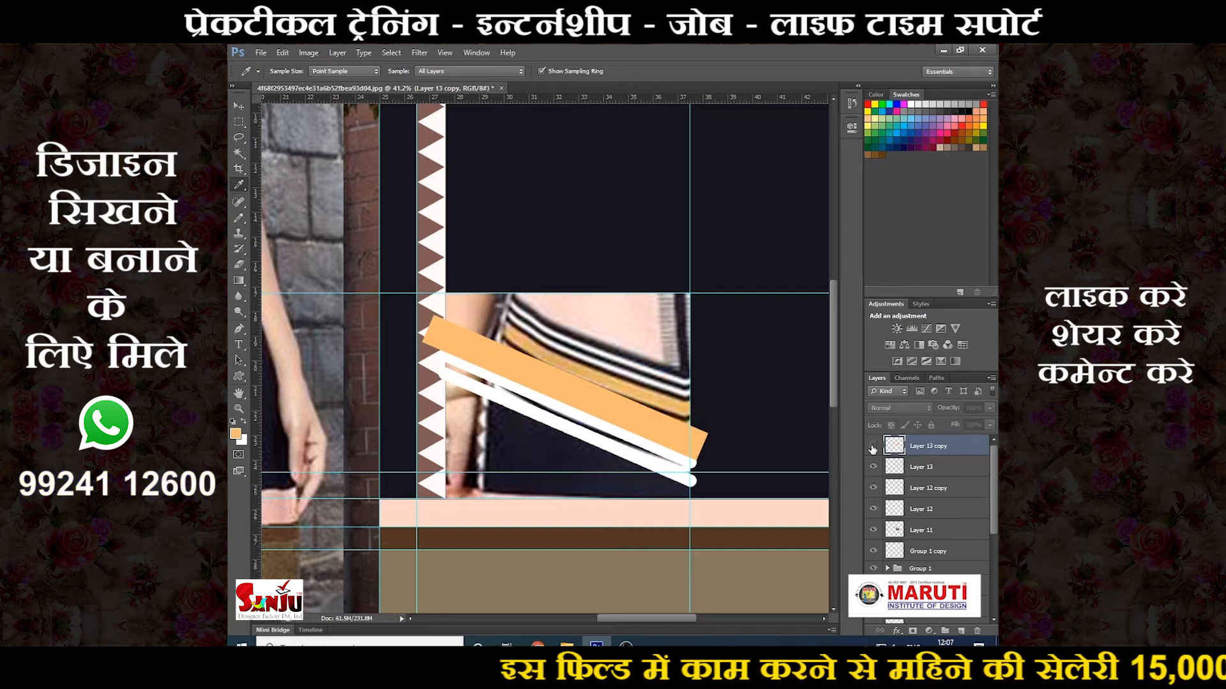
left_click(873, 447)
left_click(872, 447)
left_click(872, 447)
Step: Duplicate the two white stripes and place the copies parallel above the orange strips
right_click(641, 443)
left_click(667, 483)
key("ctrl+alt+t")
left_click_drag(641, 433, 650, 323)
key("Return")
key("i")
key("ctrl+alt+t")
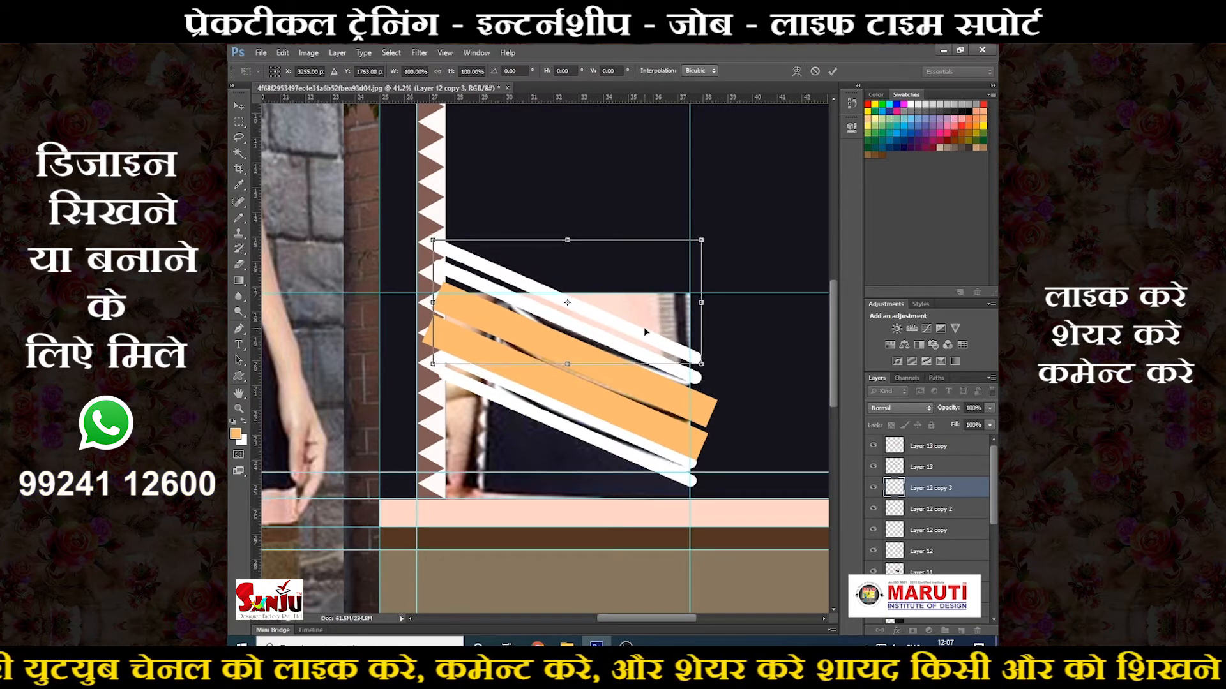
key("Return")
scroll(650, 323, "down", 3)
scroll(717, 383, "up", 3)
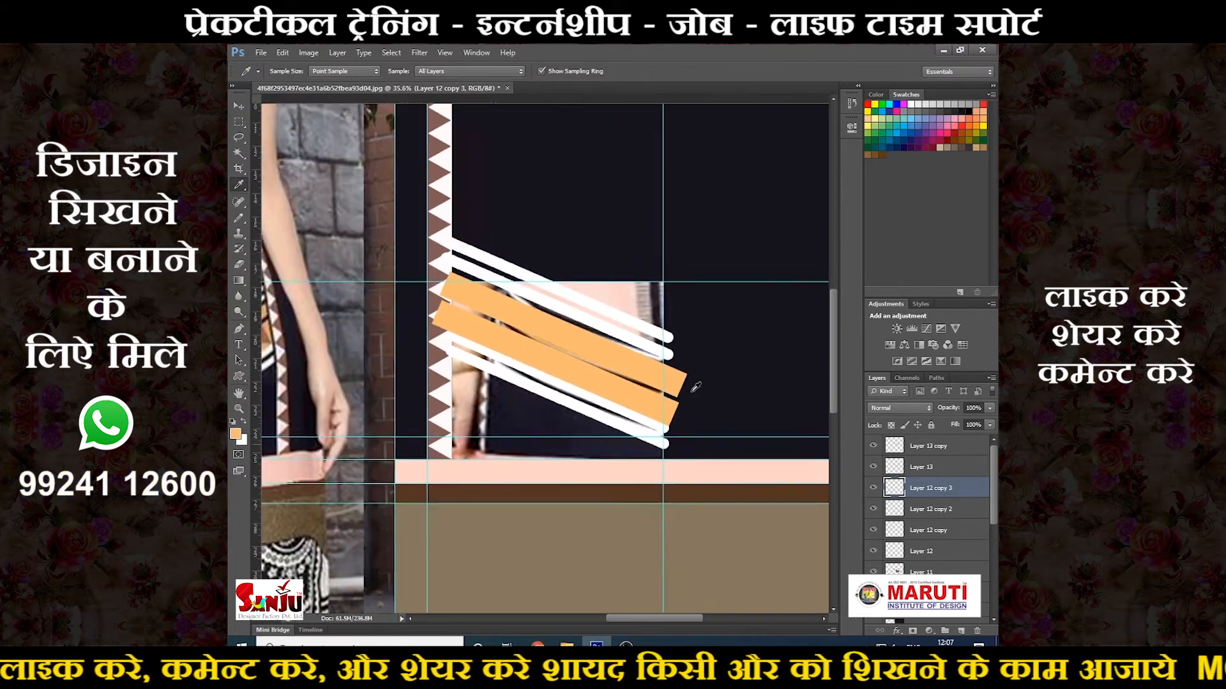
Step: Group the four white stripe layers, from Layer 12 to Layer 12 copy 3
left_click_drag(994, 464, 990, 465)
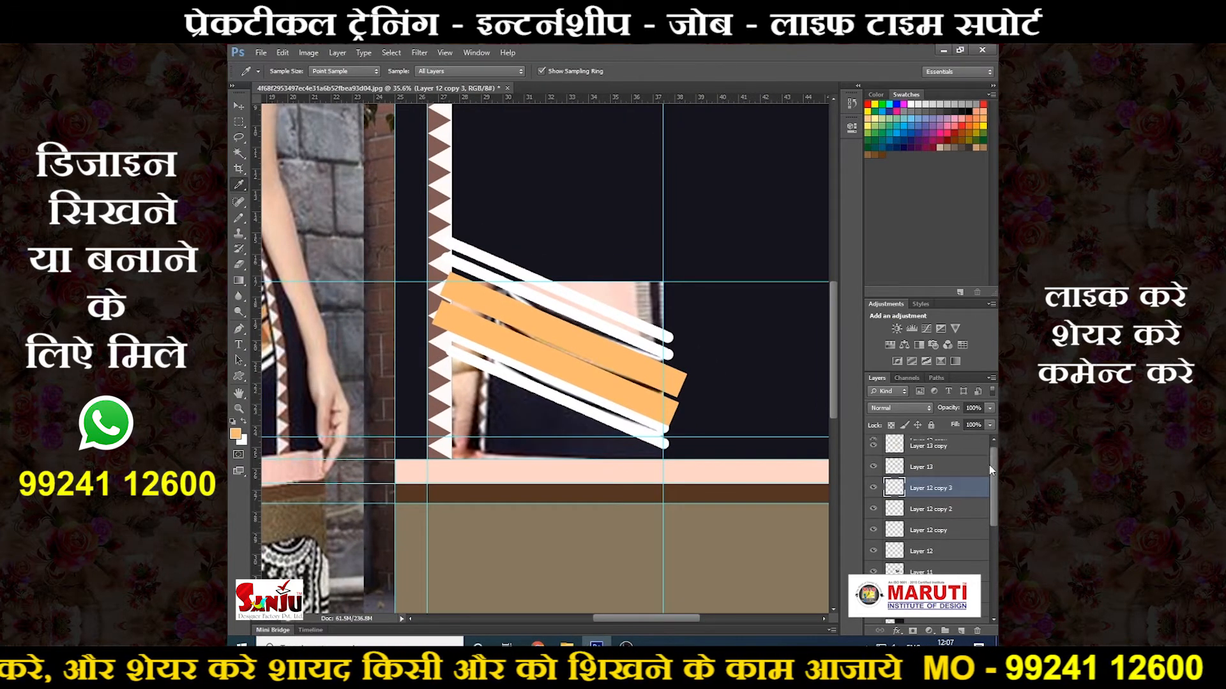
scroll(837, 492, "down", 1)
scroll(899, 560, "down", 1)
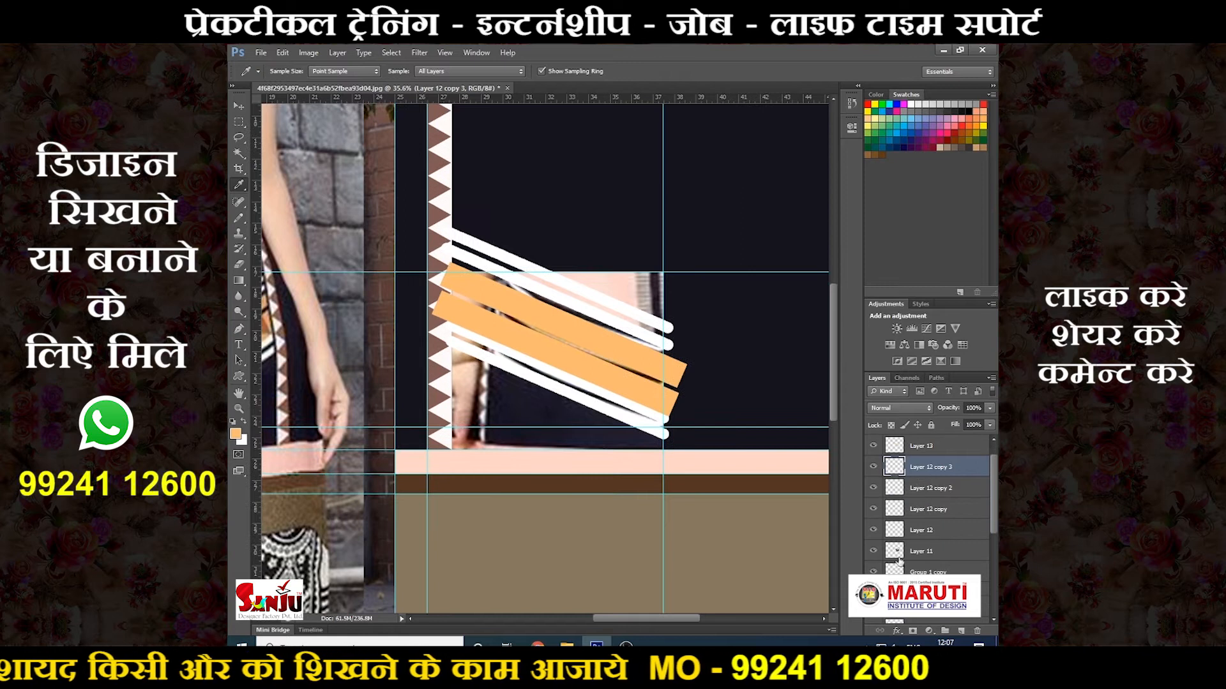
left_click(950, 533, "shift")
key("ctrl+g")
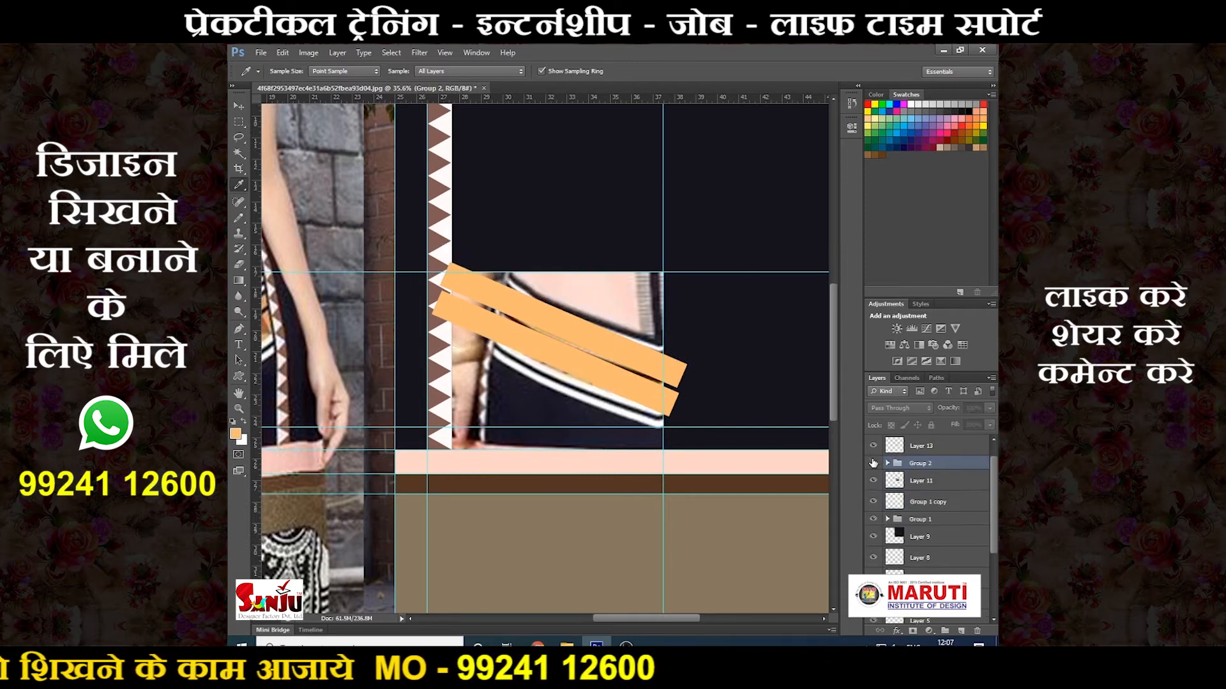
left_click(887, 463)
scroll(907, 450, "down", 1)
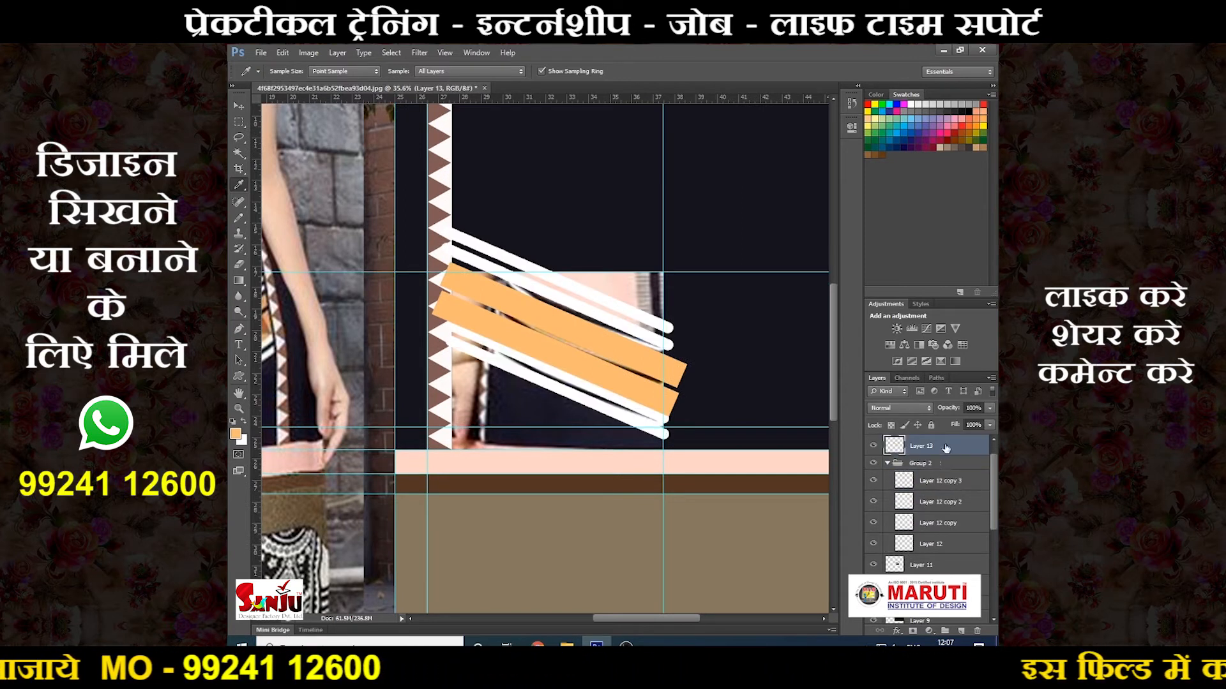
Step: Move both orange strip layers, Layer 13 and Layer 13 copy, into the white stripes' group, Group 2
left_click(886, 442)
left_click(873, 442)
left_click(873, 442)
left_click(873, 480)
left_click(873, 481)
left_click_drag(931, 480, 896, 445)
key("ctrl+z")
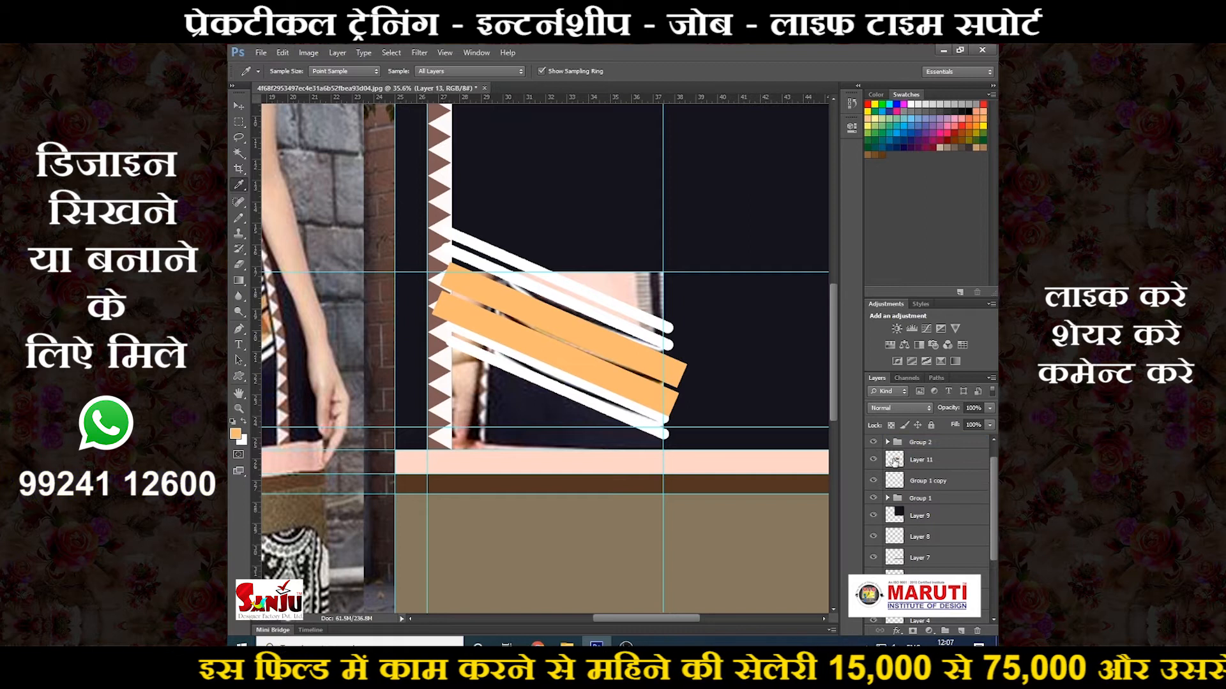
left_click(874, 443)
left_click(874, 443)
right_click(592, 334, "ctrl")
left_click(614, 343)
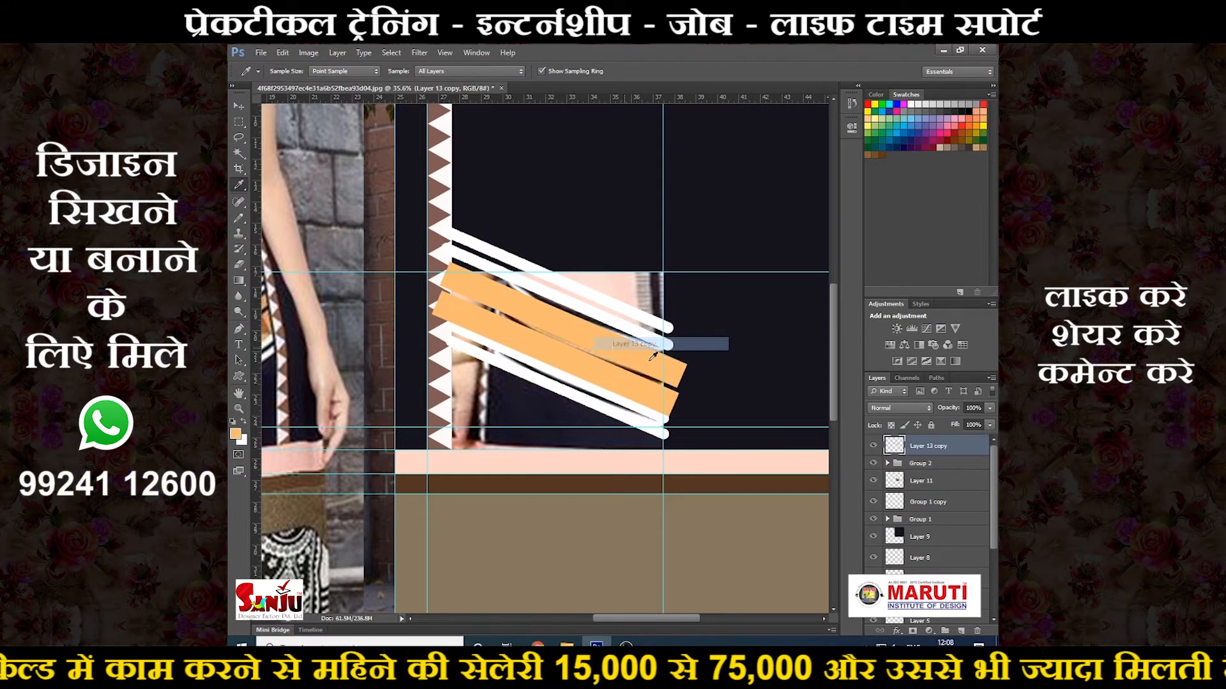
mouse_move(937, 451)
left_mouse_down()
mouse_move(895, 463)
mouse_move(932, 447)
left_mouse_up()
Step: Compare the complete striped band with the chevron photo by toggling the visibility of Group 2
left_click(875, 442)
left_click(875, 442)
left_click(875, 442)
left_click(874, 442)
left_click(875, 441)
left_click(874, 441)
left_click(874, 442)
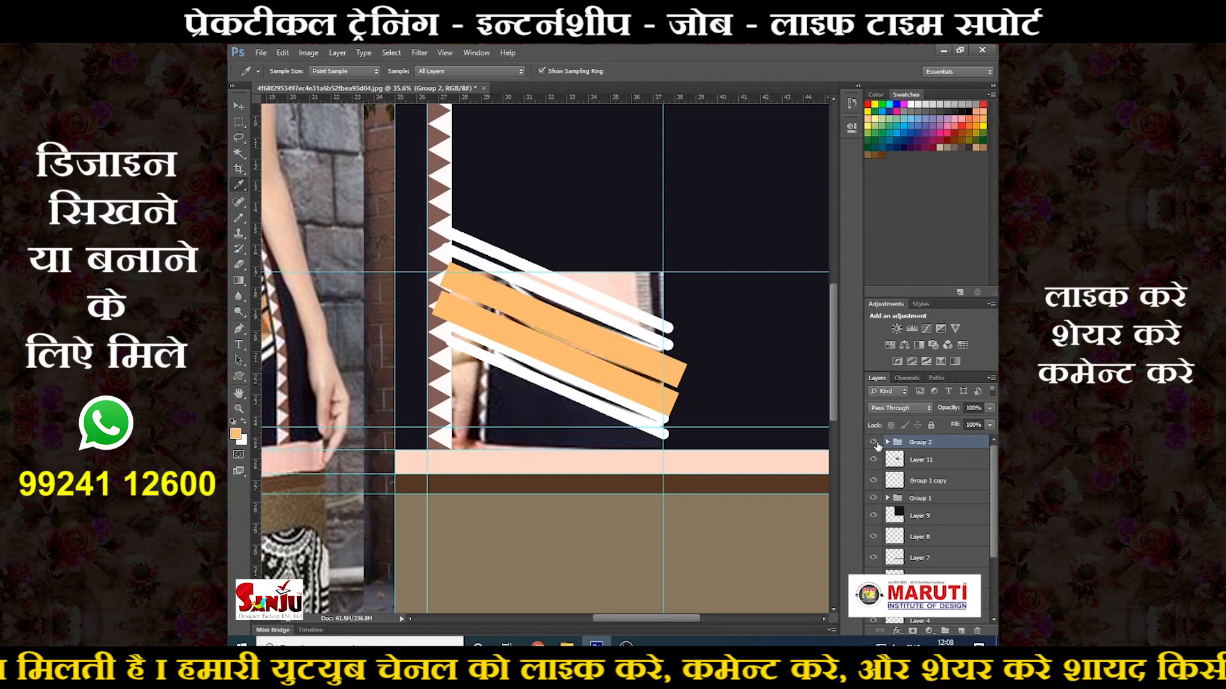
left_click(874, 441)
left_click(874, 442)
left_click(875, 442)
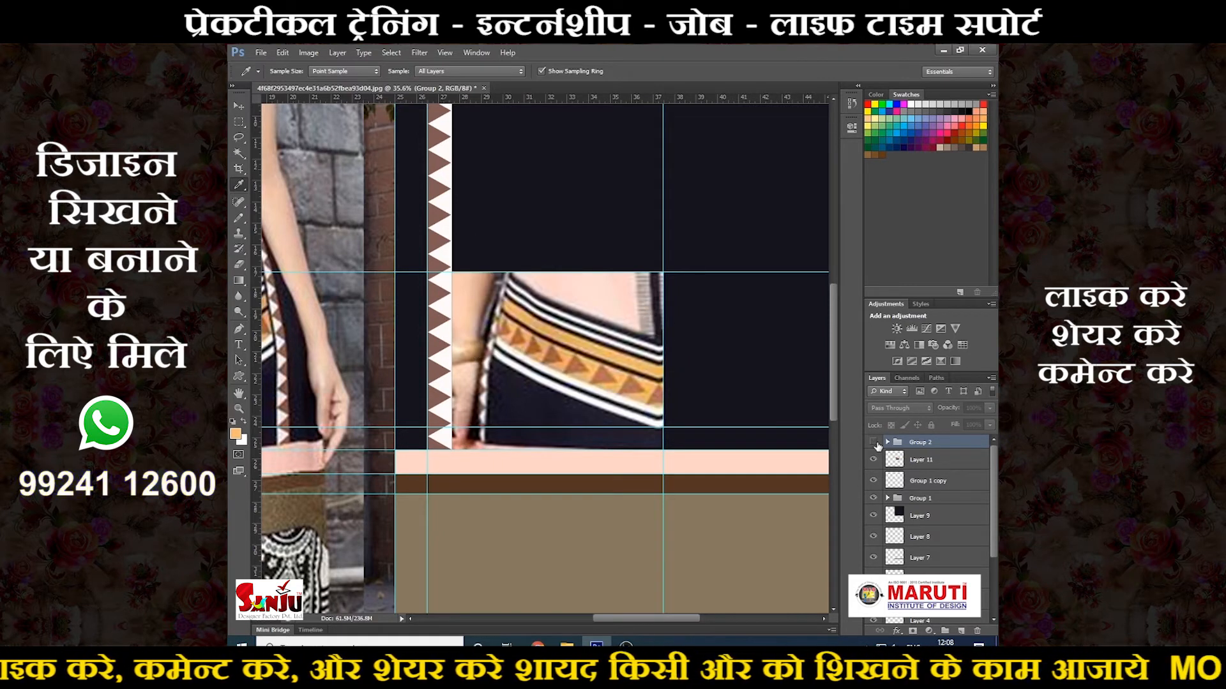
left_click(875, 442)
left_click(874, 441)
left_click(875, 442)
left_click(875, 441)
left_click(875, 442)
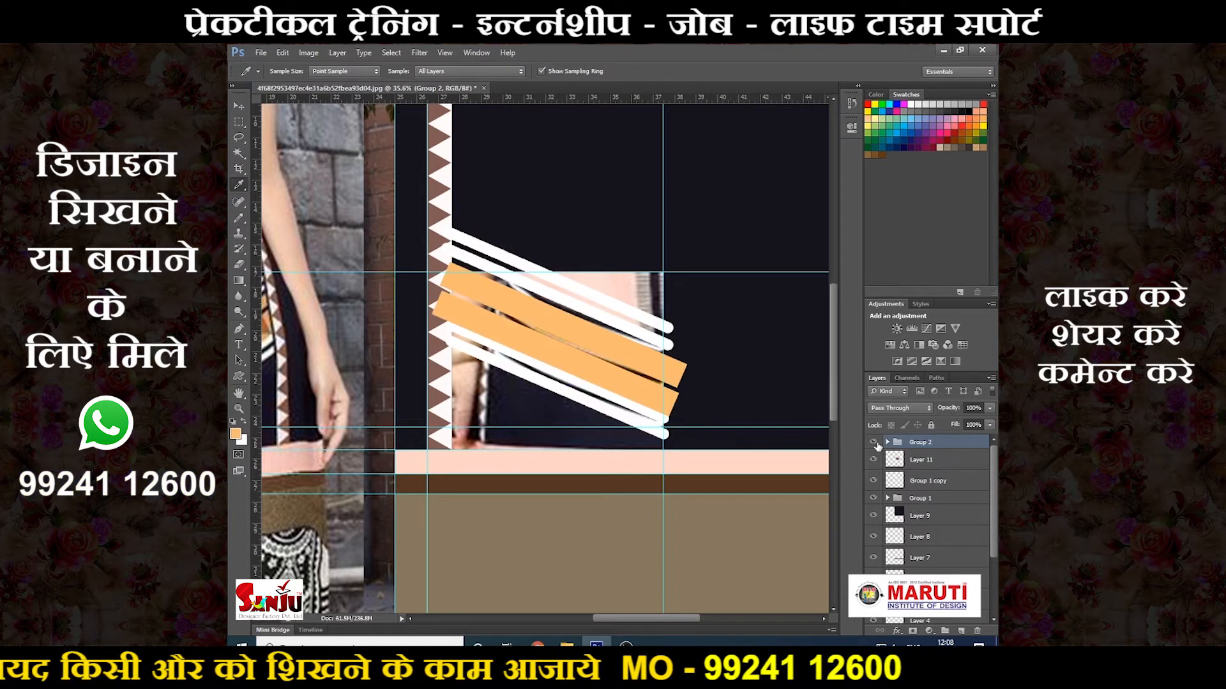
left_click(874, 442)
left_click(874, 442)
left_click(875, 442)
left_click(875, 442)
left_click(875, 442)
left_click(875, 442)
left_click(875, 441)
left_click(875, 442)
Step: Delete the stripe ends beyond the centre guide from every stripe layer in Group 2 using one rectangular selection
left_click(888, 442)
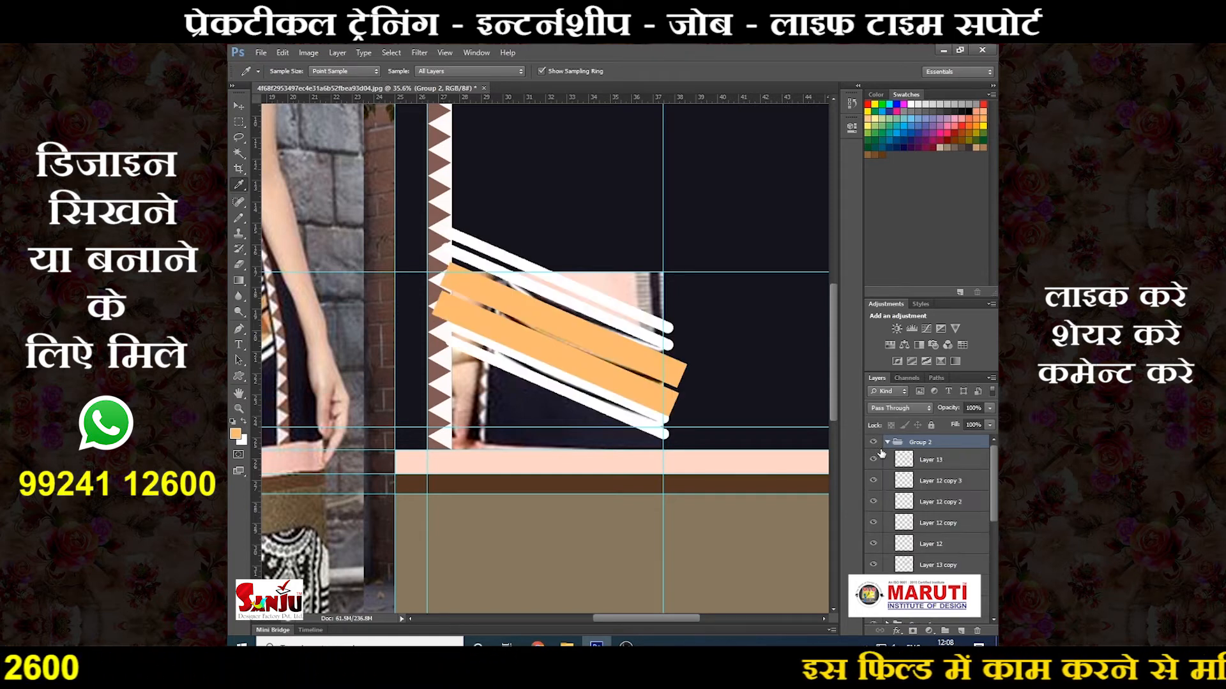
key("m")
left_click_drag(666, 220, 749, 494)
scroll(946, 450, "up", 1)
left_click(949, 460)
key("Delete")
left_click(951, 481)
key("Delete")
left_click(948, 502)
key("Delete")
left_click(945, 522)
key("Delete")
left_click(940, 545)
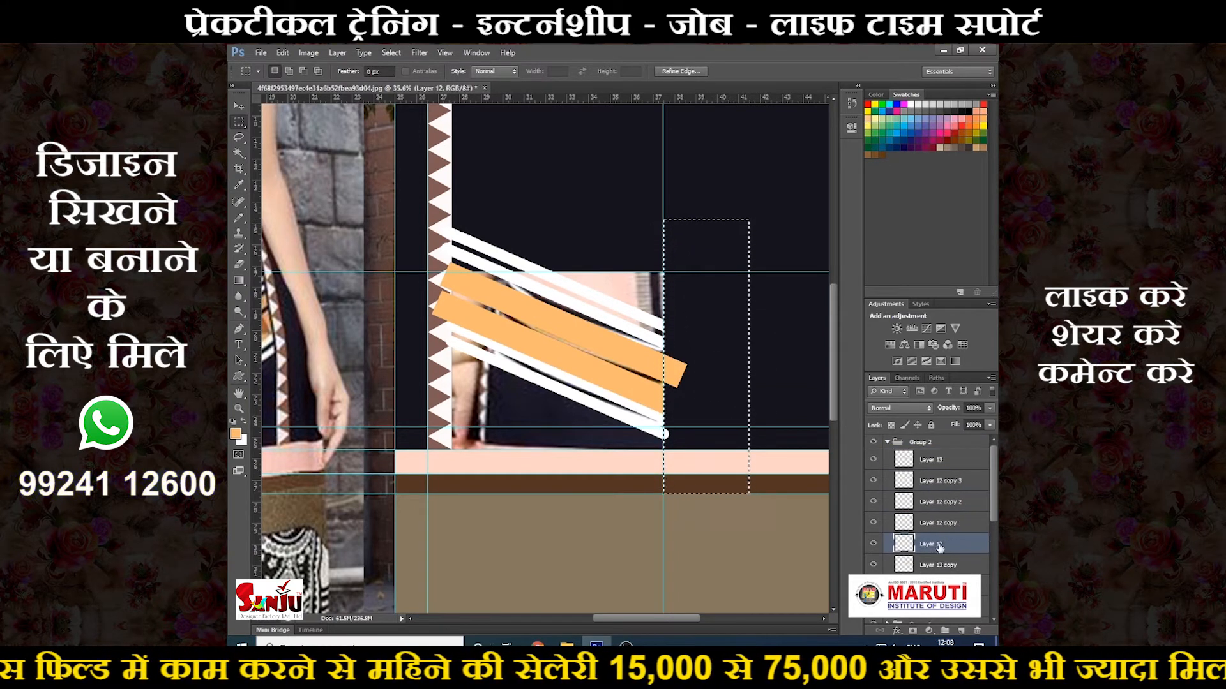
left_click(938, 565)
key("Delete")
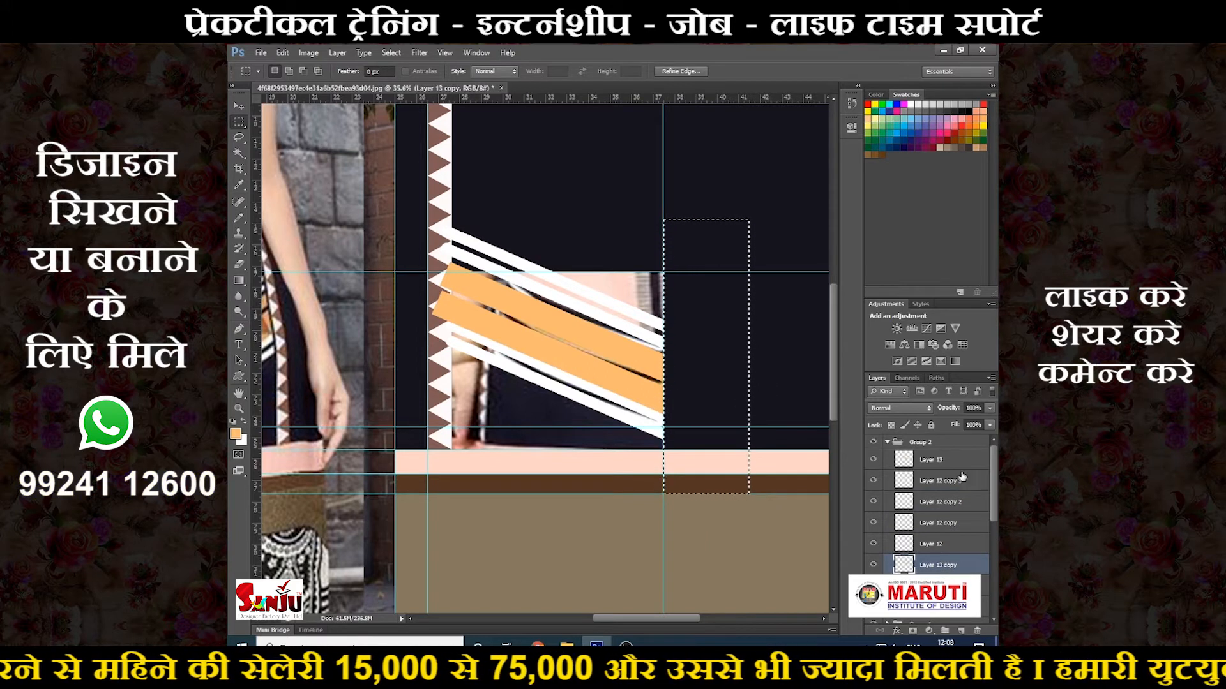
key("ctrl+d")
scroll(898, 441, "down", 2)
scroll(899, 458, "up", 1)
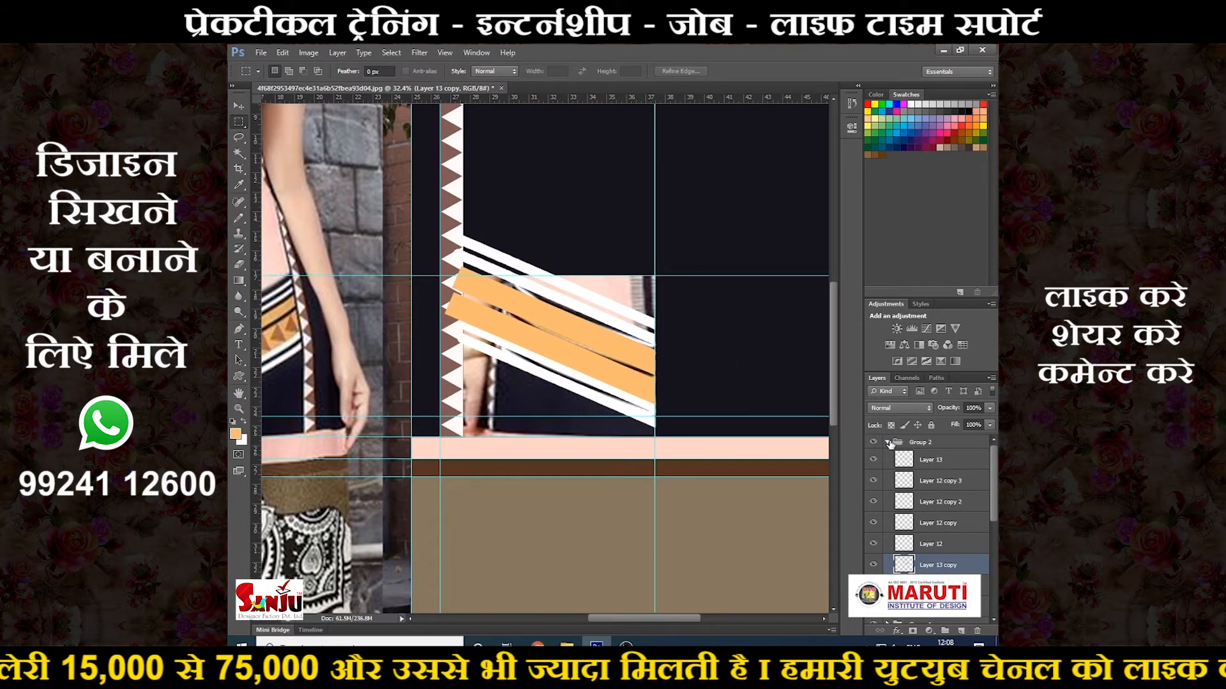
Step: Collapse Group 2 and compare the trimmed band with the photo by toggling the group's visibility
left_click(888, 442)
left_click(874, 442)
left_click(874, 443)
left_click(874, 442)
left_click(874, 443)
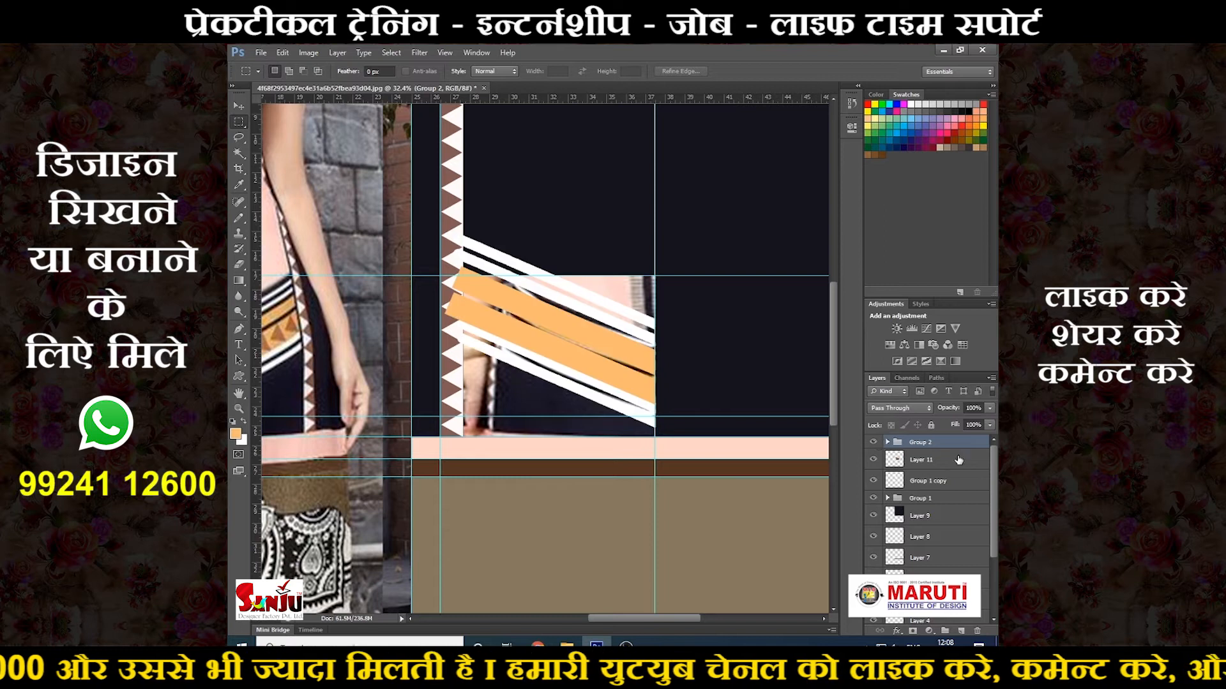
left_click(874, 442)
left_click(874, 442)
Step: Move the triangle border layer, Group 1 copy, above Group 2 so it covers the stripes' outer ends
right_click(444, 343, "ctrl")
left_click(491, 351)
left_click(874, 442)
left_click(445, 364, "ctrl")
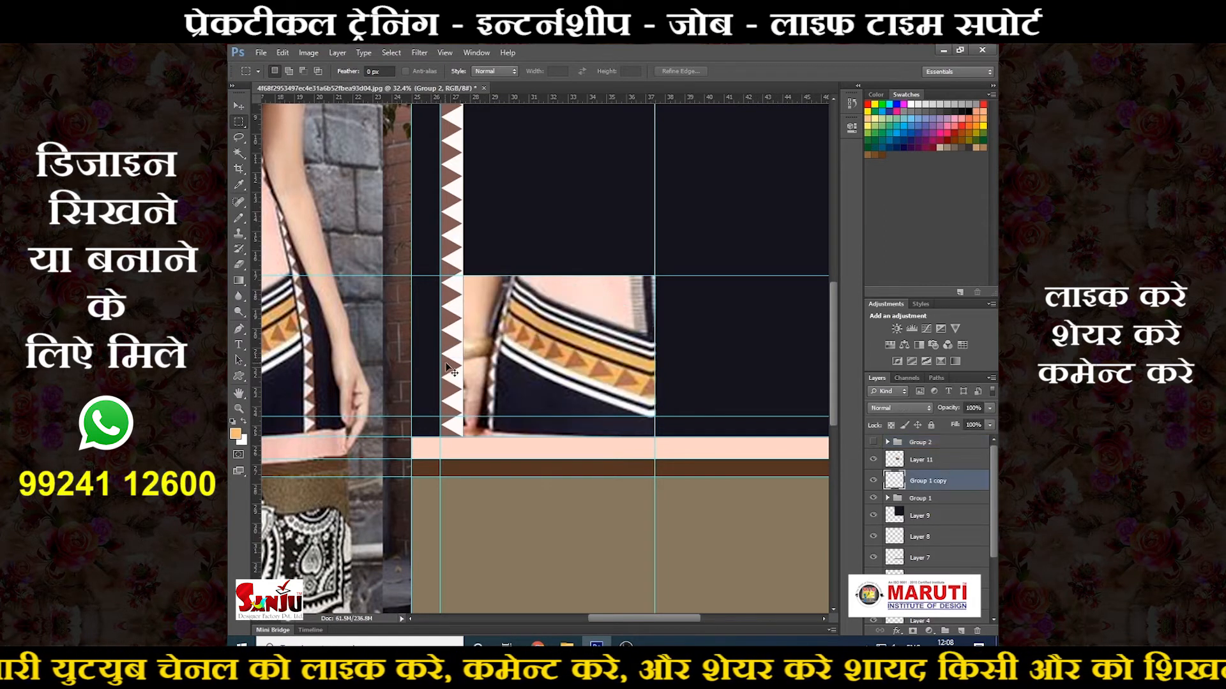
left_click(874, 480)
left_click(874, 480)
left_click_drag(930, 482, 929, 440)
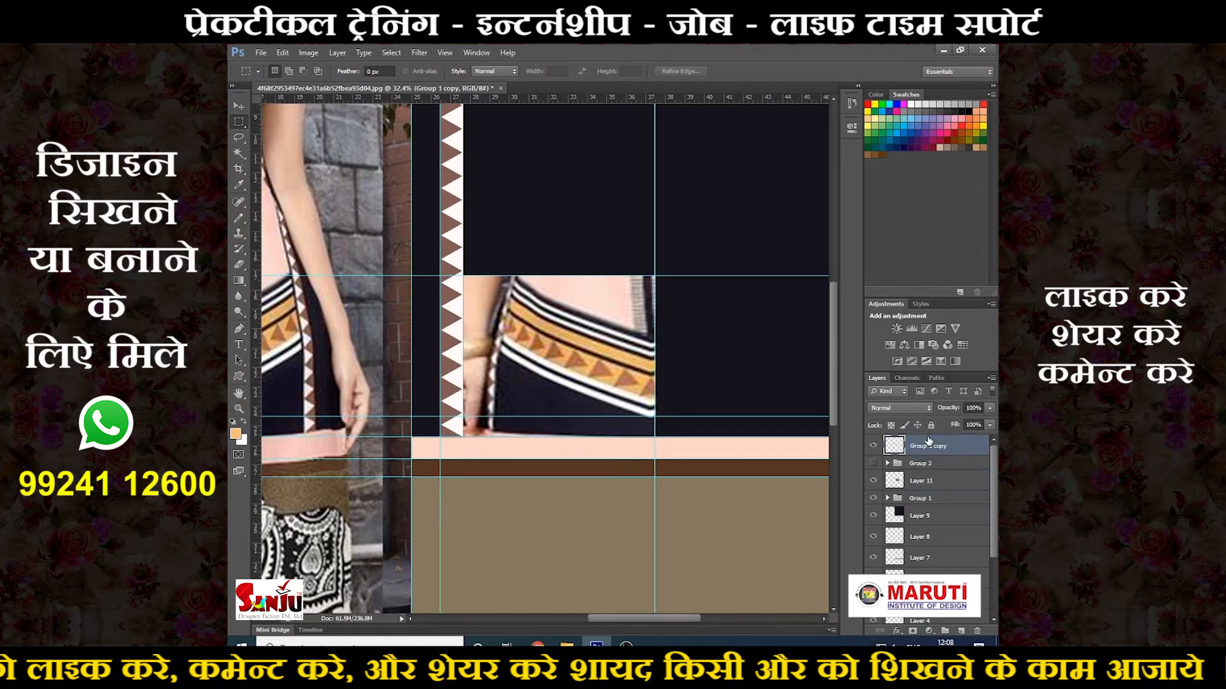
left_click(874, 464)
left_click_drag(635, 358, 661, 343)
scroll(651, 339, "down", 2)
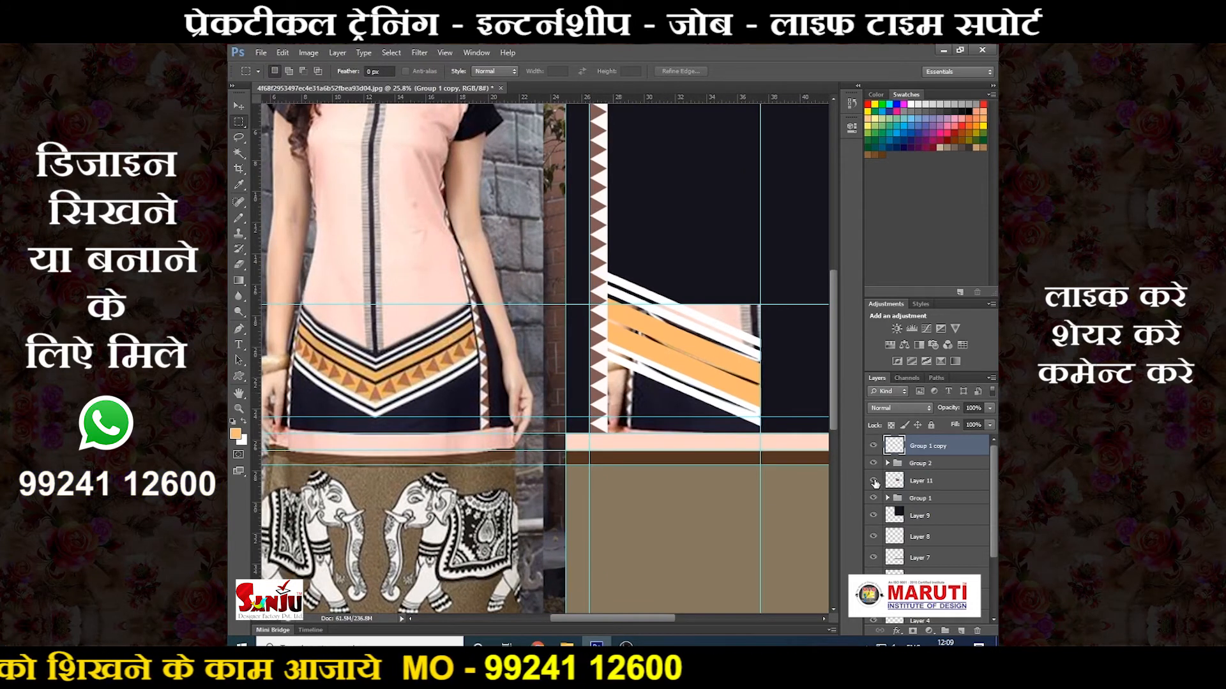
Step: Check the striped band against the dark panel and leave the chevron photo, Layer 11, hidden
left_click(874, 482)
left_click(874, 480)
left_click(874, 481)
left_click(874, 480)
left_click(874, 480)
left_click(874, 481)
left_click(874, 481)
left_click(874, 480)
left_click(874, 480)
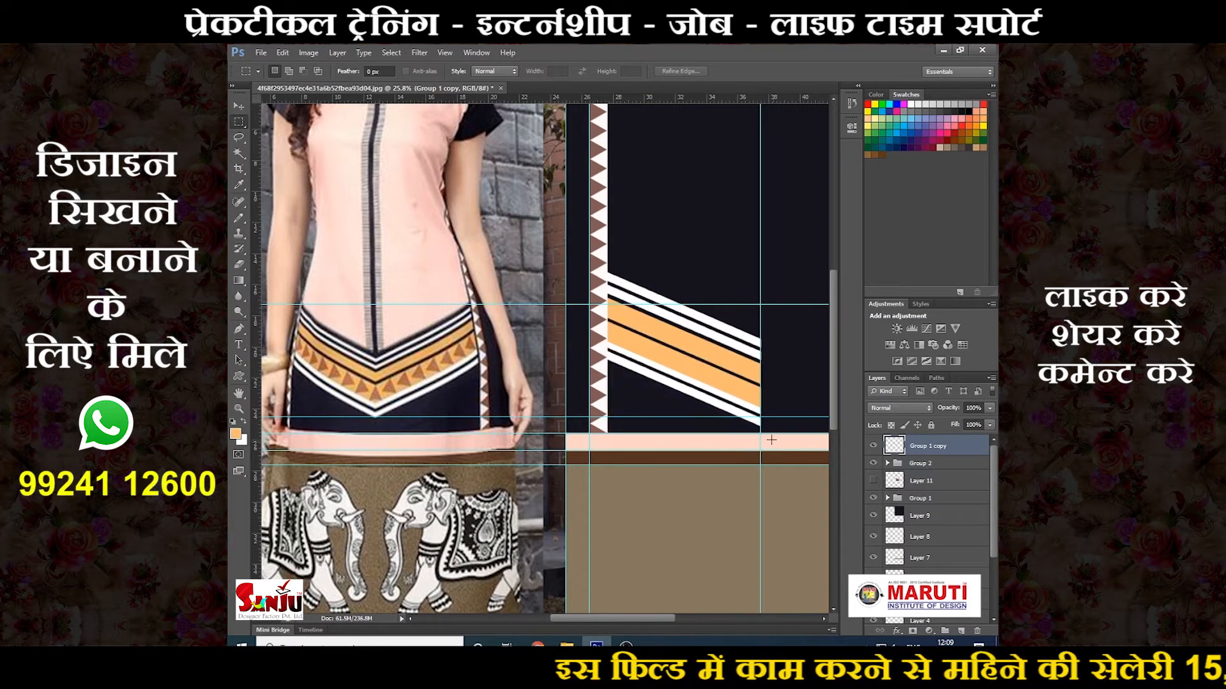
scroll(771, 440, "down", 5)
scroll(408, 386, "up", 4)
left_click_drag(452, 352, 469, 387)
key("p")
scroll(808, 422, "up", 1)
left_click_drag(770, 345, 768, 392)
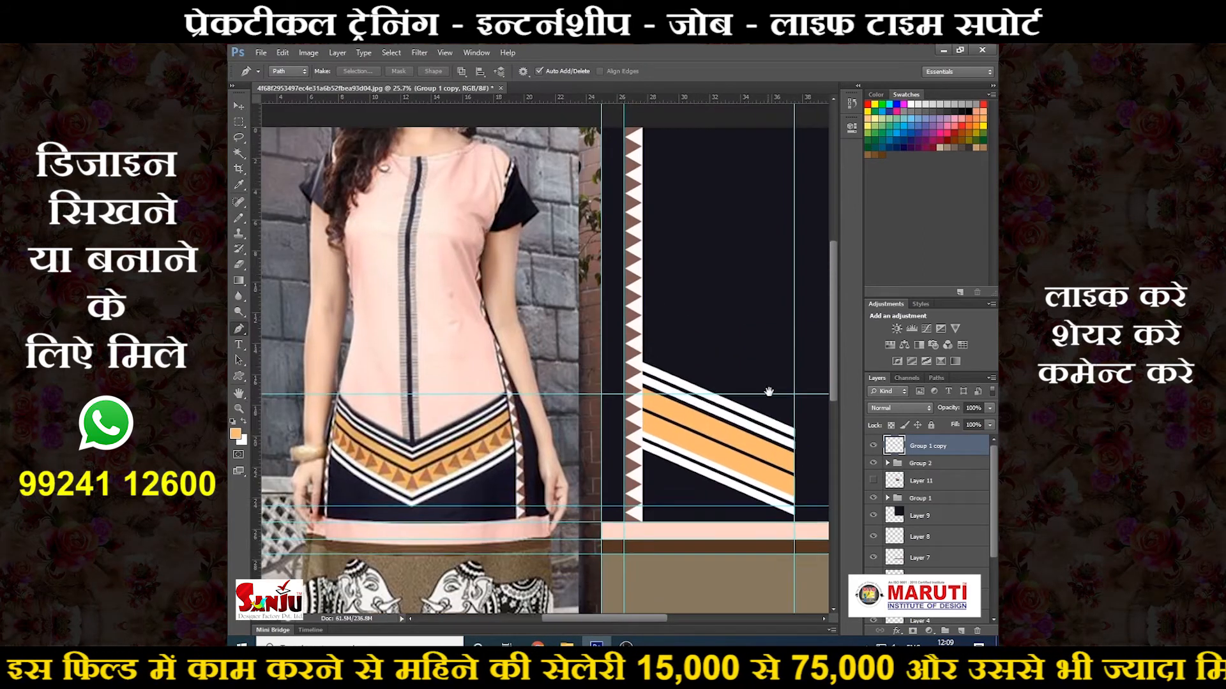
scroll(763, 395, "up", 4)
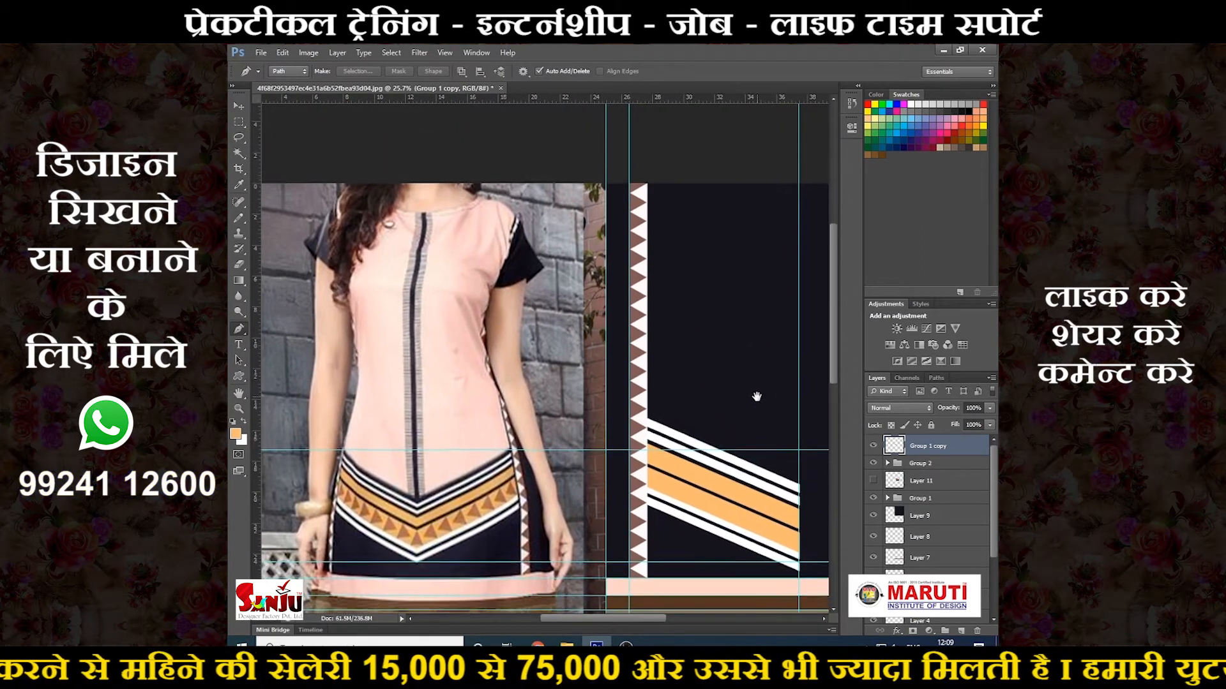
scroll(756, 396, "down", 3)
scroll(725, 440, "down", 1)
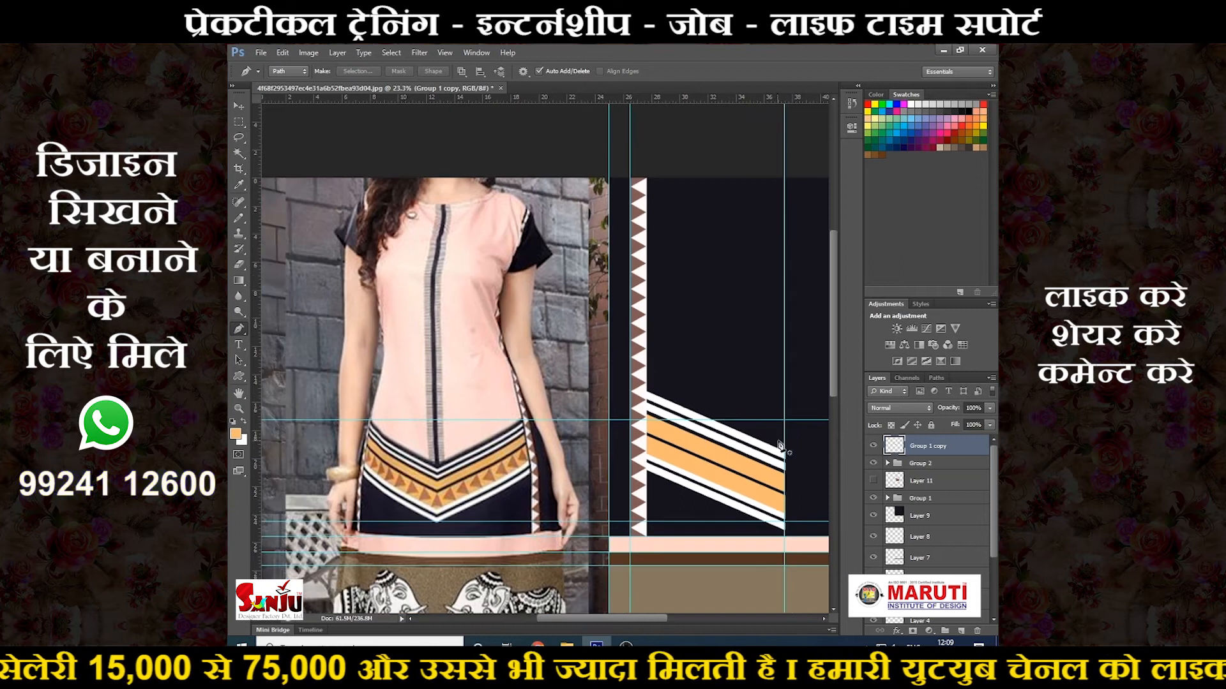
scroll(787, 449, "up", 1)
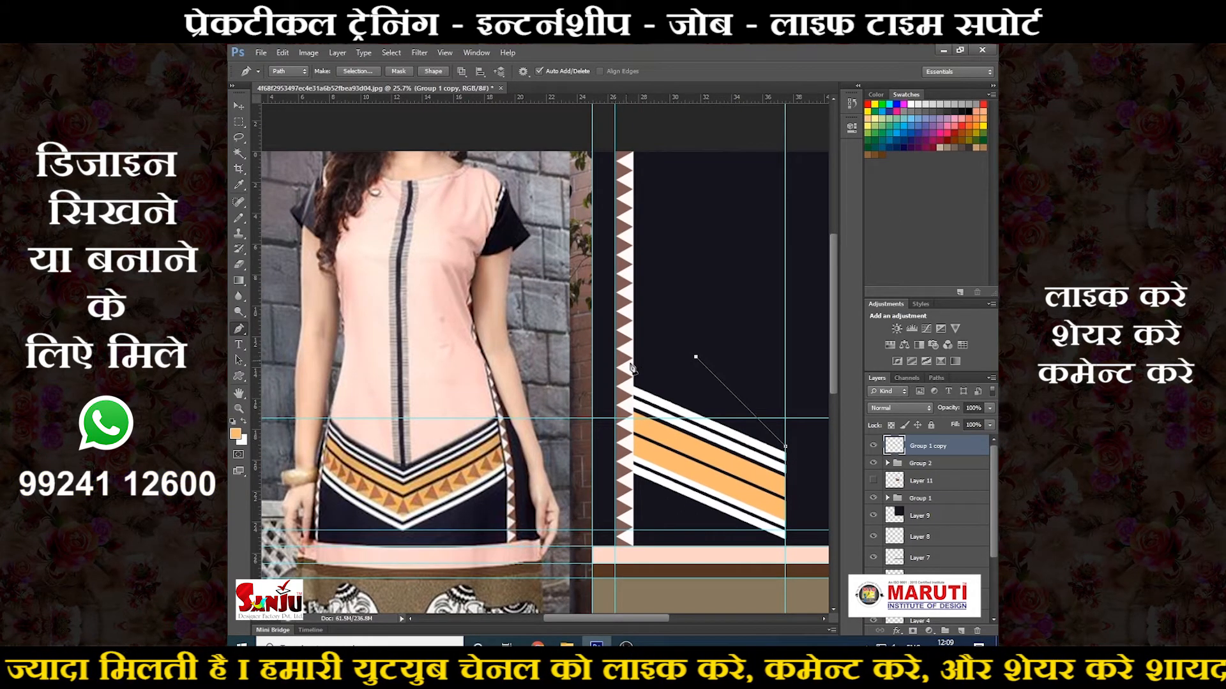
scroll(621, 355, "down", 4)
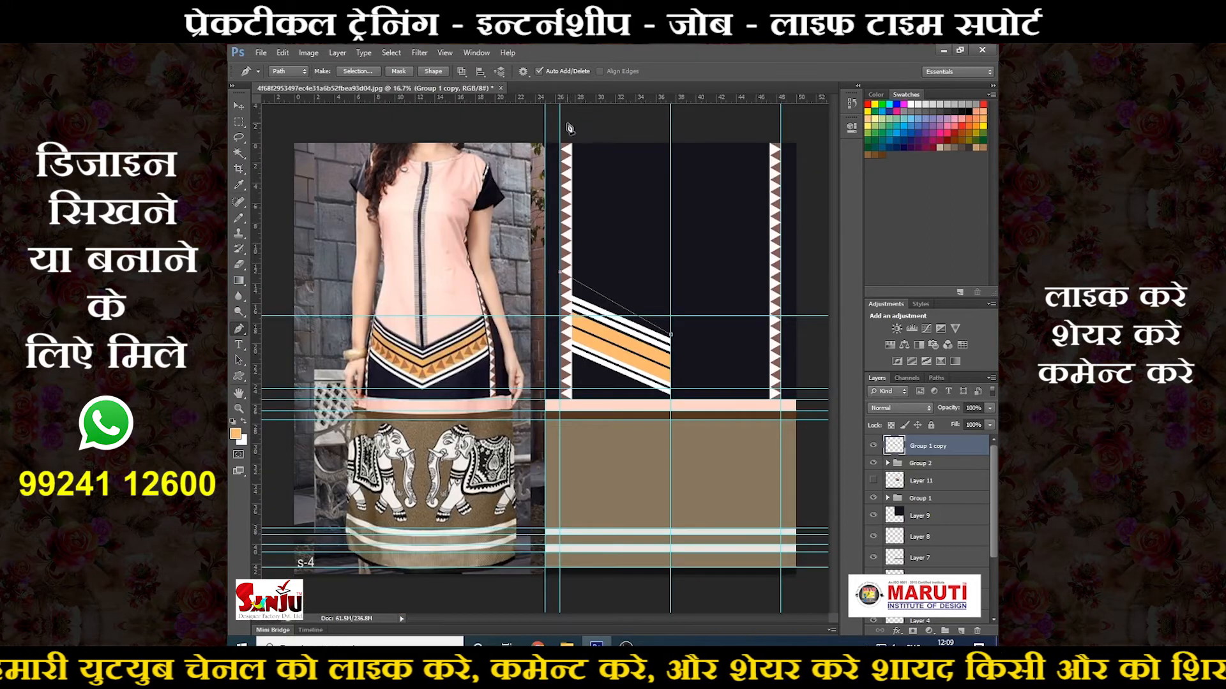
key("Delete")
key("Delete")
Step: Select the uppermost white stripe's layer, Layer 12 copy 3, inside Group 2 and check it by toggling its visibility
scroll(685, 333, "up", 2)
left_click_drag(676, 312, 672, 343)
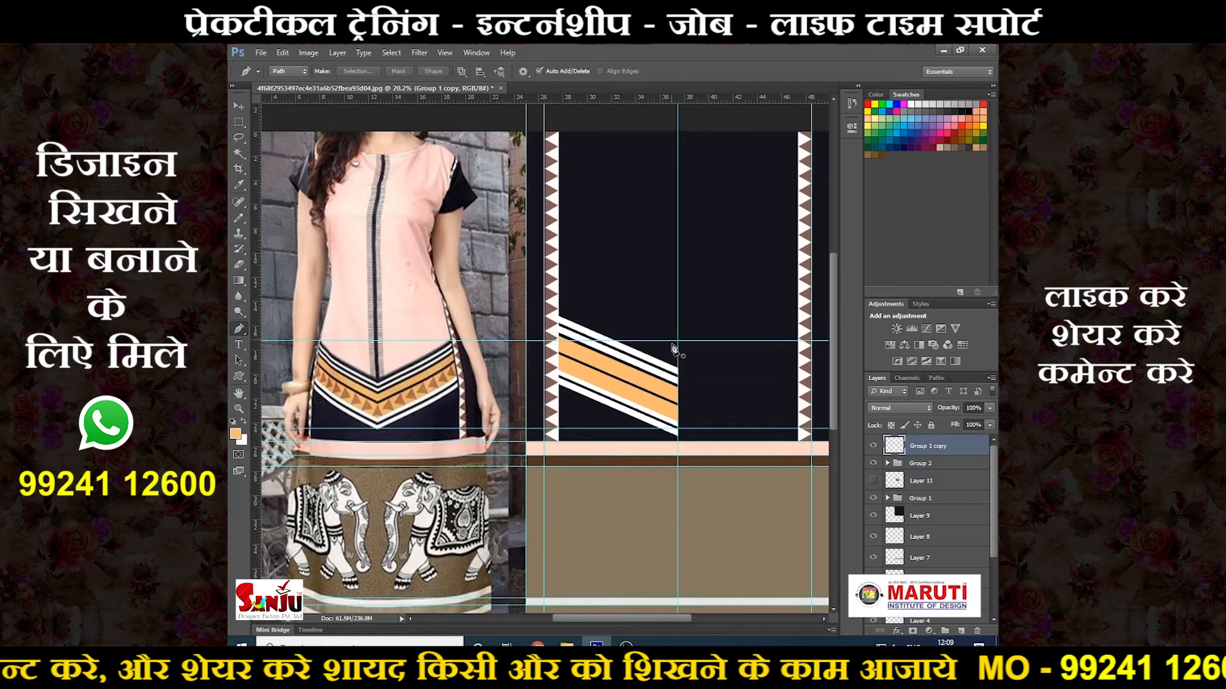
right_click(646, 356, "ctrl")
left_click(661, 361)
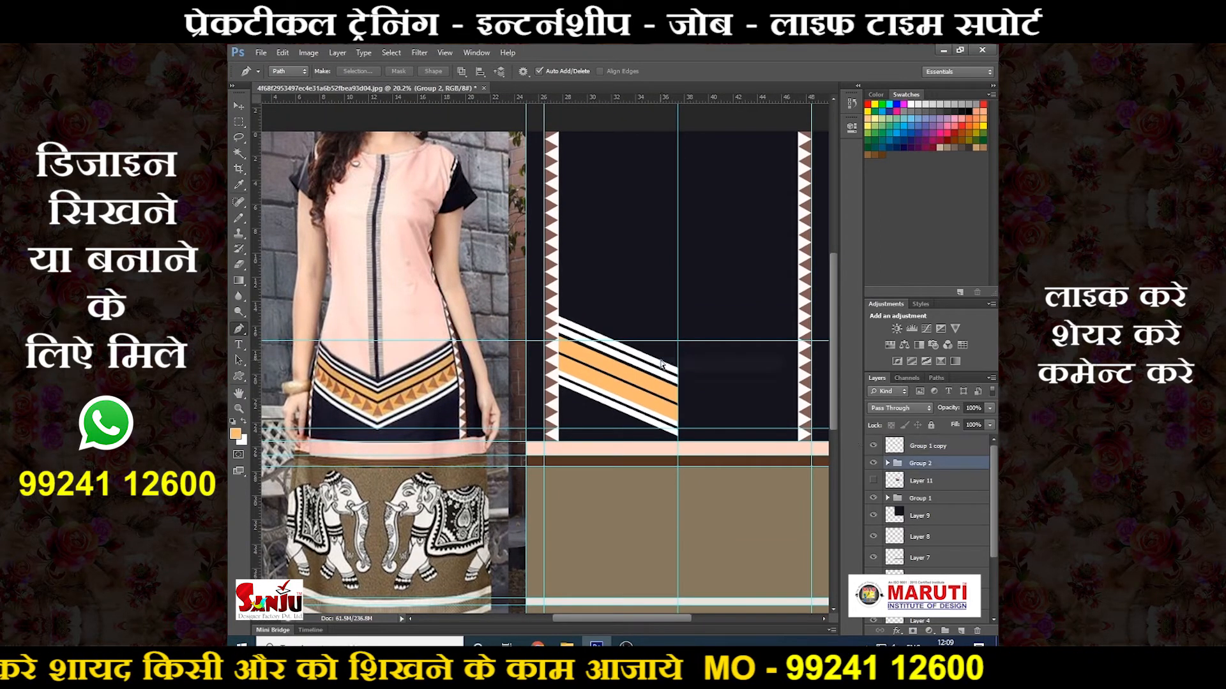
left_click(887, 463)
left_click(875, 482)
left_click(875, 482)
right_click(662, 366, "ctrl")
left_click(700, 385)
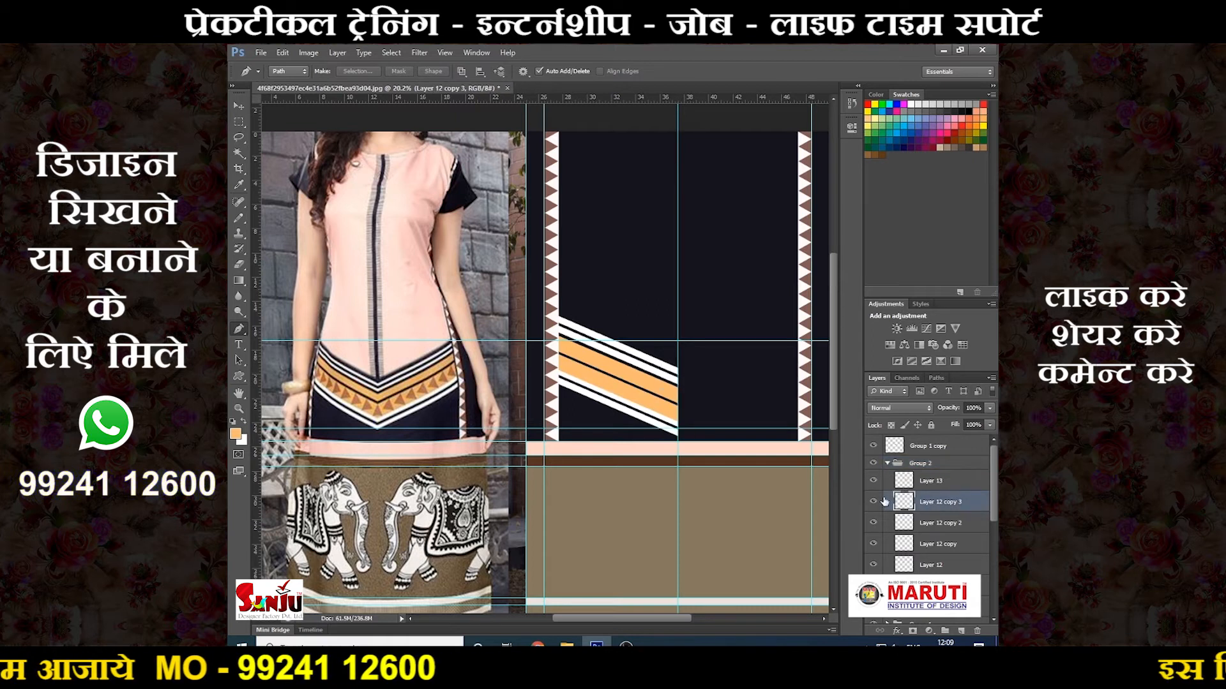
left_click(874, 501)
left_click(874, 502)
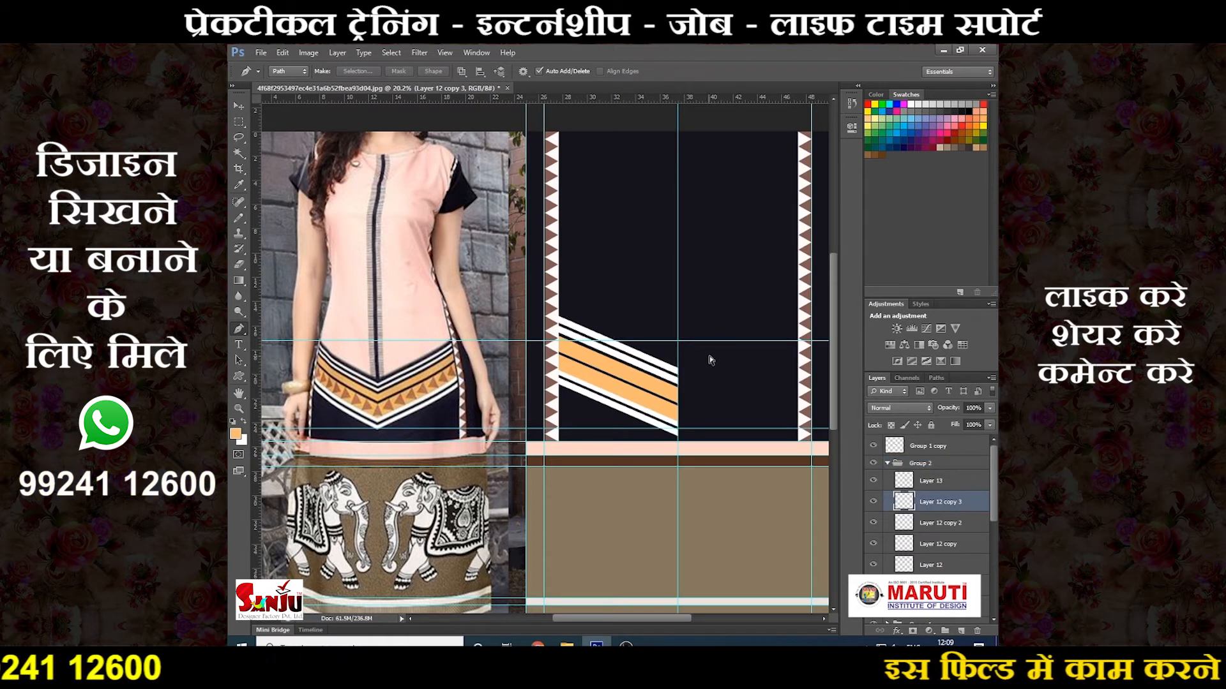
Step: Outline the panel above the striped band with the Pen tool, from border to centre guide, and load it as a selection
scroll(682, 372, "up", 1)
scroll(677, 369, "down", 1)
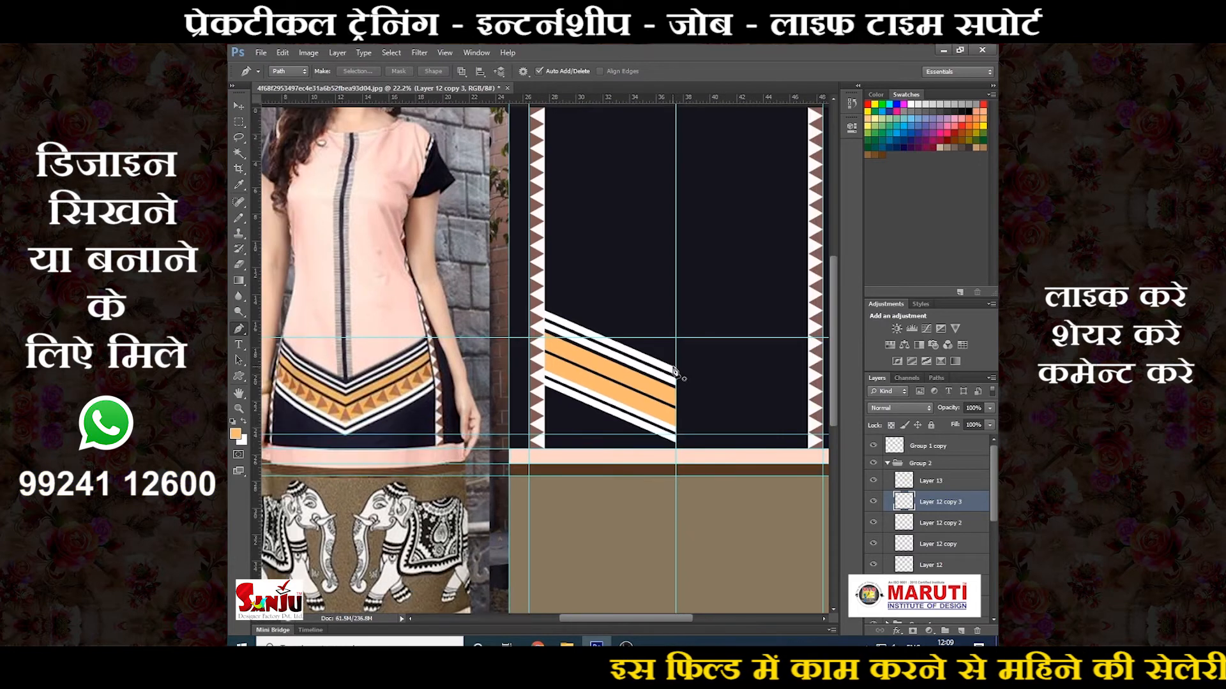
left_click(676, 363)
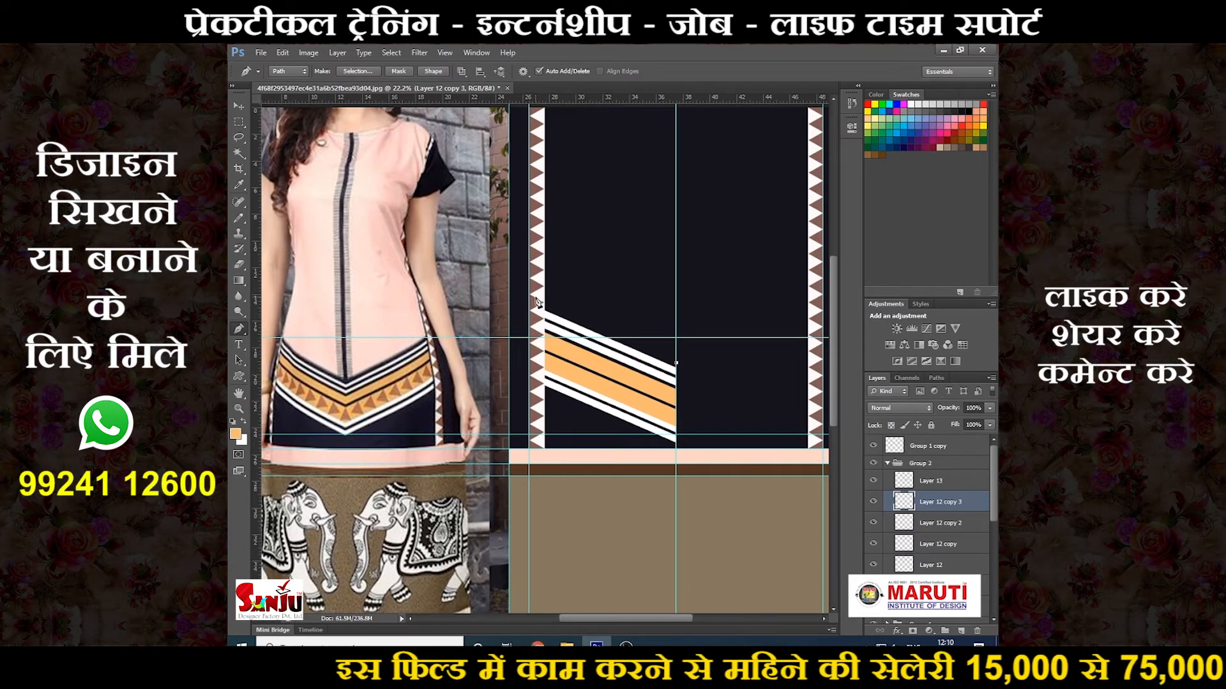
scroll(535, 298, "down", 4)
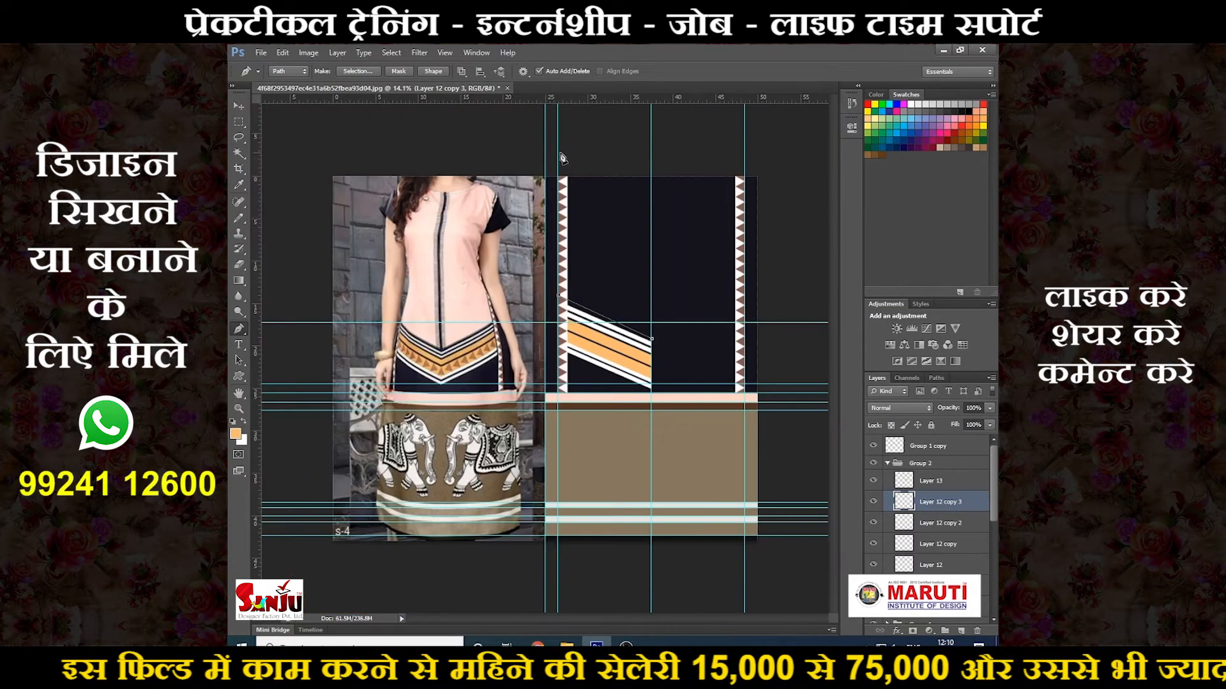
left_click(657, 343)
key("ctrl+Return")
Step: Fill the selected panel above the striped band on a new layer with the light pink sampled from the horizontal band
scroll(678, 361, "up", 1)
key("i")
left_click(692, 408)
key("ctrl+shift+n")
key("Return")
key("alt+BackSpace")
scroll(632, 313, "up", 4)
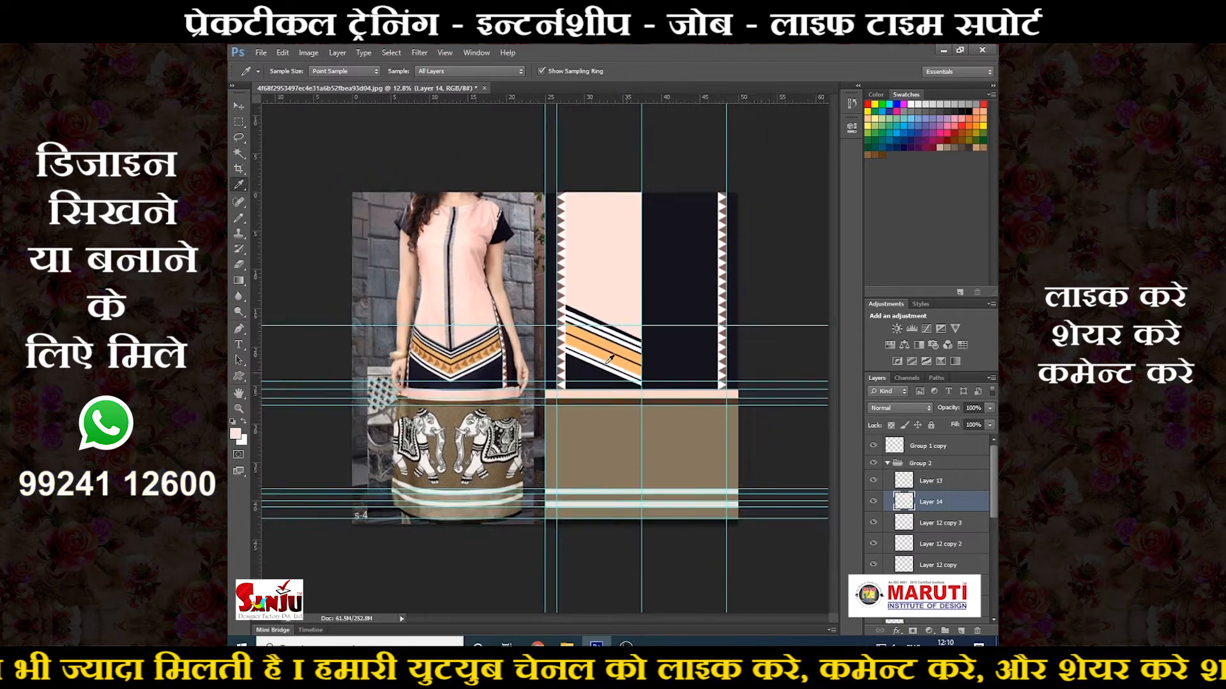
scroll(632, 313, "up", 8)
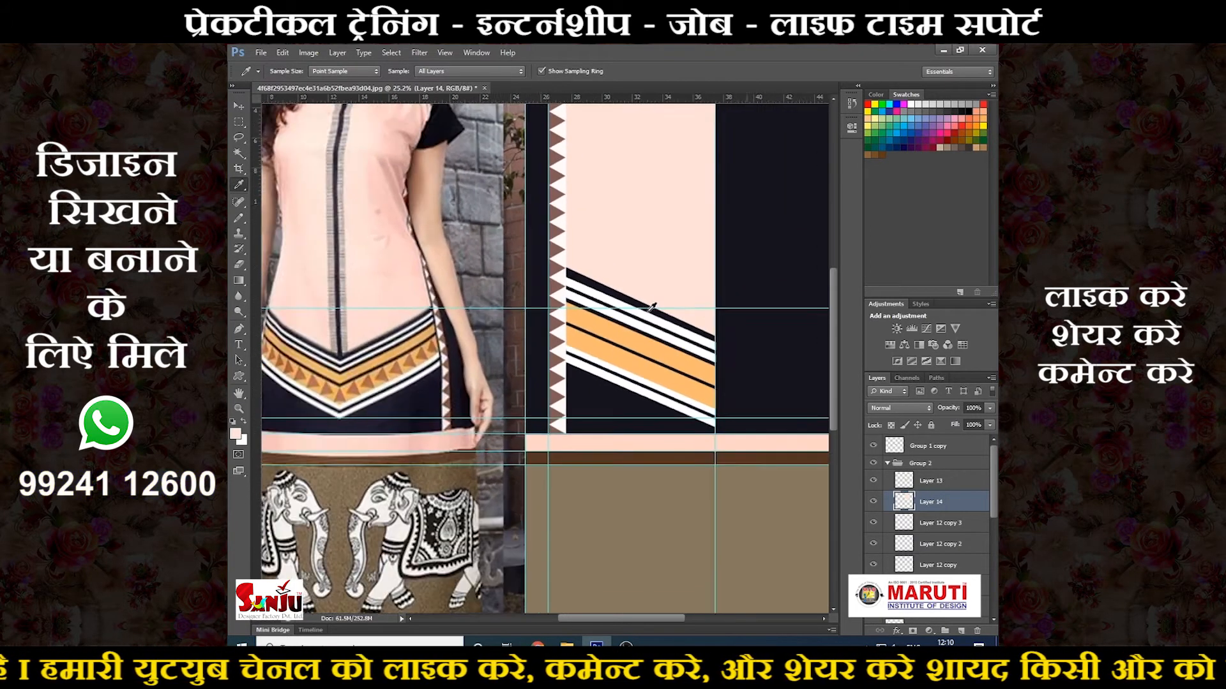
Step: Transform the pink panel on Layer 14, stretching its lower edge slightly down towards the uppermost white stripe
scroll(643, 320, "up", 1)
scroll(642, 320, "down", 5)
scroll(644, 338, "up", 1)
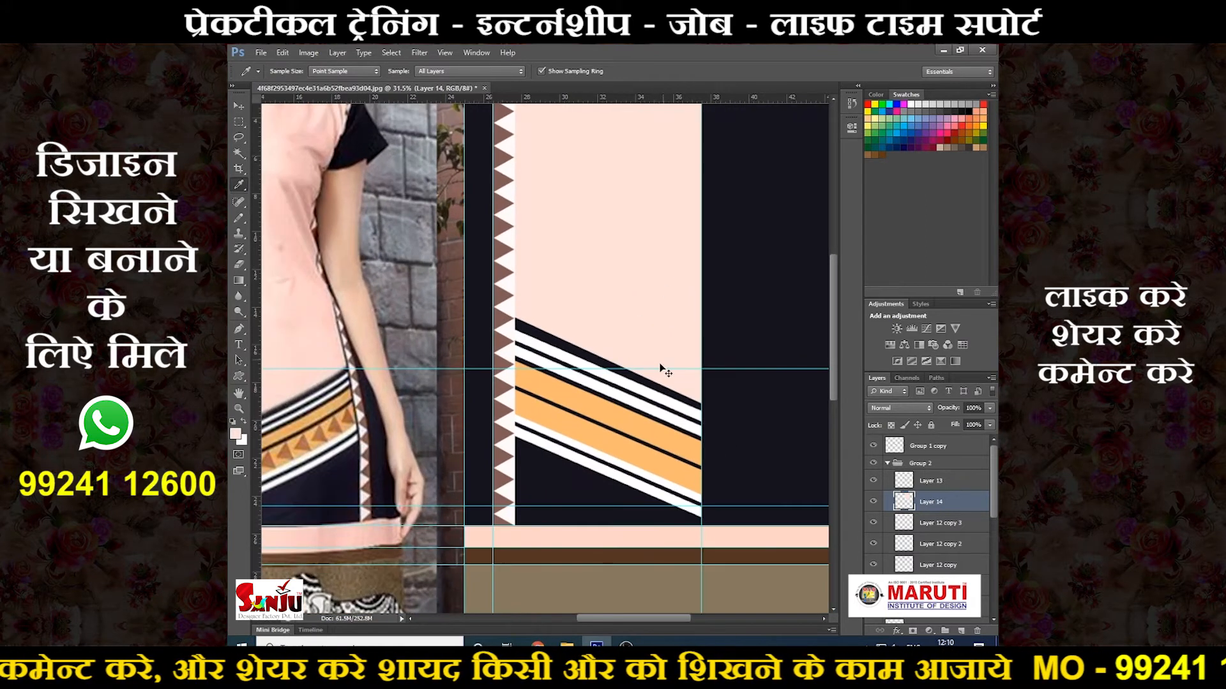
scroll(639, 319, "up", 1)
key("ctrl+t")
scroll(623, 334, "up", 3)
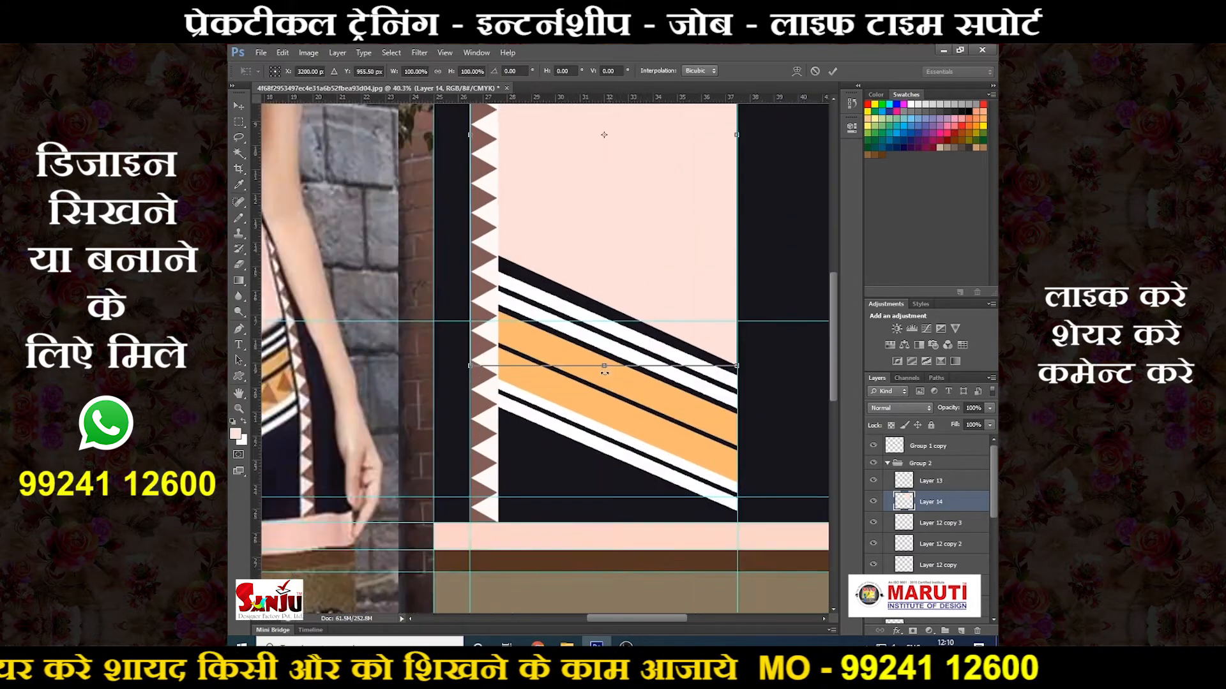
left_click_drag(608, 364, 607, 372)
scroll(608, 371, "down", 5)
scroll(734, 376, "up", 1)
scroll(716, 377, "down", 4)
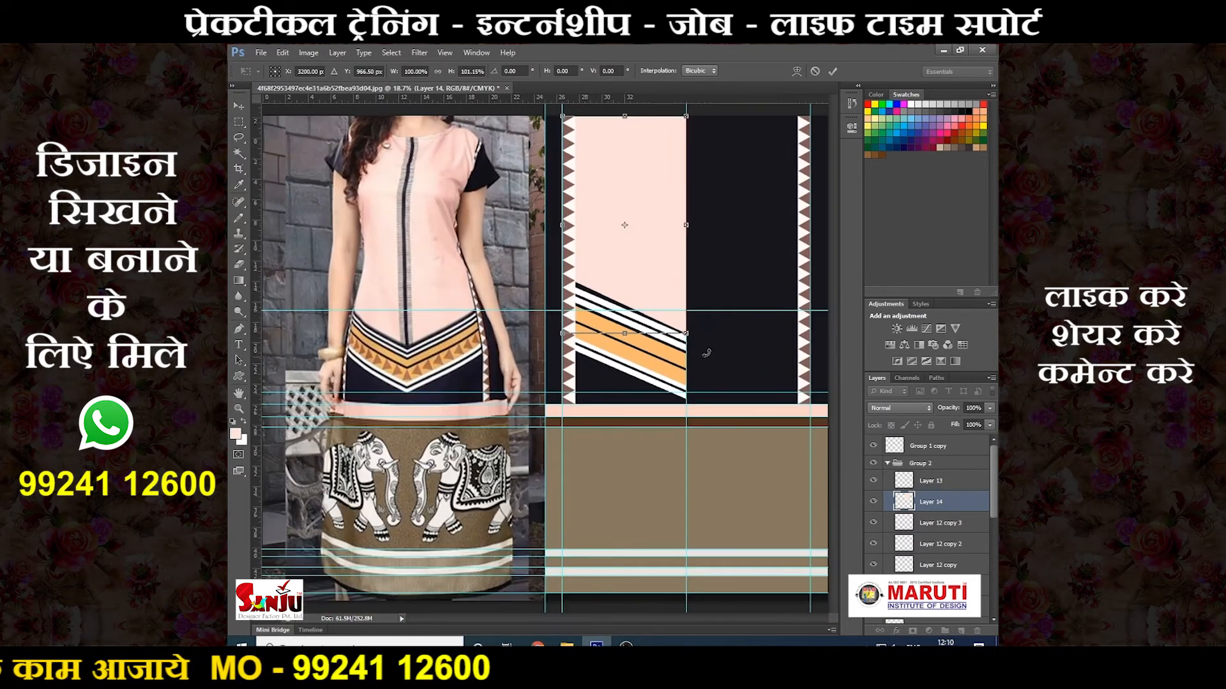
left_click_drag(686, 334, 689, 332)
key("Return")
Step: Hide the guides and skew the pink panel horizontally by about -0.94° to follow the slope of the stripes
scroll(689, 314, "down", 2)
scroll(686, 305, "up", 7)
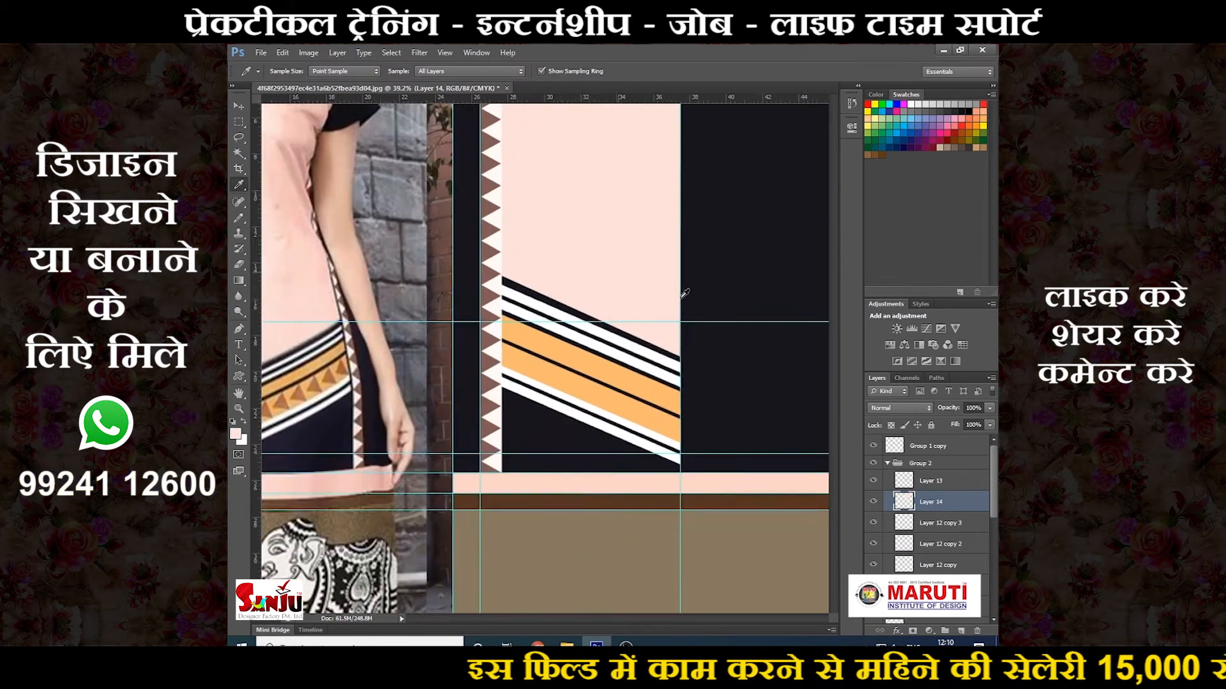
key("ctrl+h")
scroll(667, 300, "down", 3)
scroll(651, 297, "up", 1)
scroll(643, 294, "down", 1)
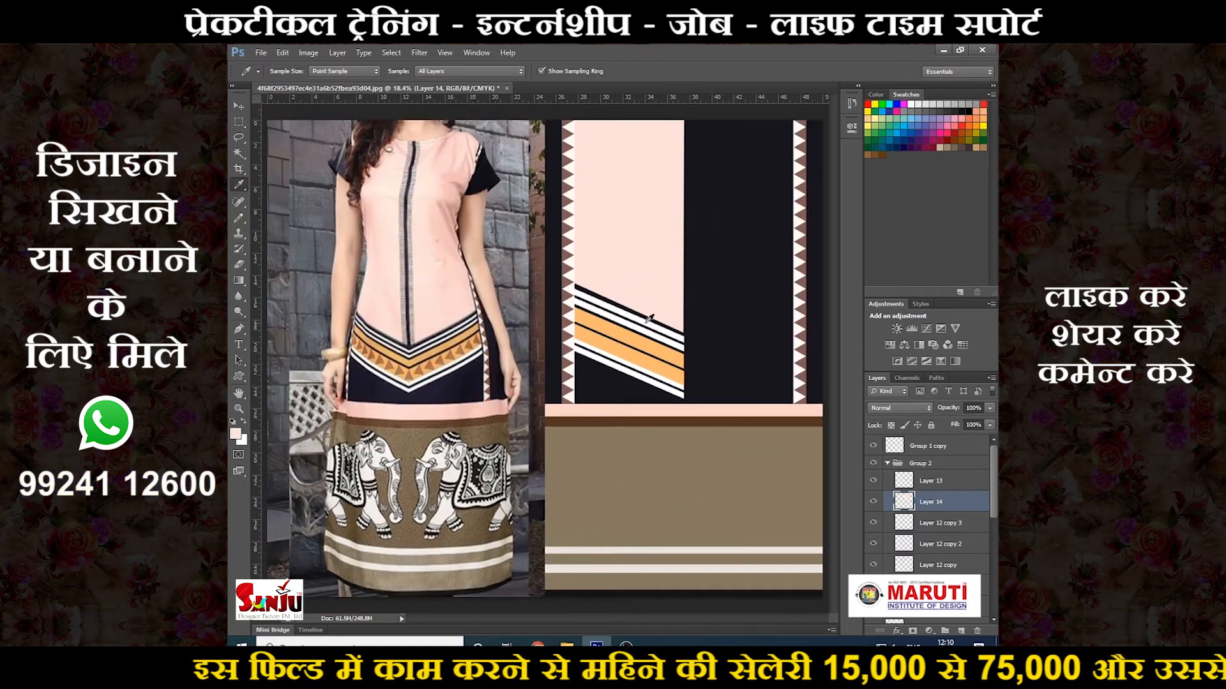
key("ctrl+t")
scroll(643, 293, "up", 4)
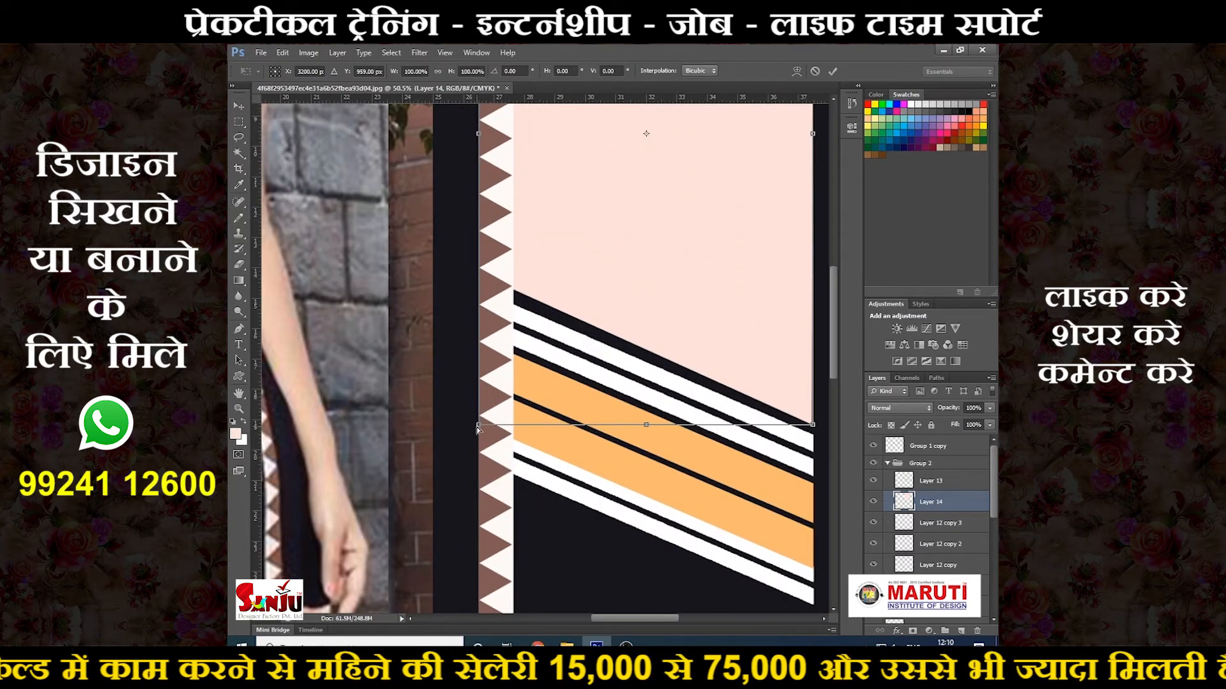
scroll(520, 402, "down", 3)
key("Return")
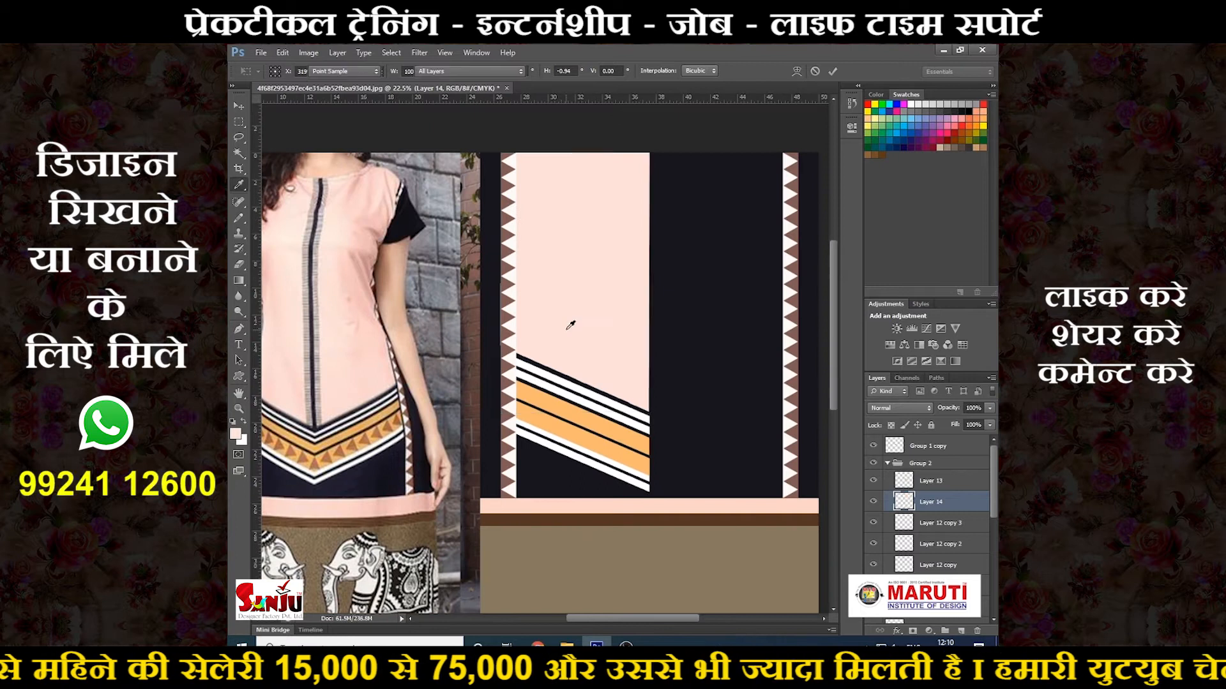
Step: Show the guides again and sample the brown of the chevron triangles in the kurti photo as the foreground colour
scroll(570, 325, "down", 2)
scroll(625, 322, "up", 1)
scroll(625, 321, "down", 1)
scroll(655, 317, "up", 2)
scroll(655, 317, "down", 1)
key("ctrl+;")
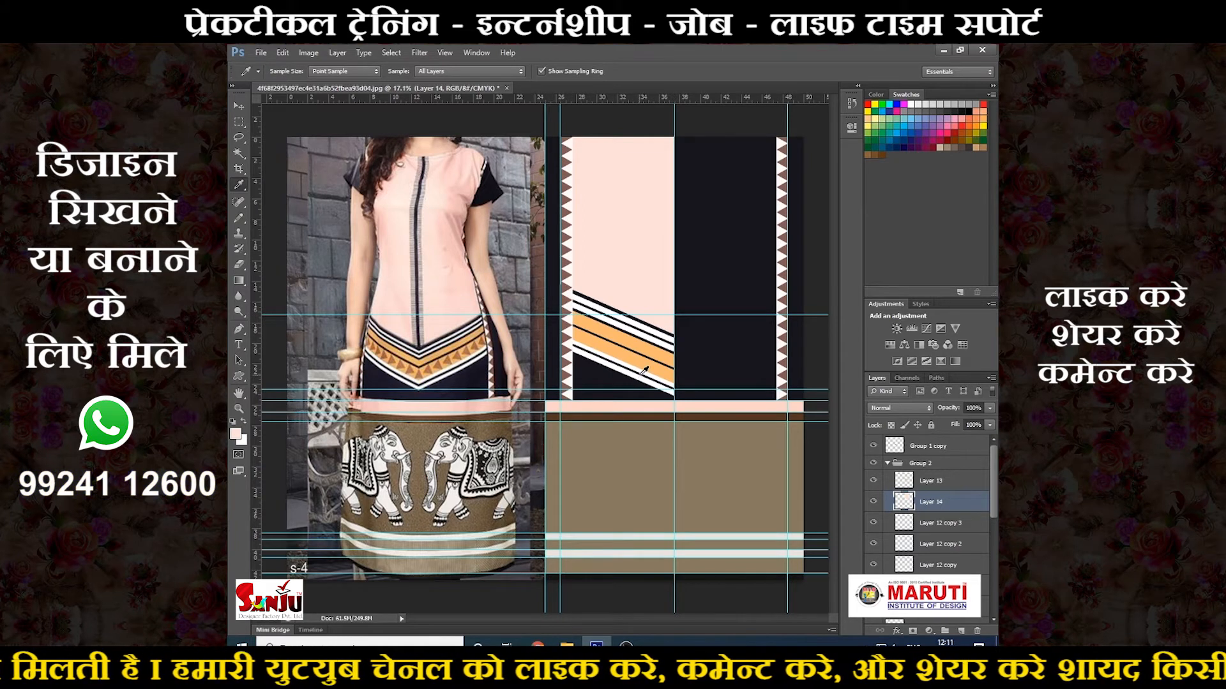
scroll(421, 364, "up", 2)
left_click(419, 359)
scroll(441, 364, "down", 1)
scroll(670, 367, "up", 2)
scroll(709, 389, "down", 2)
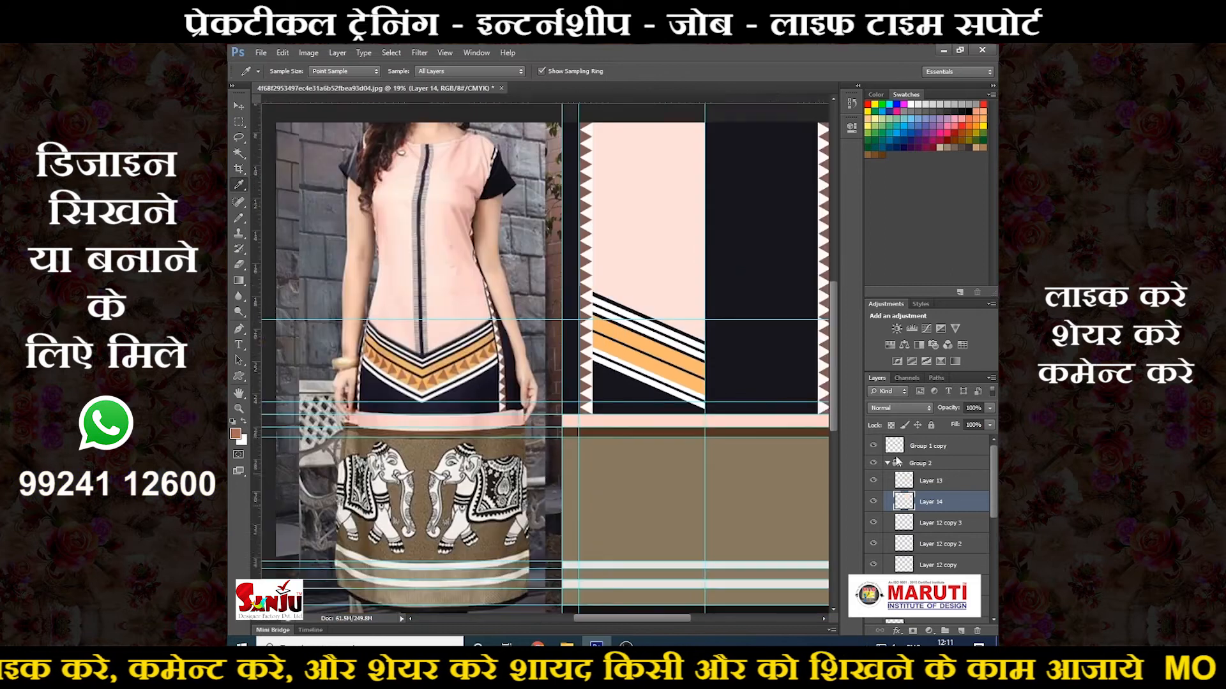
Step: Collapse Group 2, add a new layer above it and draw a small brown triangle on the lower orange band
left_click(887, 462)
left_click(920, 463)
scroll(664, 422, "up", 1)
key("ctrl+shift+n")
key("Return")
scroll(690, 396, "up", 2)
key("u")
left_click_drag(646, 350, 667, 373)
key("i")
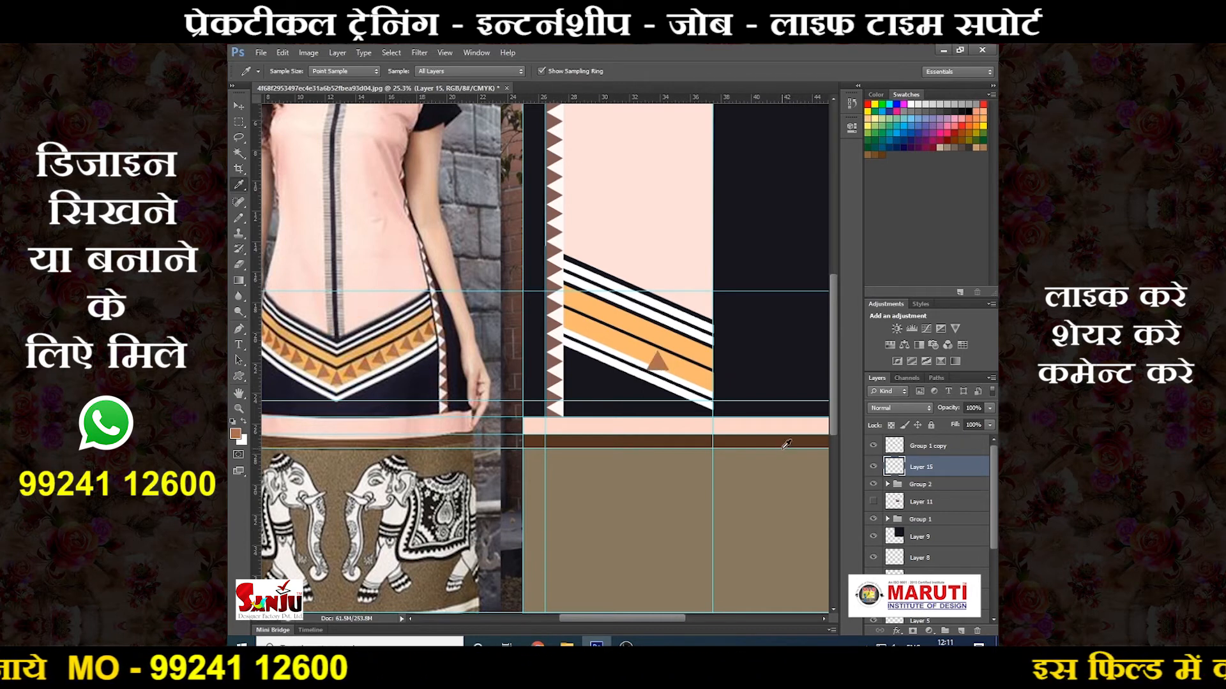
Step: Try rotating the brown triangle about -26° and placing it on the orange band at the centre guide, then undo it
key("ctrl+t")
left_click_drag(765, 402, 672, 368)
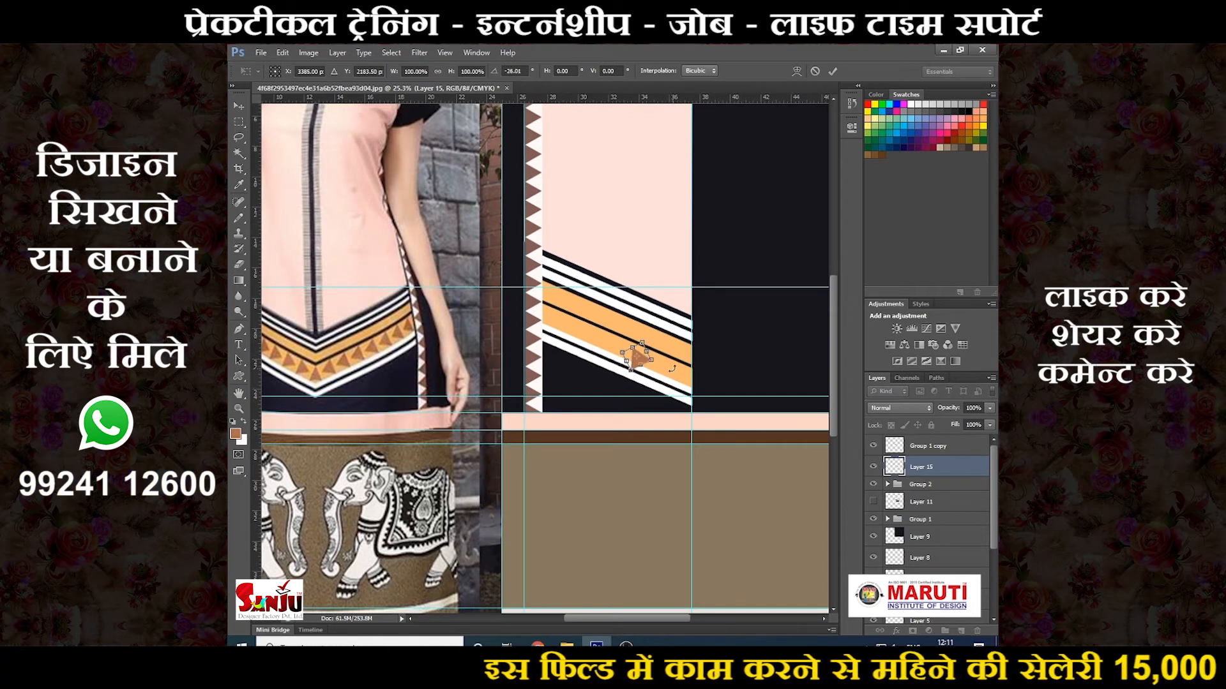
scroll(643, 355, "up", 3)
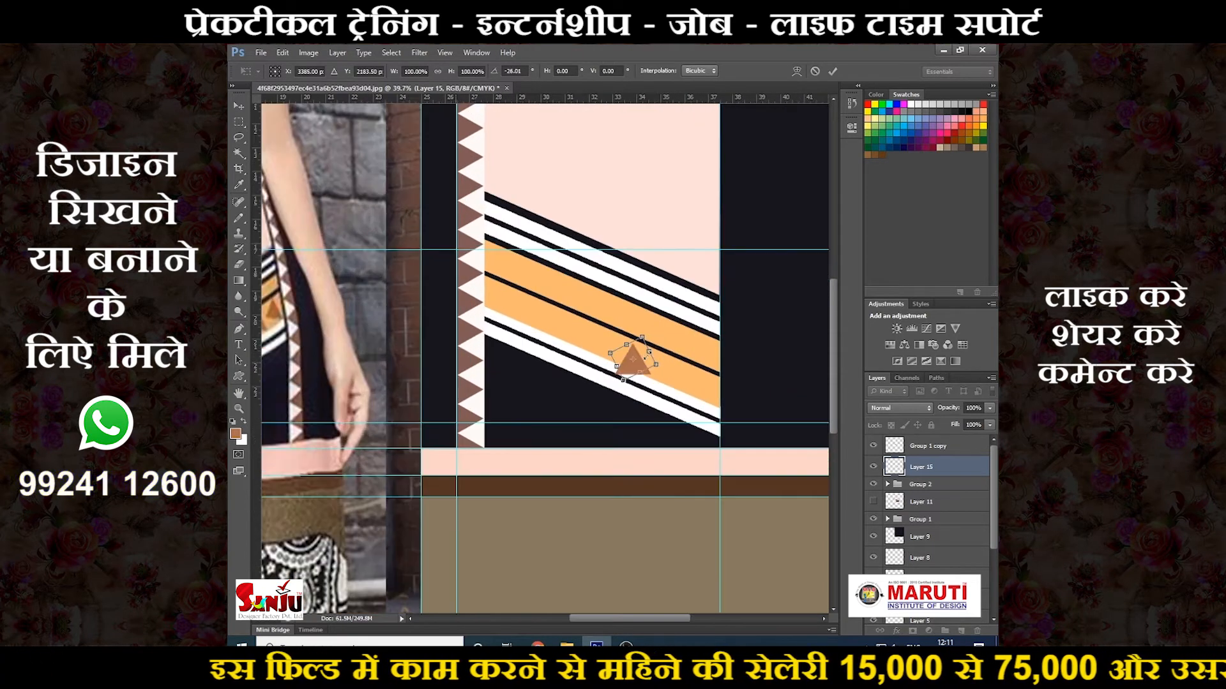
left_click_drag(648, 366, 707, 369)
scroll(706, 369, "down", 3)
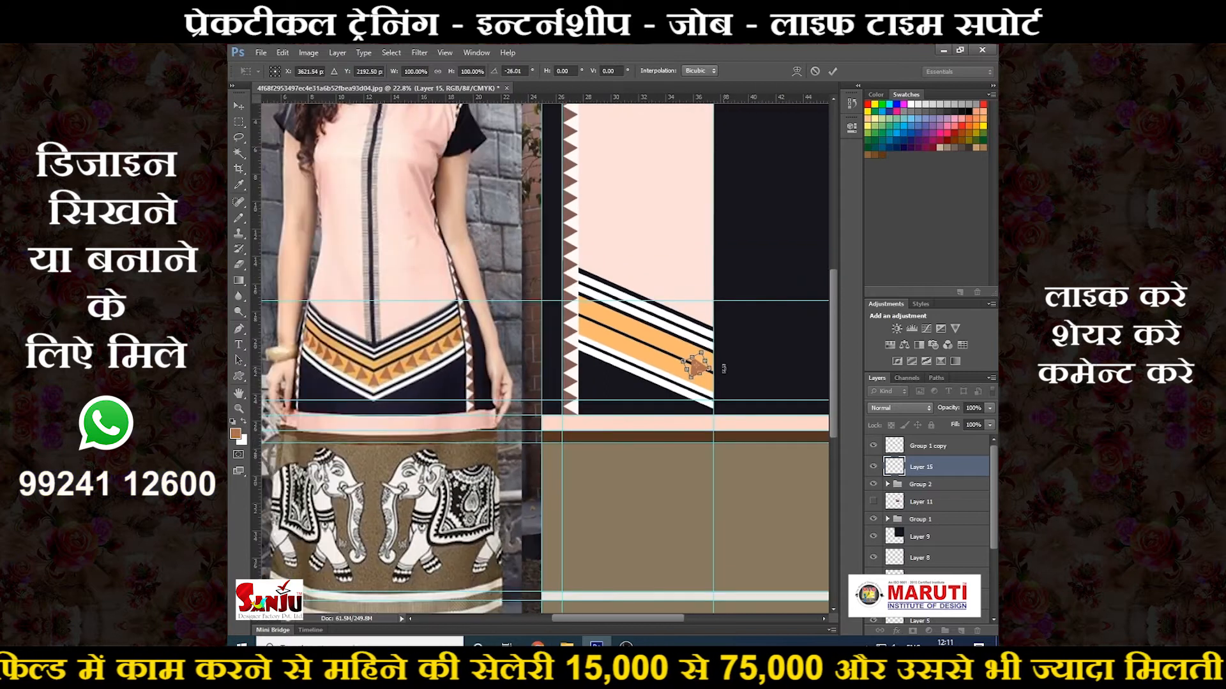
scroll(723, 368, "up", 1)
scroll(695, 367, "up", 3)
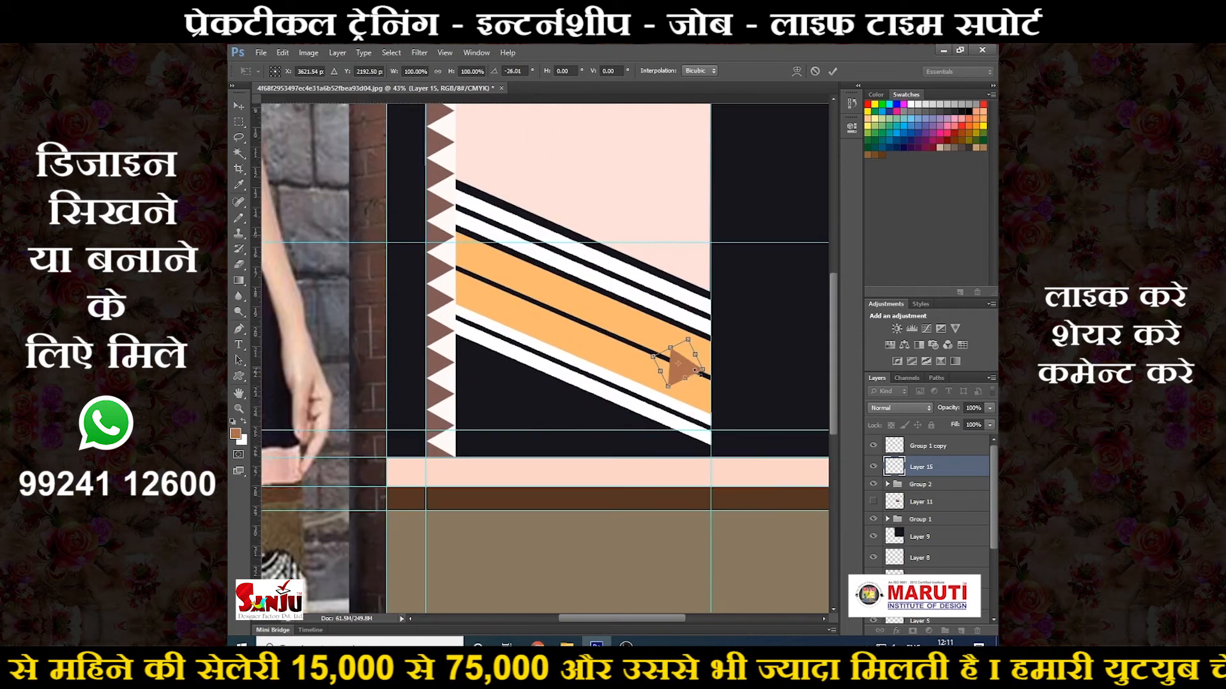
left_click_drag(695, 365, 720, 400)
key("Return")
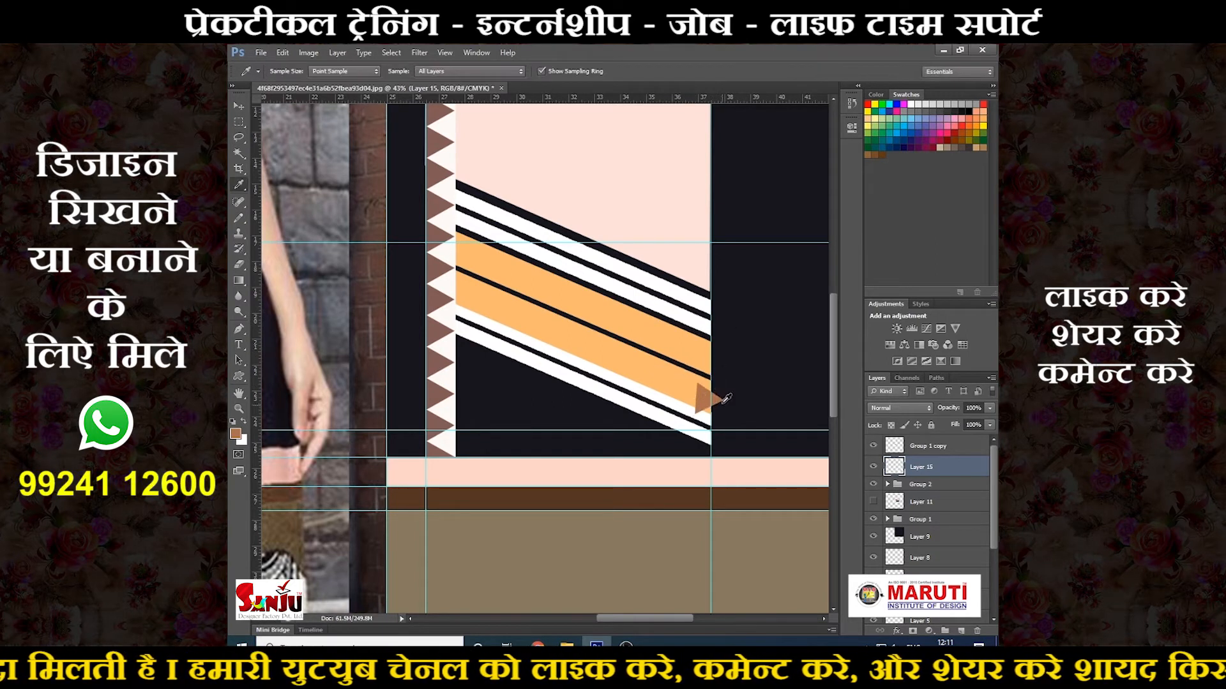
scroll(722, 400, "down", 2)
key("ctrl+z")
Step: Move the upright brown triangle onto the centre guide in the lower orange band and scale it to about 79%
key("ctrl+t")
scroll(620, 338, "up", 3)
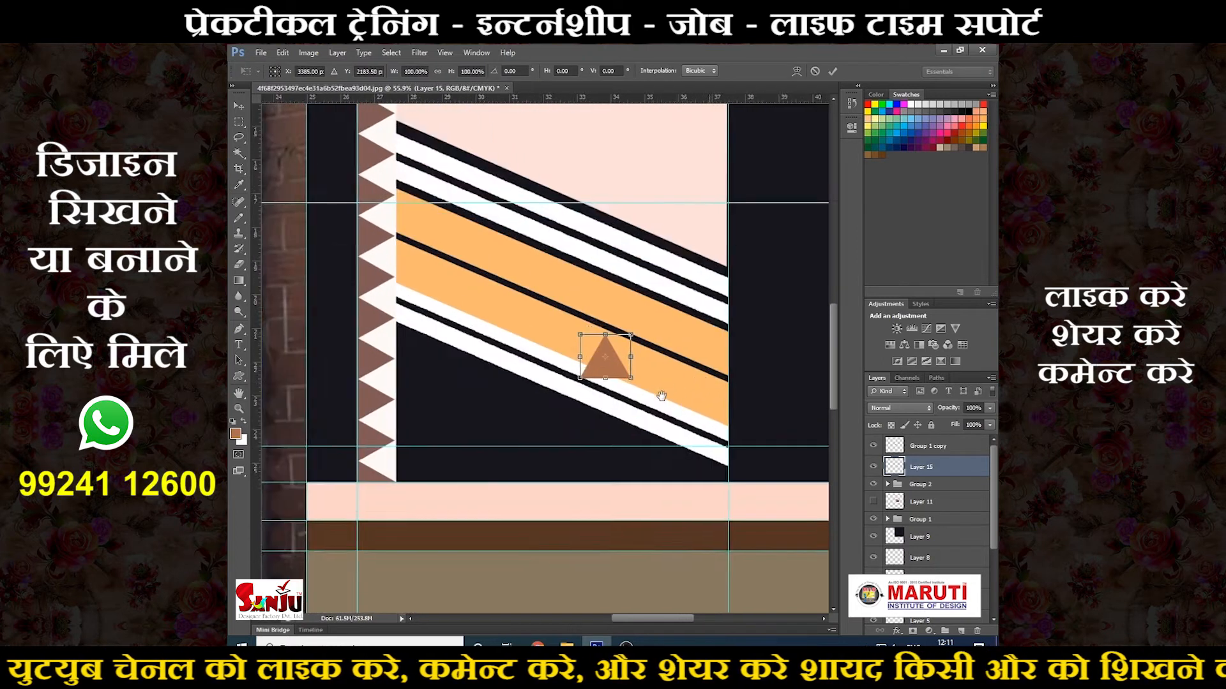
left_click_drag(691, 422, 697, 428)
scroll(696, 426, "down", 3)
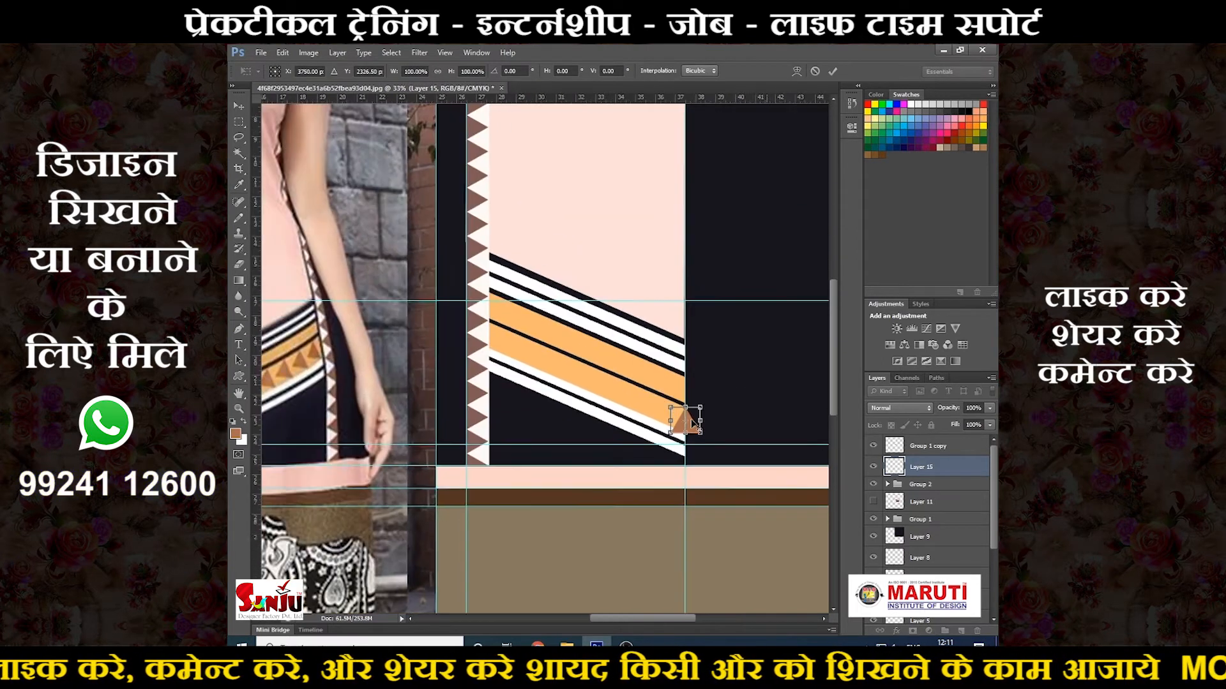
scroll(717, 418, "up", 6)
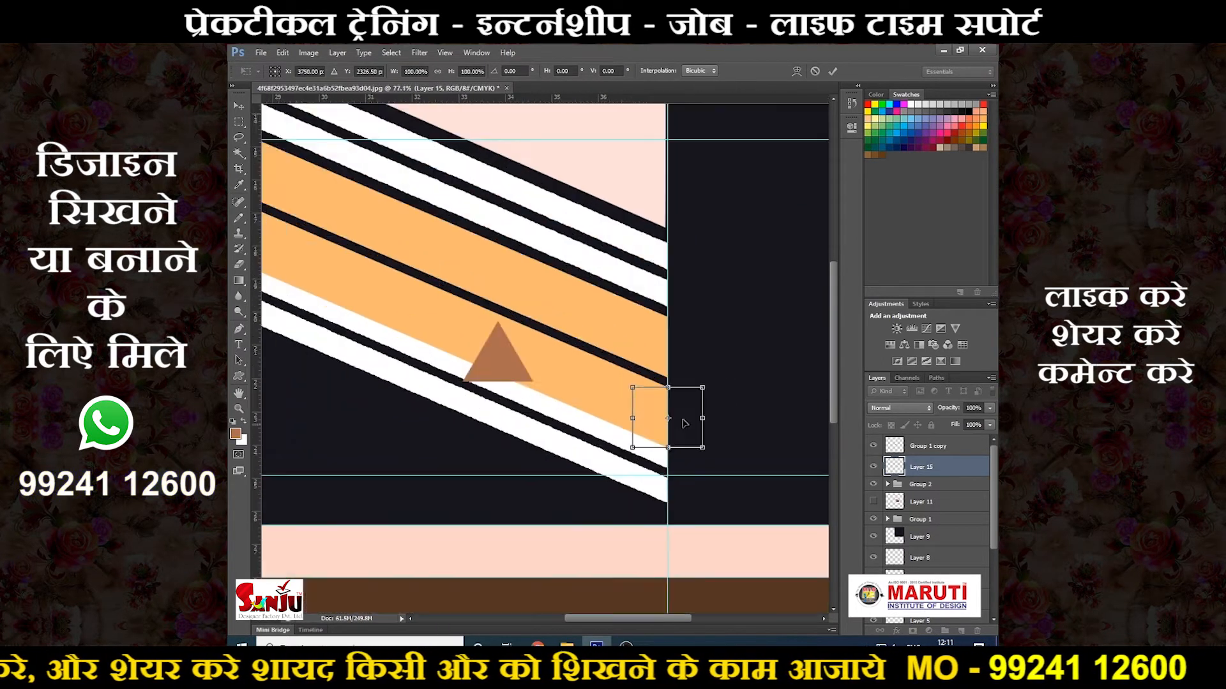
left_click_drag(717, 365, 706, 374)
left_click_drag(678, 448, 683, 430)
left_click_drag(710, 357, 703, 364)
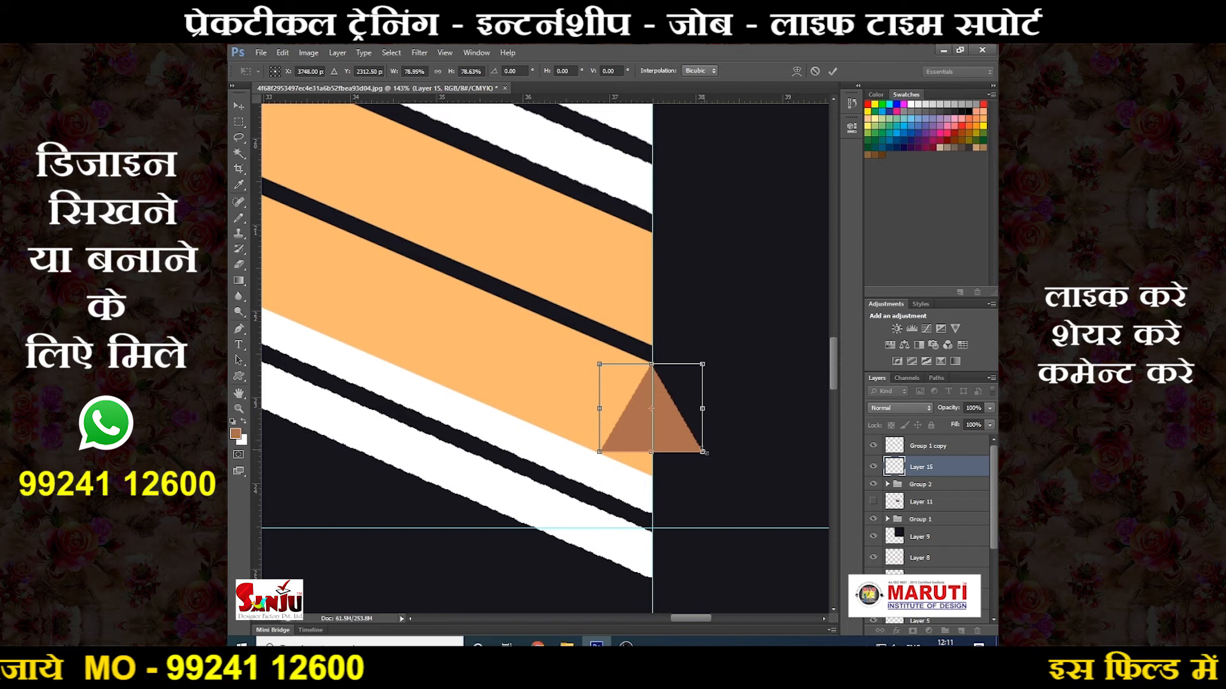
key("Return")
Step: Duplicate the brown triangle with Free Transform and place the copy just up the slope of the lower orange band
scroll(673, 432, "down", 3)
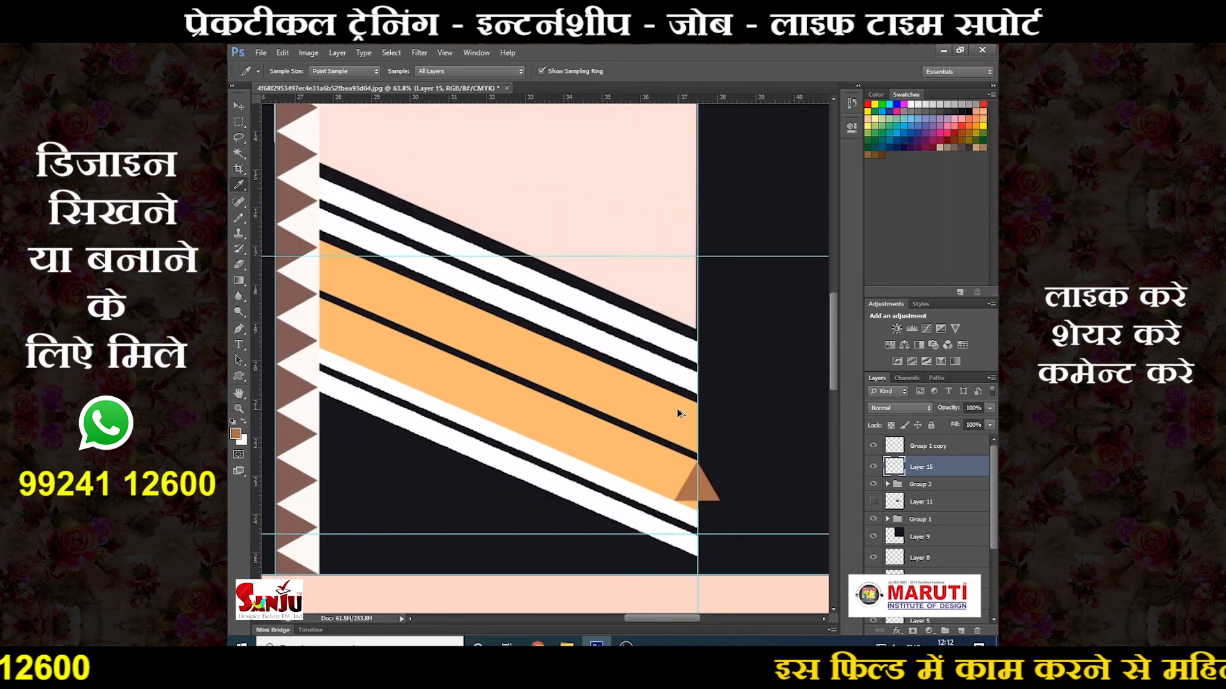
key("ctrl+t")
scroll(699, 492, "up", 3)
left_click_drag(702, 491, 627, 445)
scroll(627, 445, "up", 3)
key("Up")
key("Up")
key("Up")
key("Up")
key("Up")
key("Up")
key("Up")
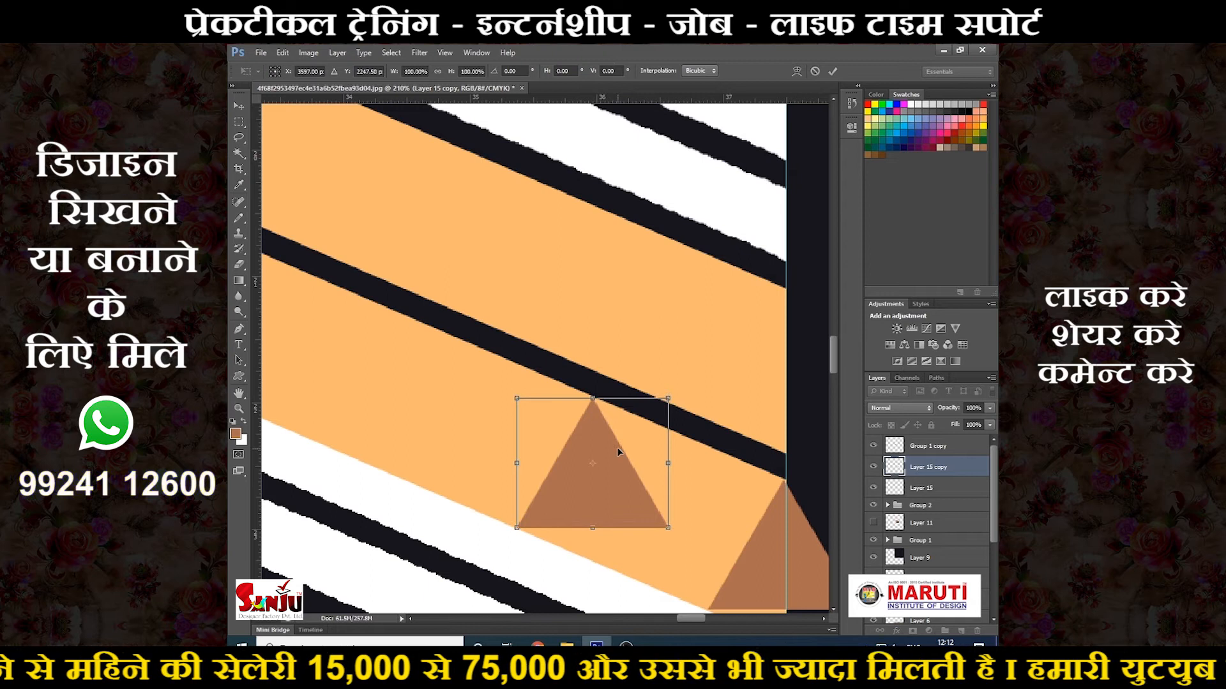
key("Return")
key("i")
scroll(632, 426, "down", 5)
scroll(632, 426, "down", 4)
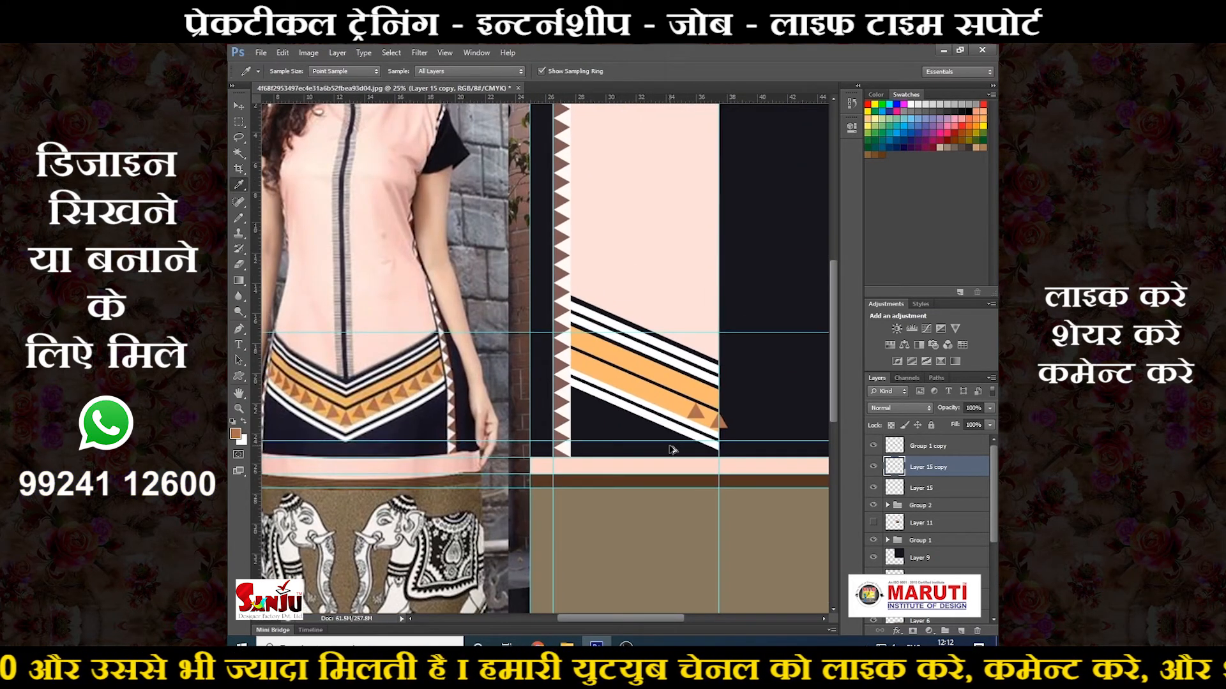
Step: Repeat the duplicating transform until the row of brown triangles reaches the side border, ending with Layer 15 copy 6
key("ctrl+alt+shift+t")
key("ctrl+alt+shift+t")
key("ctrl+alt+shift+t")
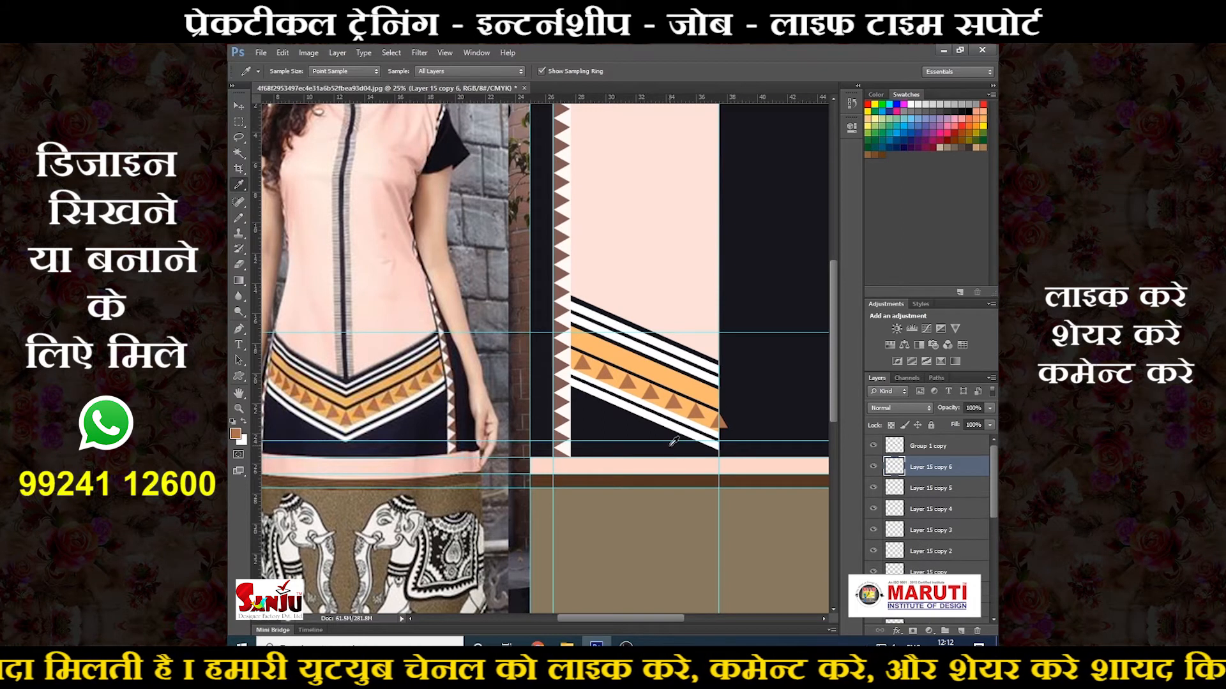
scroll(638, 427, "down", 2)
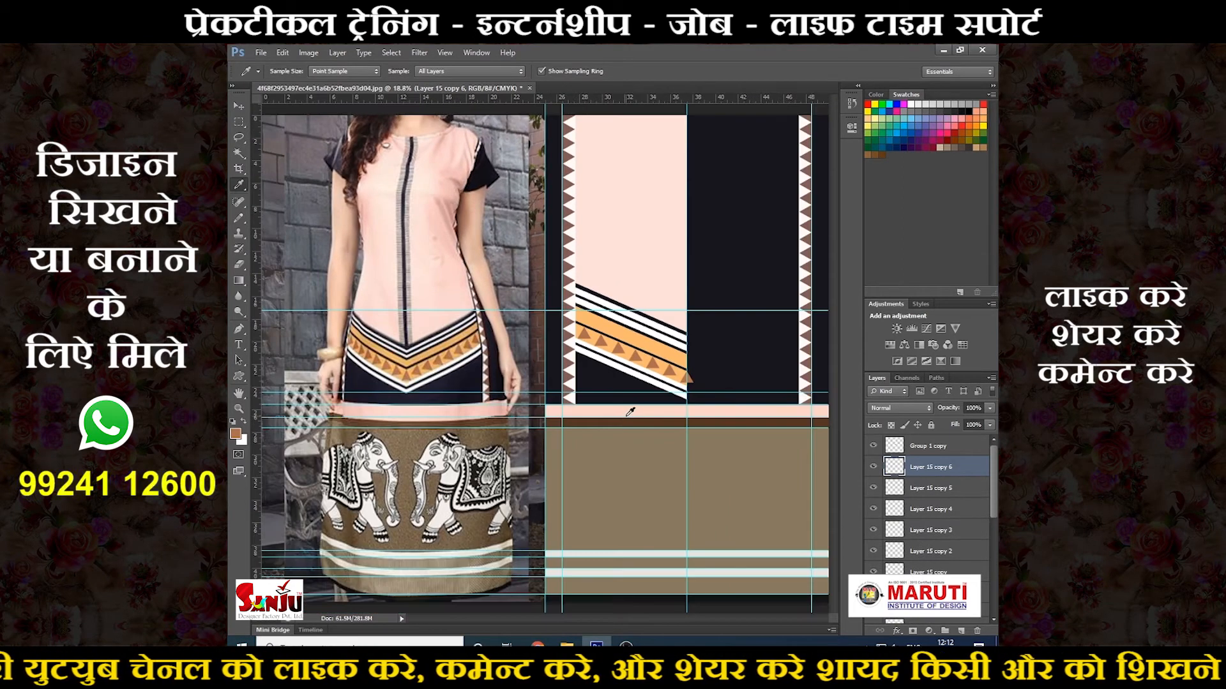
scroll(630, 409, "up", 1)
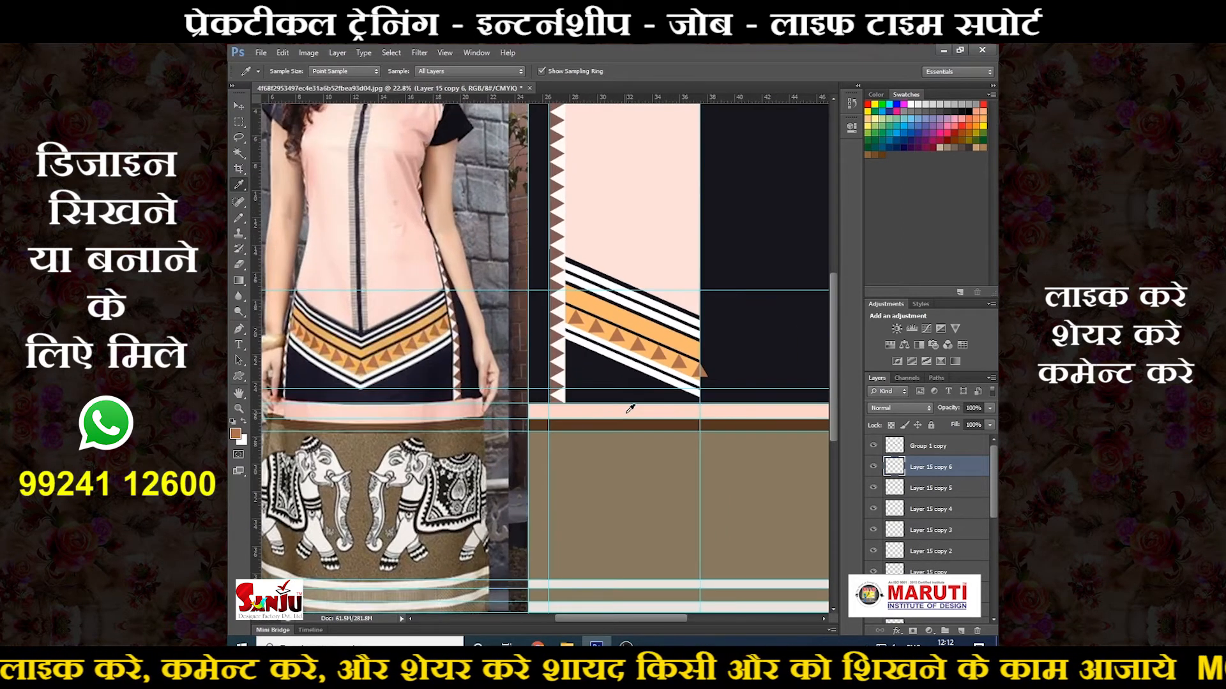
scroll(631, 409, "down", 2)
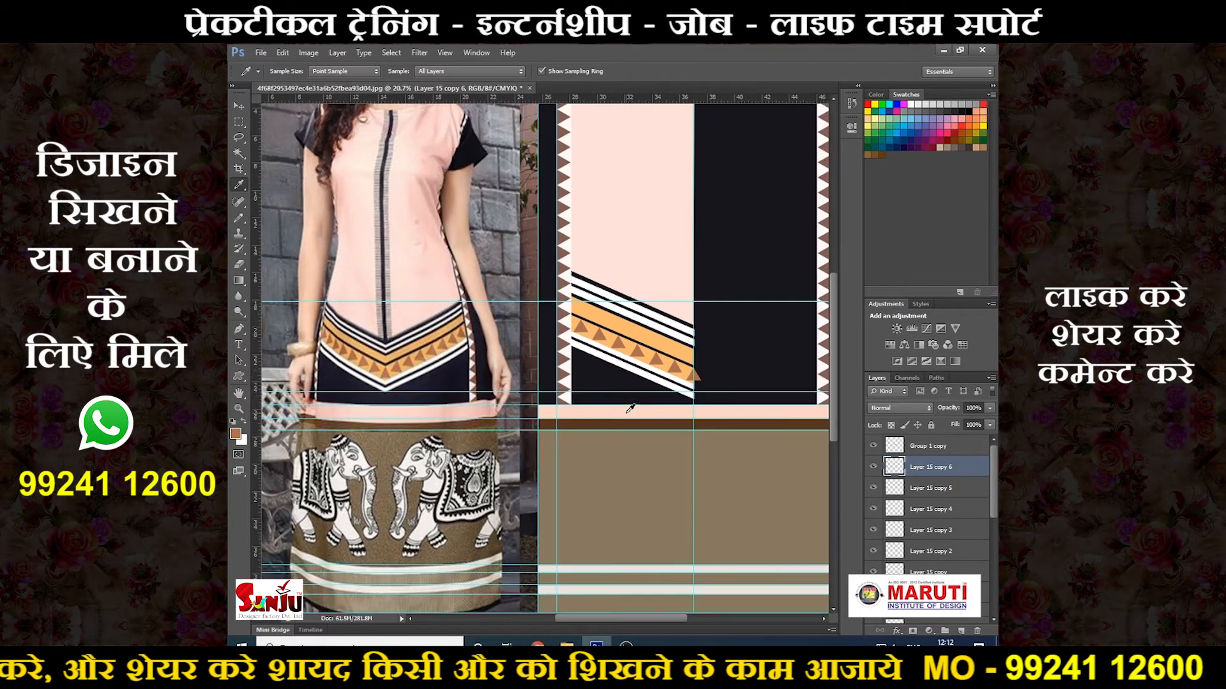
scroll(679, 377, "up", 1)
Step: Select Layer 15 and delete the half of its triangle that extends past the centre guide, using a rectangular marquee
key("m")
scroll(686, 393, "up", 3)
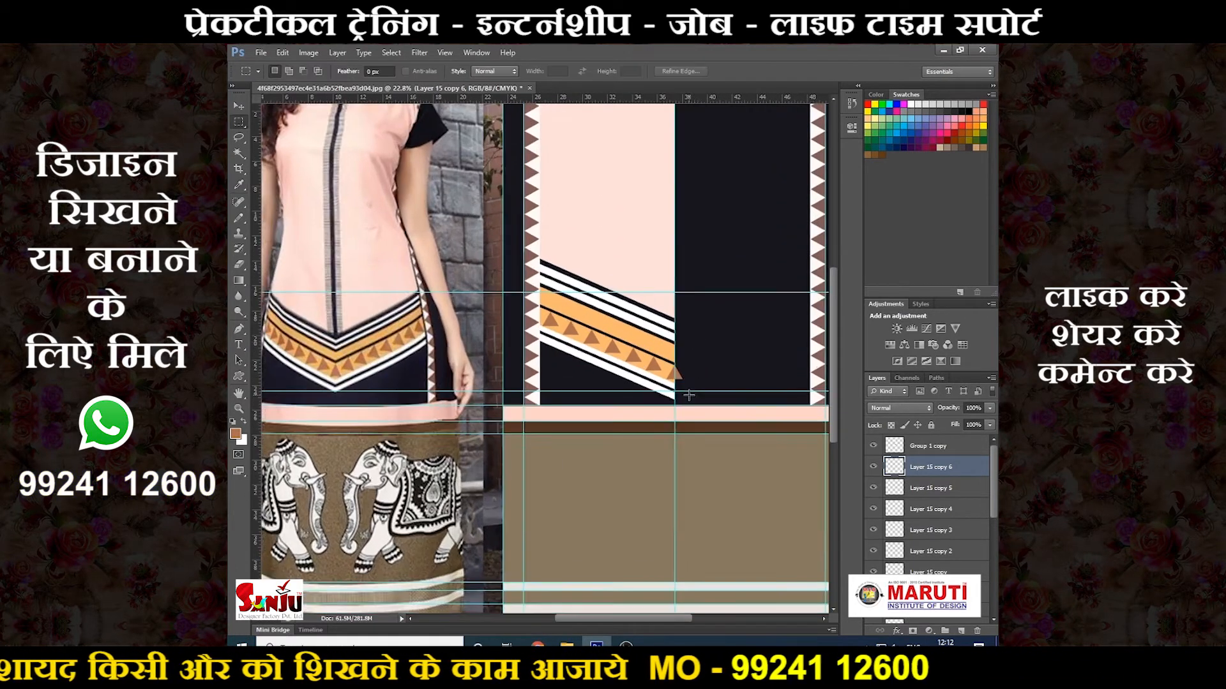
right_click(676, 374, "ctrl")
left_click(679, 378)
right_click(673, 371, "ctrl")
right_click(673, 371, "ctrl")
left_click(699, 379)
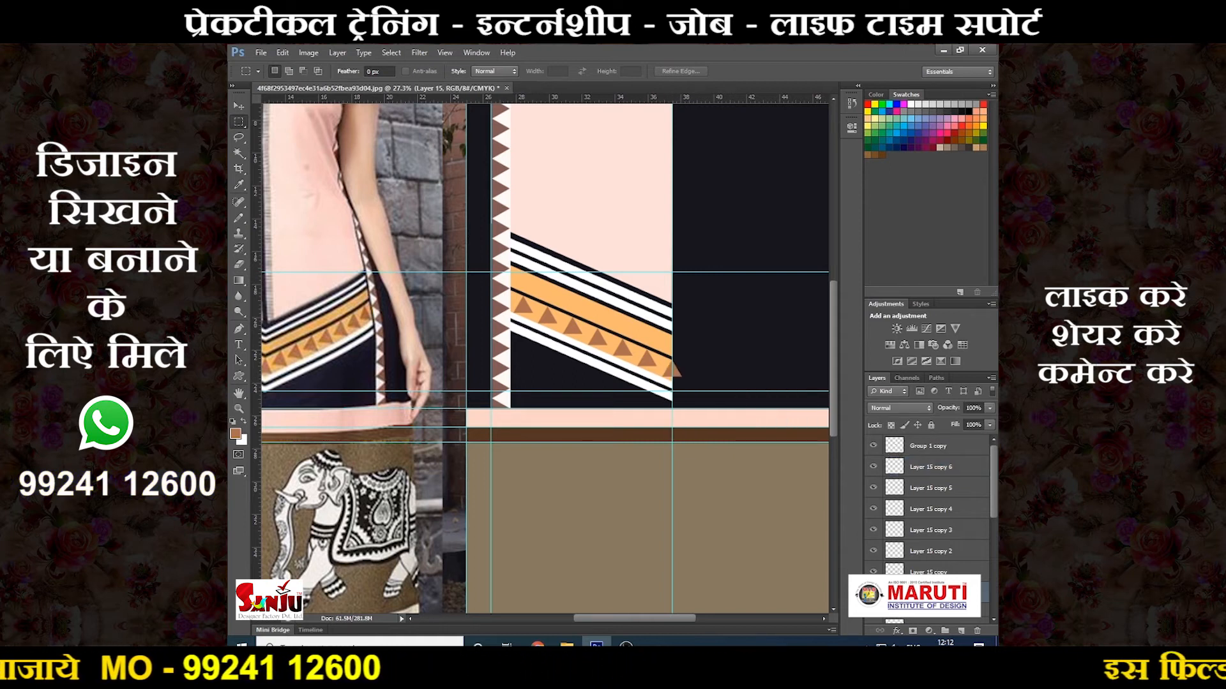
left_click_drag(728, 437, 724, 416)
key("Delete")
key("ctrl+d")
Step: Try grouping the triangle layers together with Group 1 copy, check the group's visibility, and undo the grouping
scroll(770, 410, "down", 8)
scroll(770, 409, "up", 3)
left_click(955, 452)
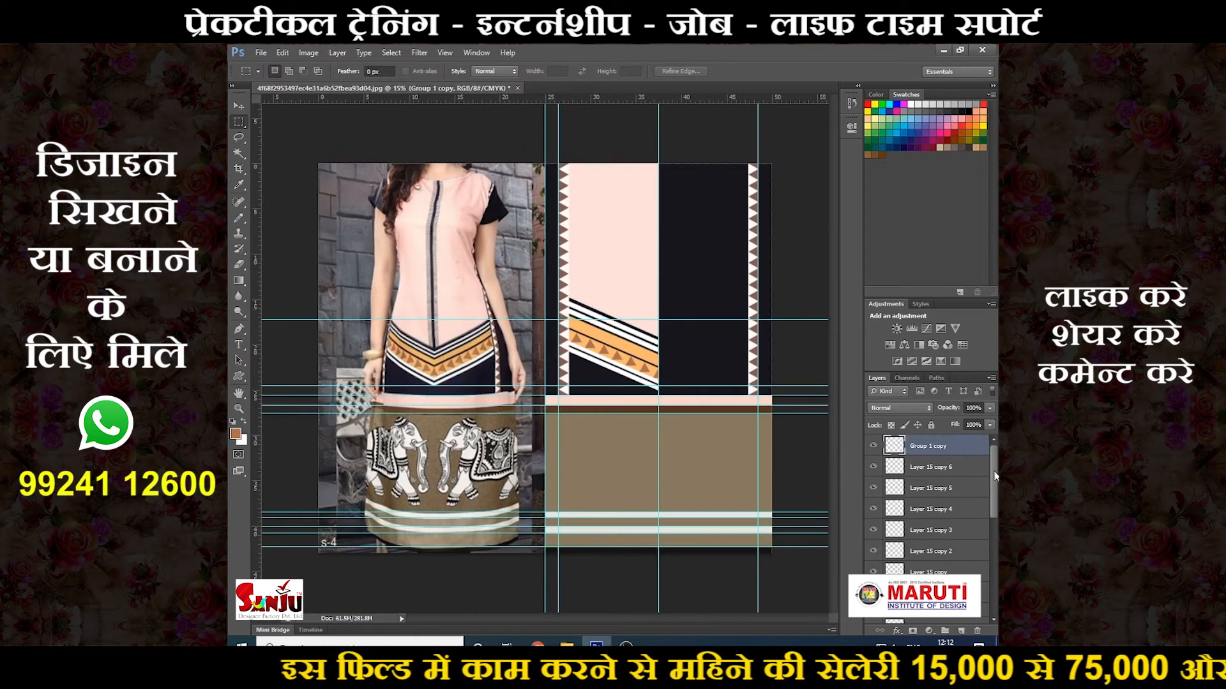
left_click_drag(994, 475, 994, 508)
left_click(965, 515, "shift")
key("ctrl+g")
left_click(873, 443)
left_click(873, 442)
key("ctrl+z")
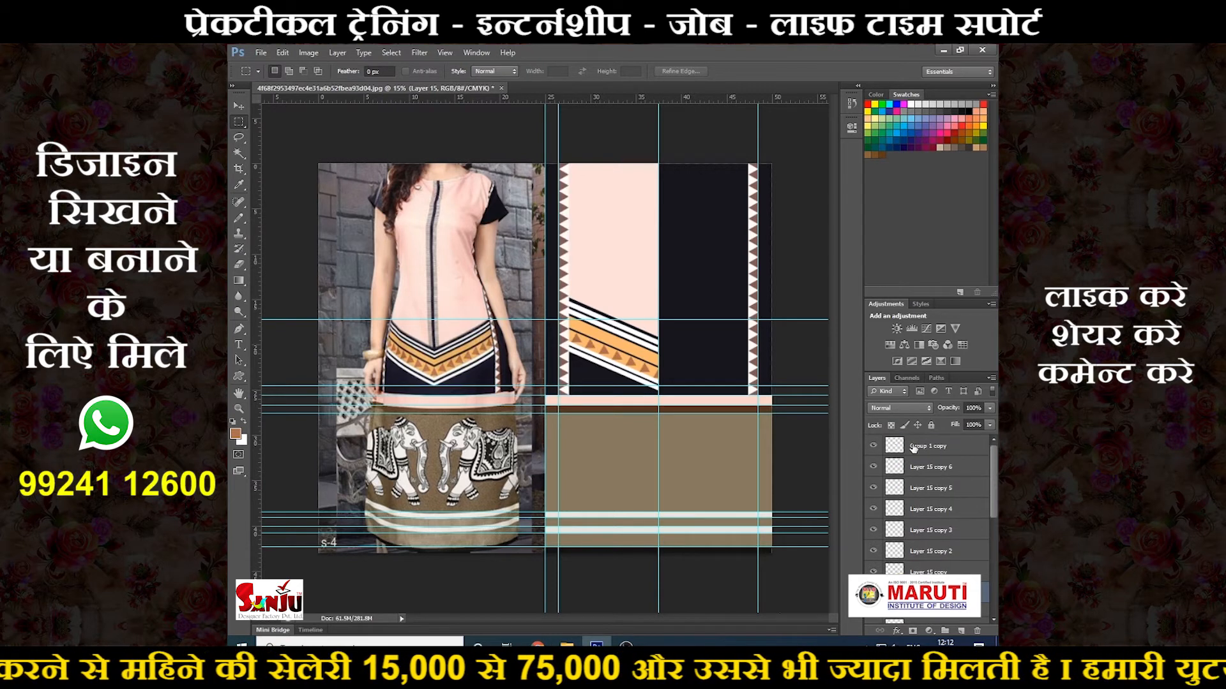
Step: Check Group 1 copy and Group 2 by toggling visibility, then group Layer 15 copy 6 through Group 2 as Group 3
left_click(913, 449)
left_click(873, 447)
left_click(873, 447)
left_click(873, 447)
left_click(873, 447)
left_click(873, 469)
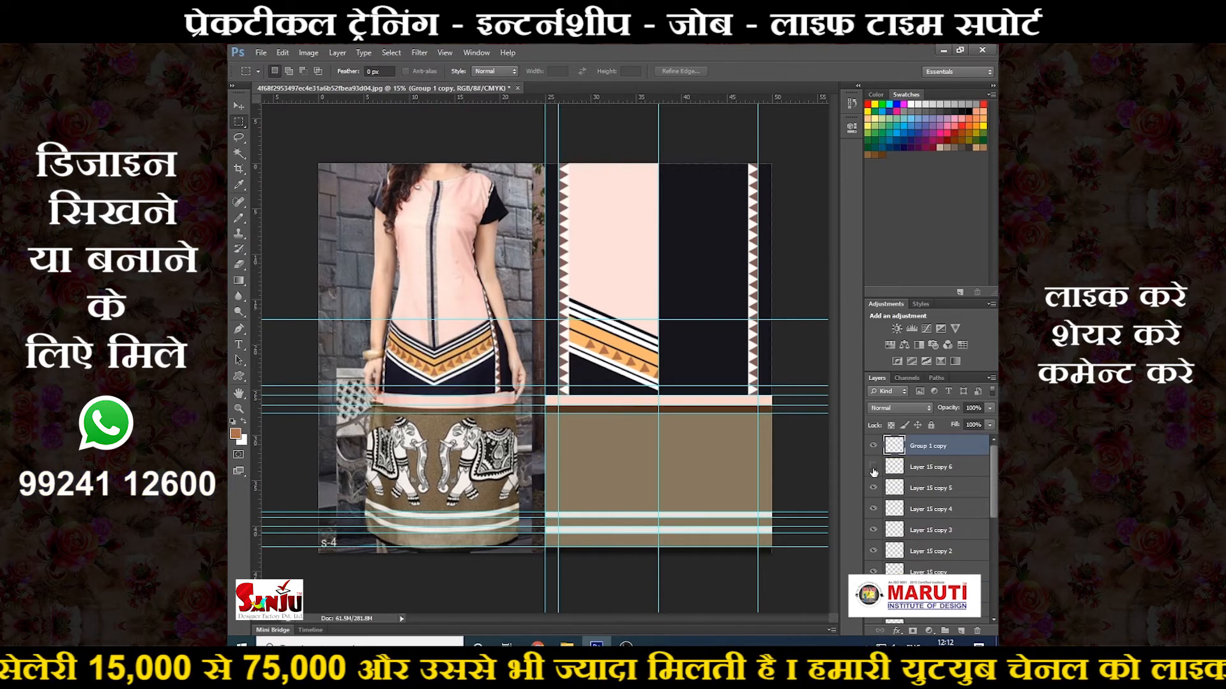
left_click(947, 469)
scroll(945, 514, "down", 2)
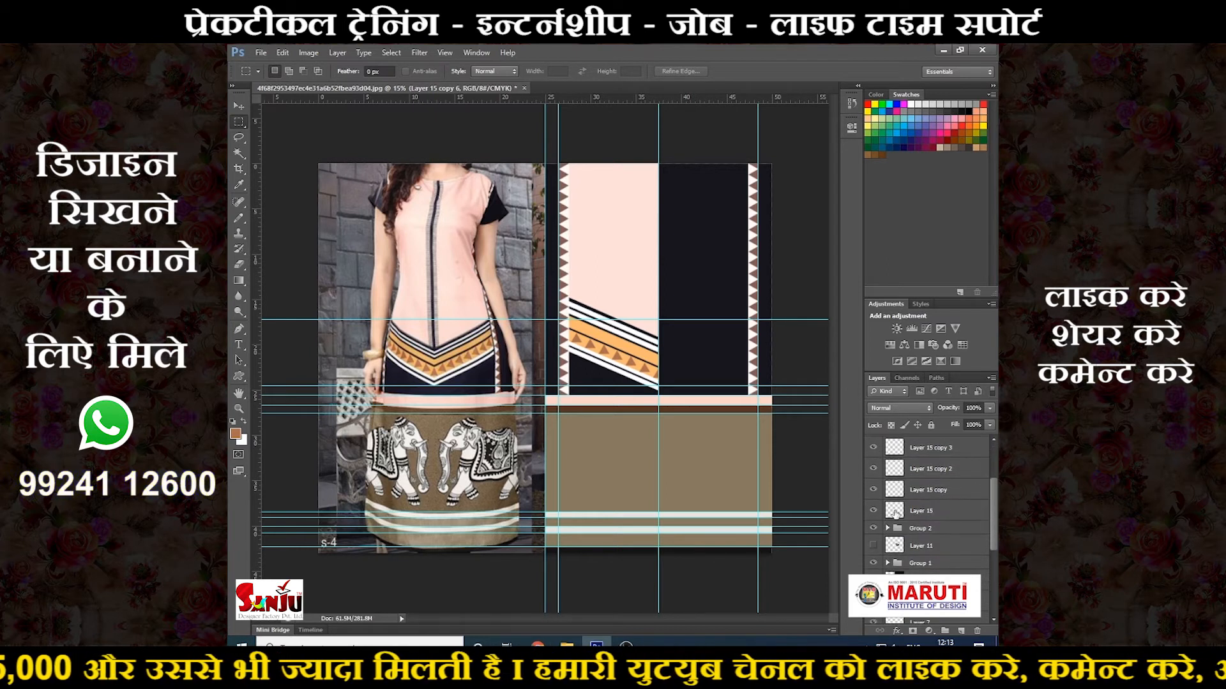
left_click(873, 530)
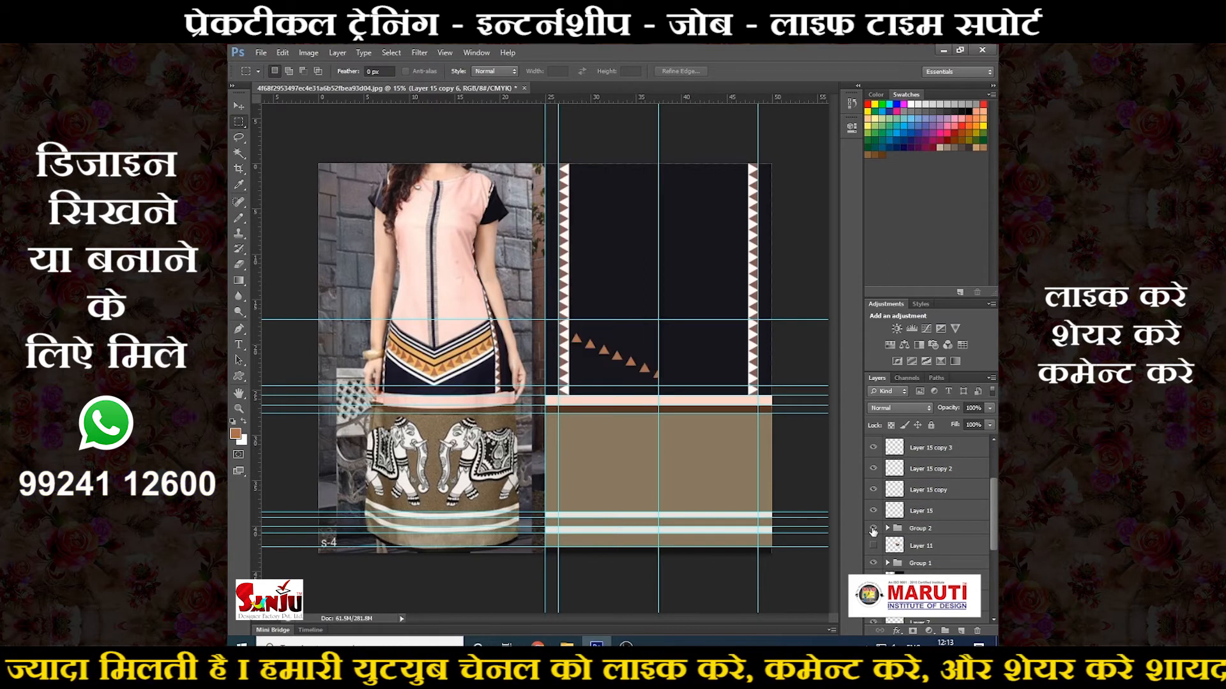
left_click(872, 530)
left_click(951, 529, "shift")
key("ctrl+g")
left_click(872, 443)
left_click(872, 443)
Step: Duplicate Group 3, merge the copy into one layer and flip it horizontally about the centre guide to mirror the chevron half
key("ctrl+j")
key("ctrl+t")
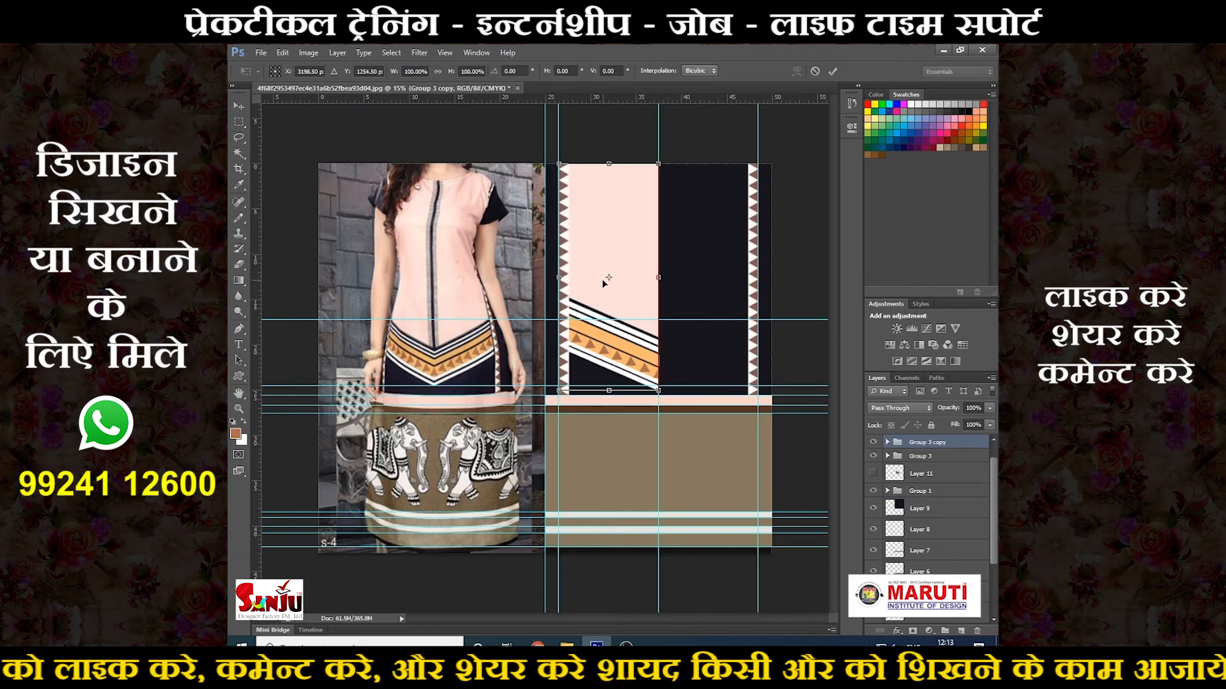
key("Return")
key("ctrl+e")
key("ctrl+t")
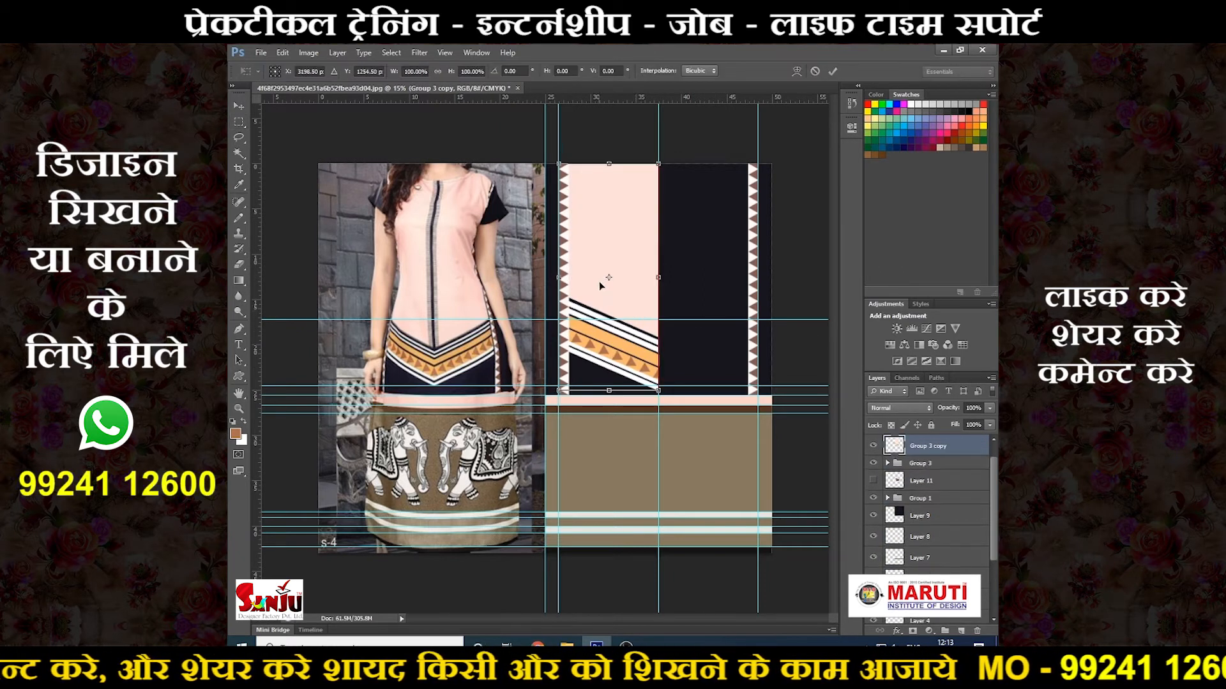
left_click_drag(650, 281, 658, 277)
right_click(634, 285)
left_click(664, 447)
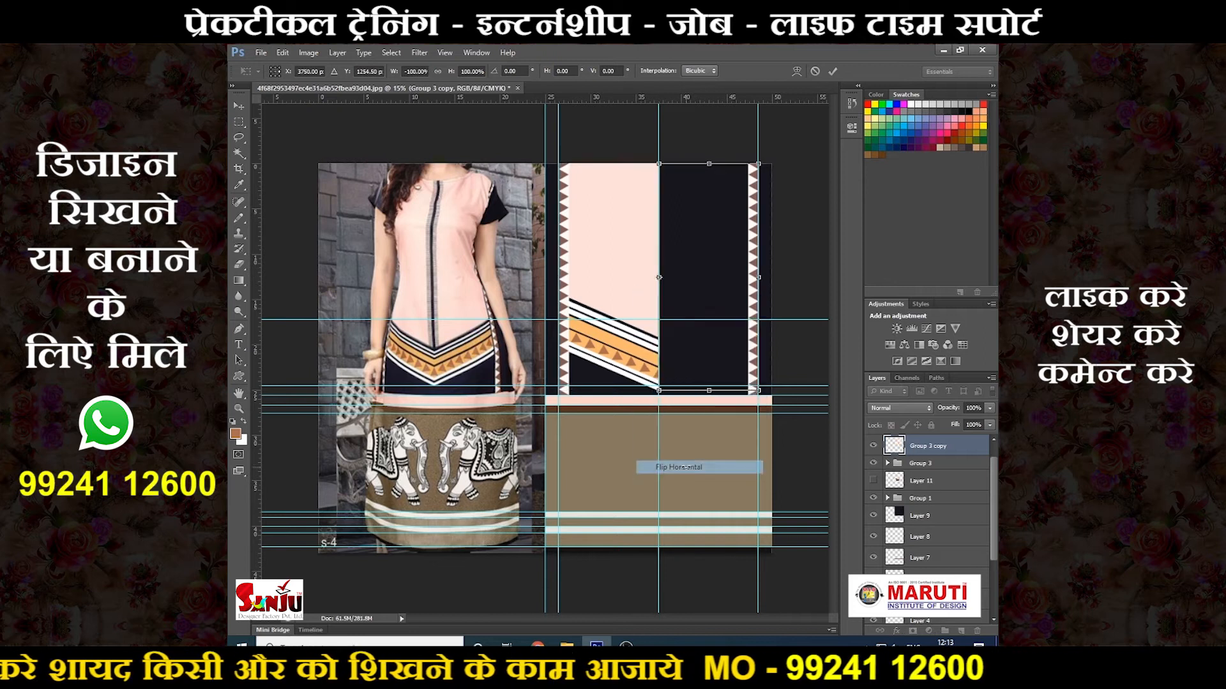
key("Return")
Step: Move the mirrored Group 3 copy below Group 1 in the layer stack so the side triangle border lies over it
scroll(666, 313, "up", 5)
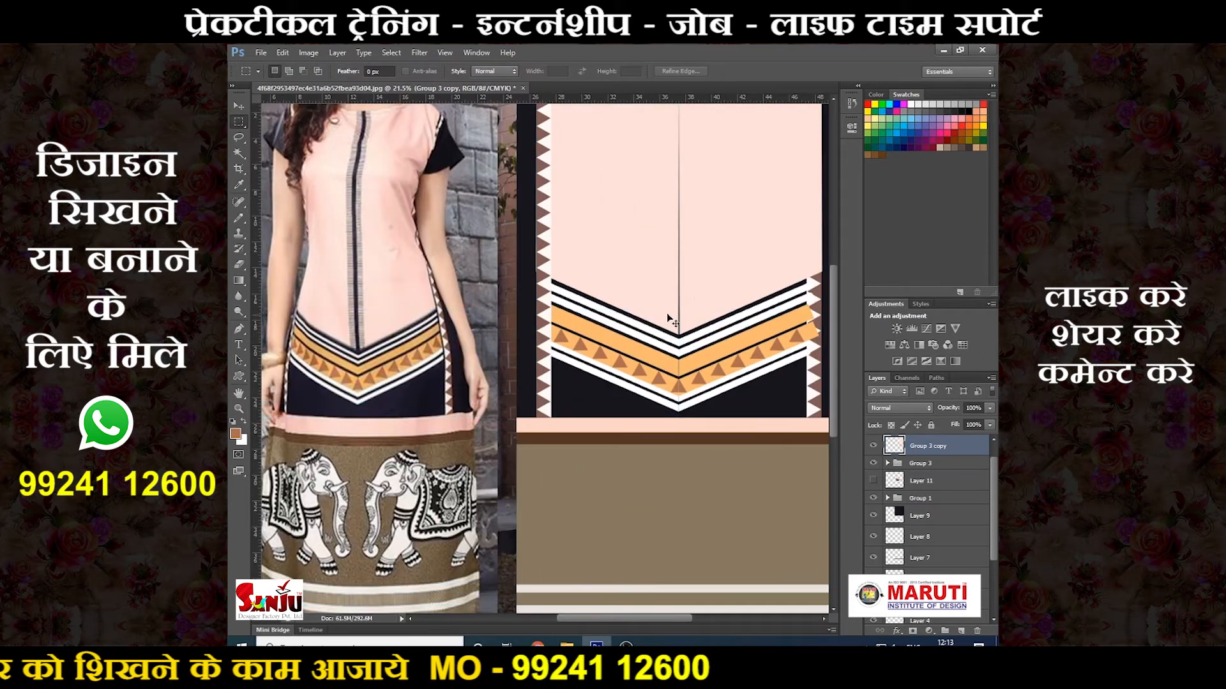
scroll(674, 305, "up", 2)
scroll(696, 318, "down", 6)
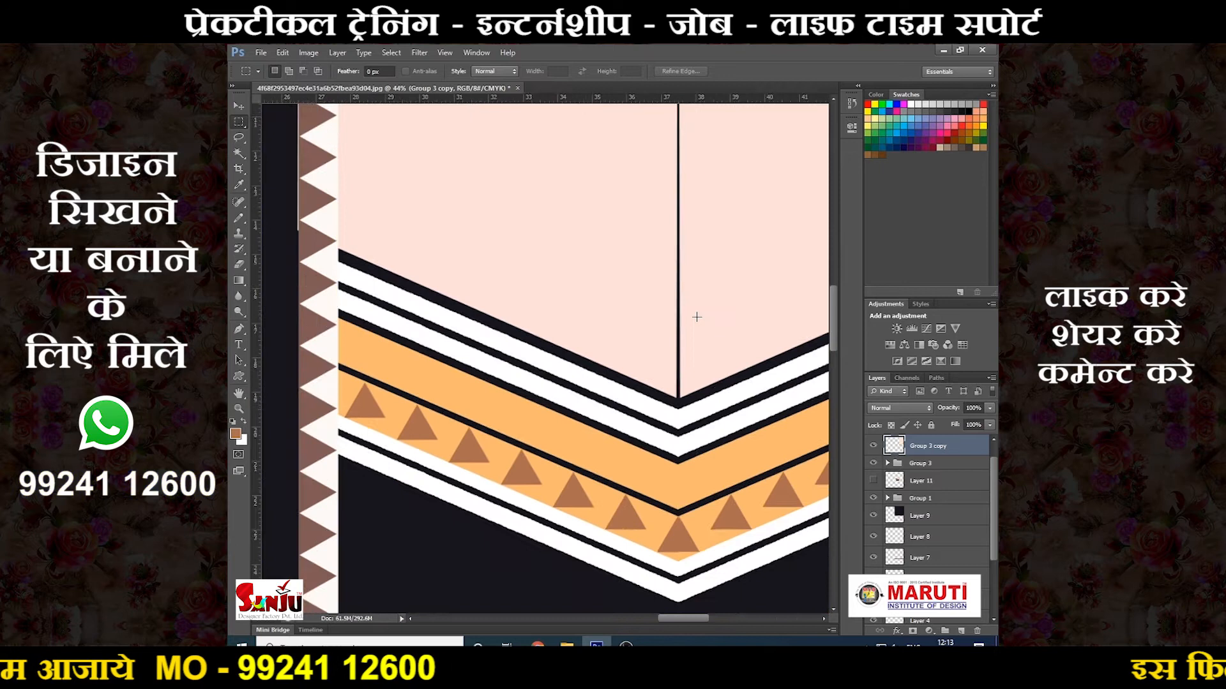
scroll(696, 319, "up", 3)
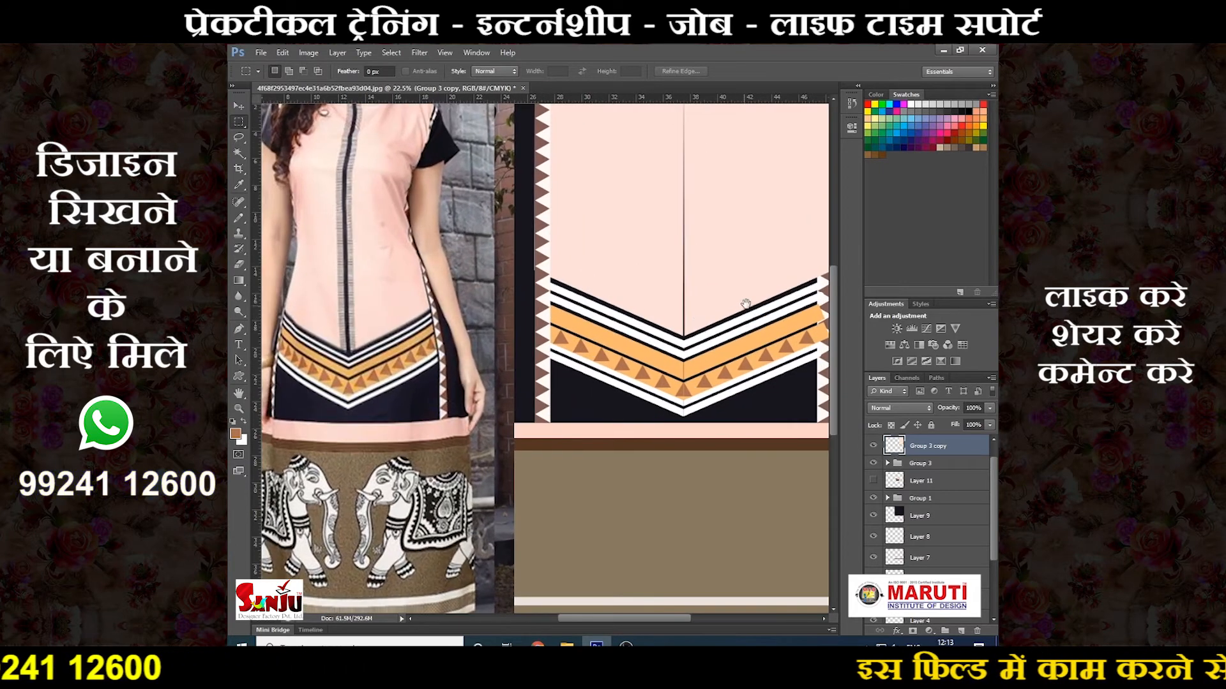
left_click_drag(758, 254, 710, 317)
left_click_drag(951, 452, 951, 506)
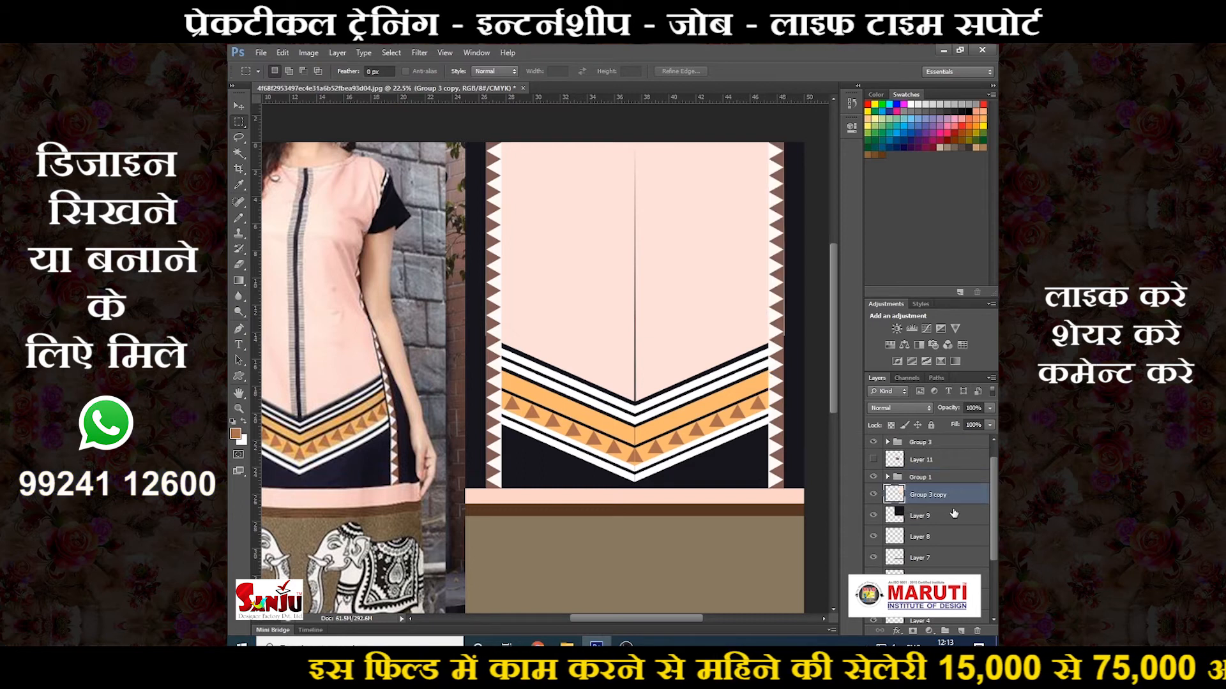
Step: Nudge Group 3 copy horizontally so it meets the original half along the centre line
scroll(680, 336, "up", 2)
scroll(681, 337, "up", 1)
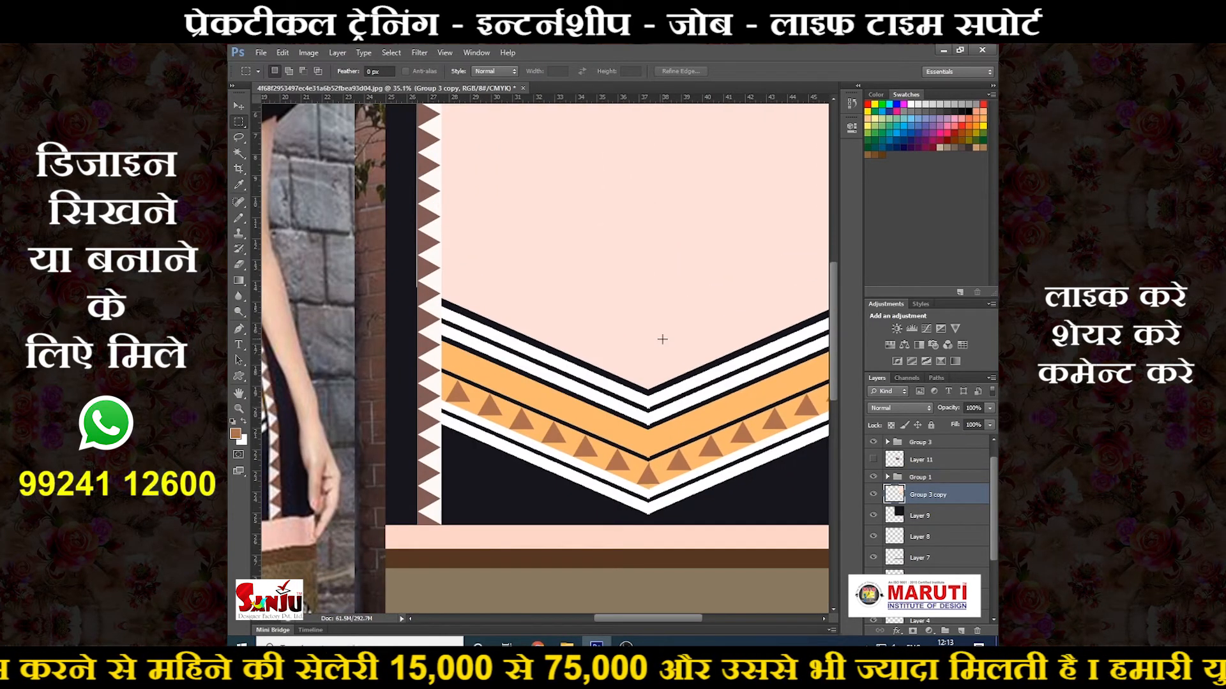
key("ctrl+Right")
key("ctrl+Right")
key("ctrl+Left")
Step: Inspect the join along the pink panel's centre and at the chevron tip, and show the guides again
scroll(663, 340, "down", 2)
scroll(651, 319, "up", 2)
left_click_drag(649, 318, 660, 381)
scroll(687, 286, "up", 1)
left_click_drag(667, 269, 662, 364)
scroll(663, 361, "down", 5)
key("ctrl+h")
scroll(715, 311, "up", 1)
scroll(709, 310, "up", 3)
scroll(670, 312, "down", 5)
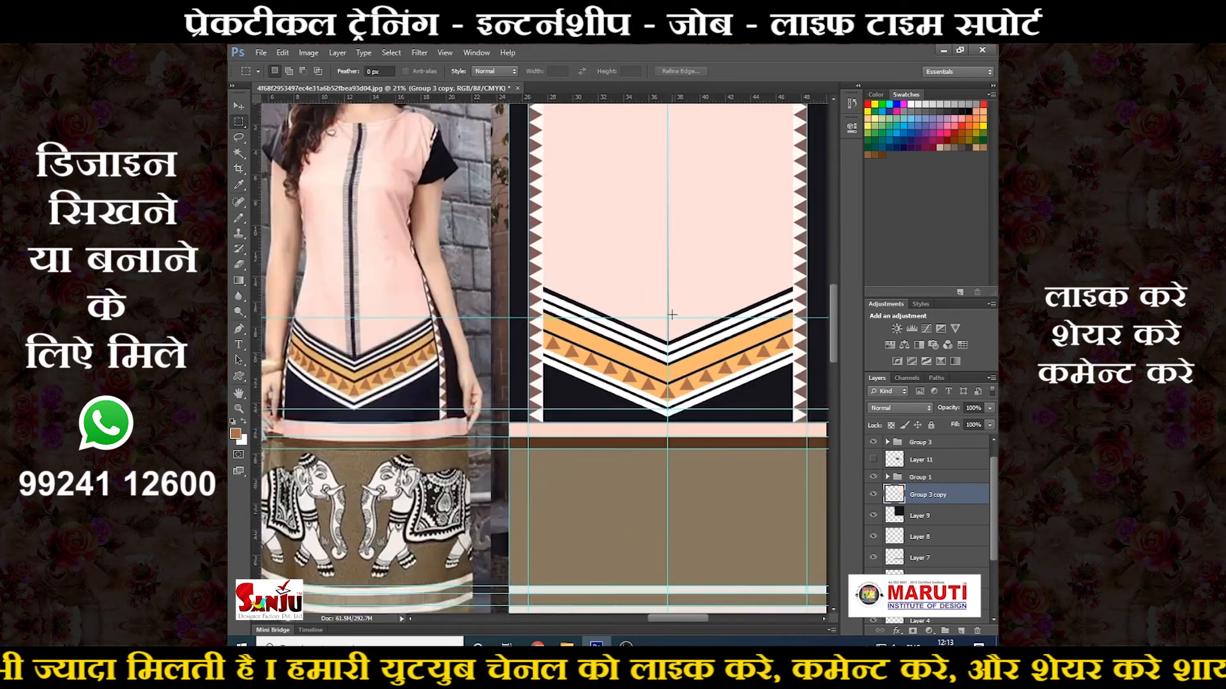
Step: Sample the dark colour from the area below the chevron as the foreground colour
scroll(415, 300, "up", 5)
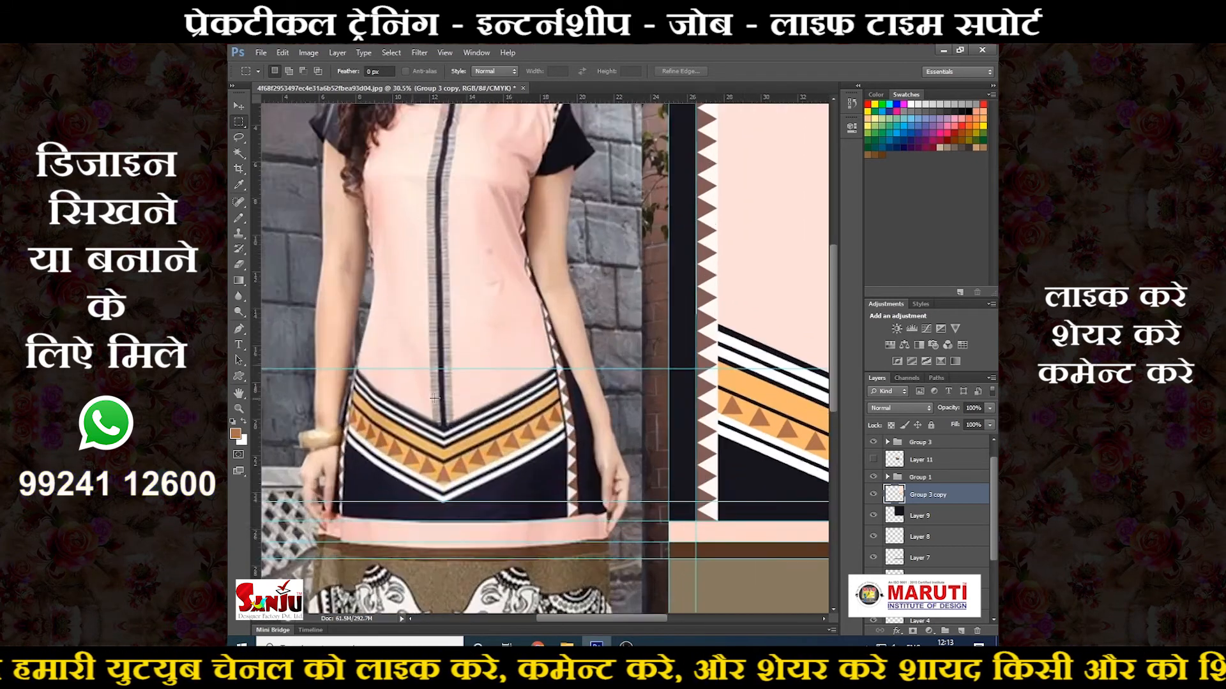
key("i")
scroll(442, 386, "down", 8)
scroll(622, 388, "up", 1)
left_click(621, 384)
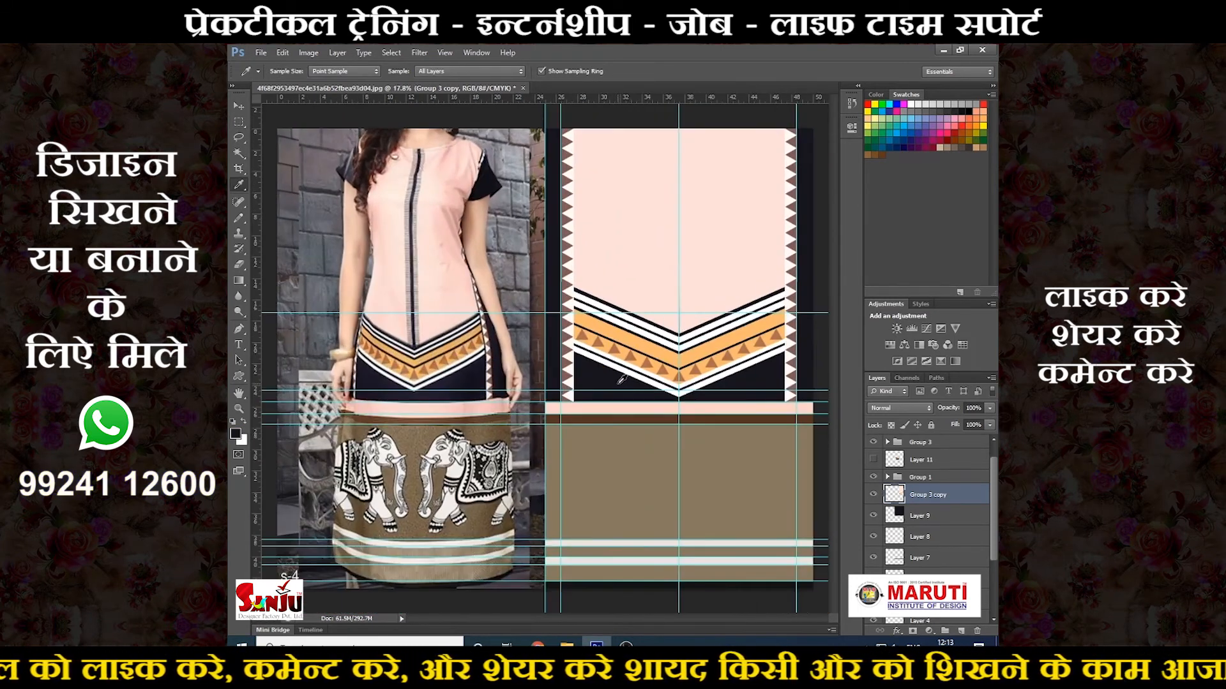
Step: Select a narrow vertical strip around the centre guide from the top edge to the chevron and fill it dark on a new layer
scroll(676, 309, "up", 1)
key("m")
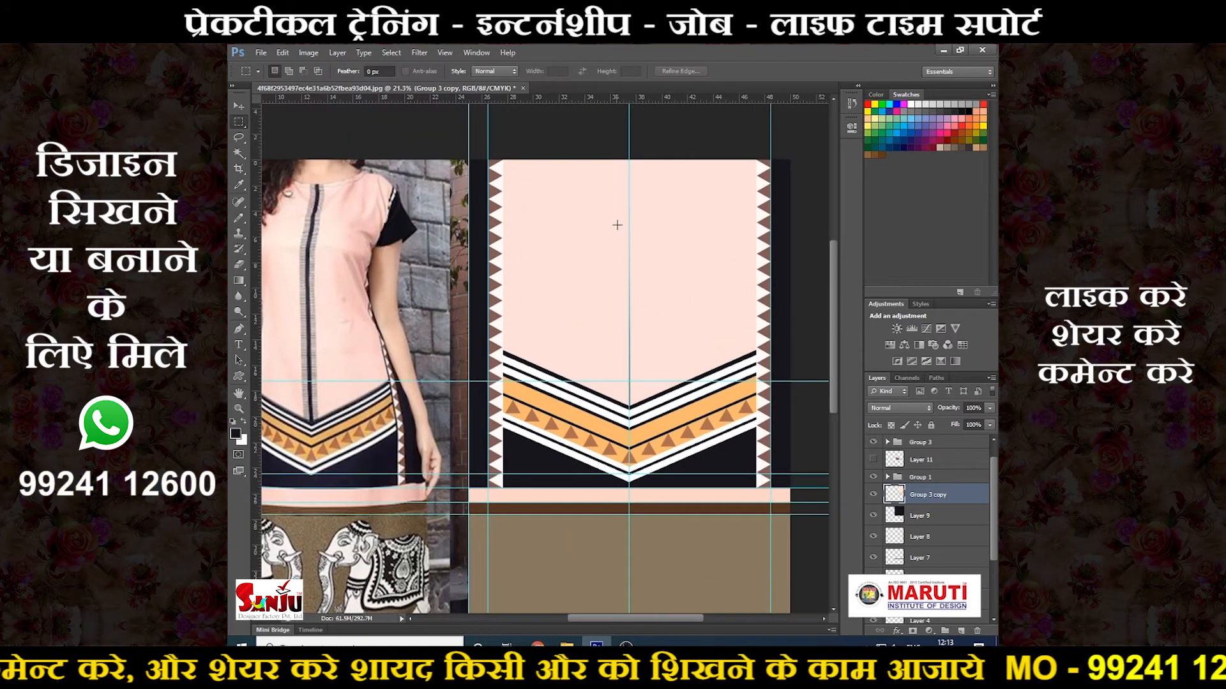
left_click_drag(619, 155, 638, 406)
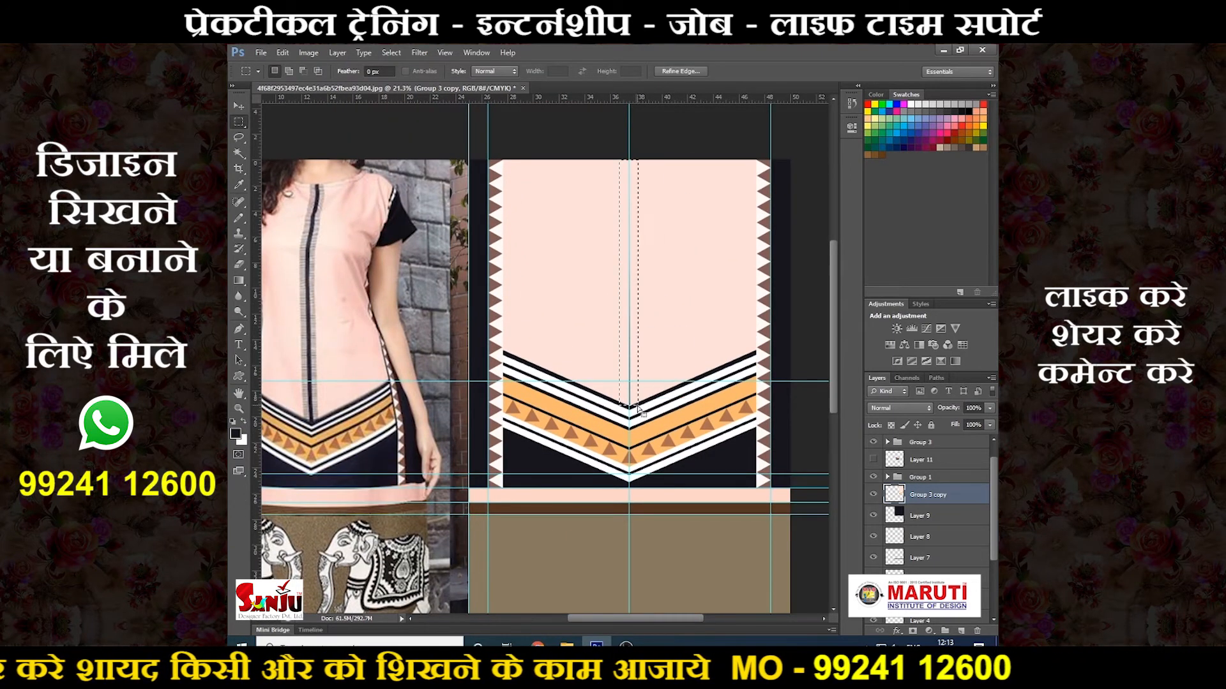
scroll(629, 385, "up", 1)
left_click_drag(500, 412, 542, 410)
key("i")
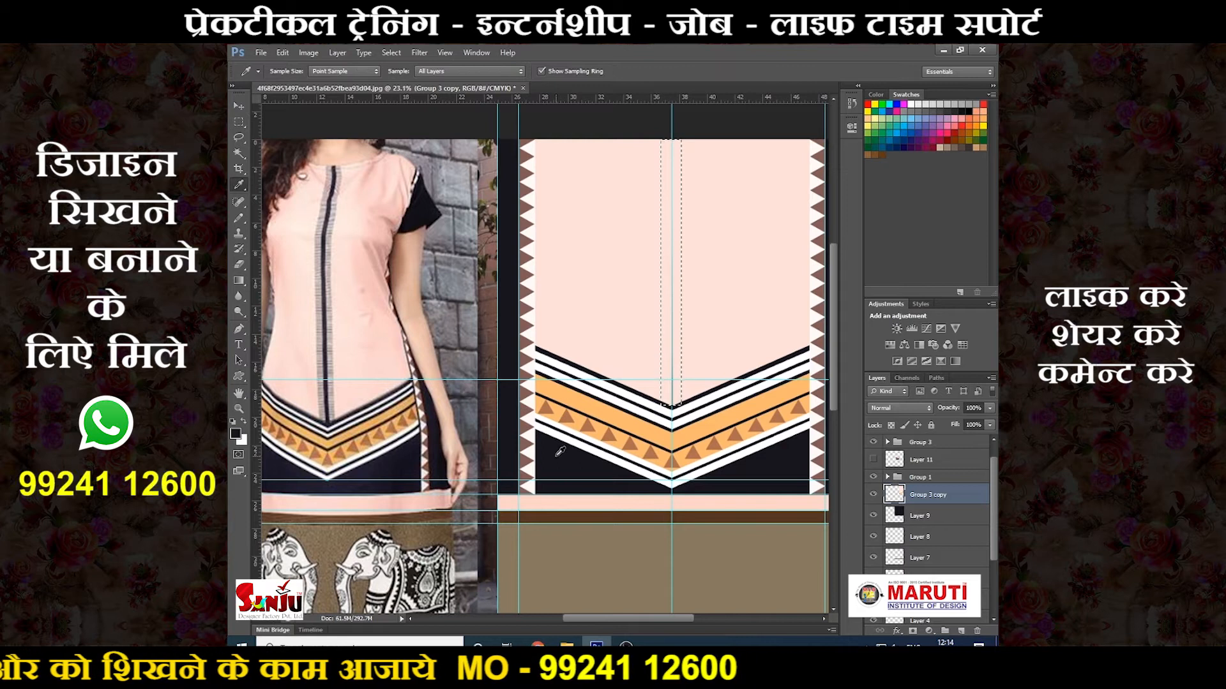
left_click_drag(678, 441, 632, 452)
key("ctrl+shift+n")
key("Return")
key("alt+BackSpace")
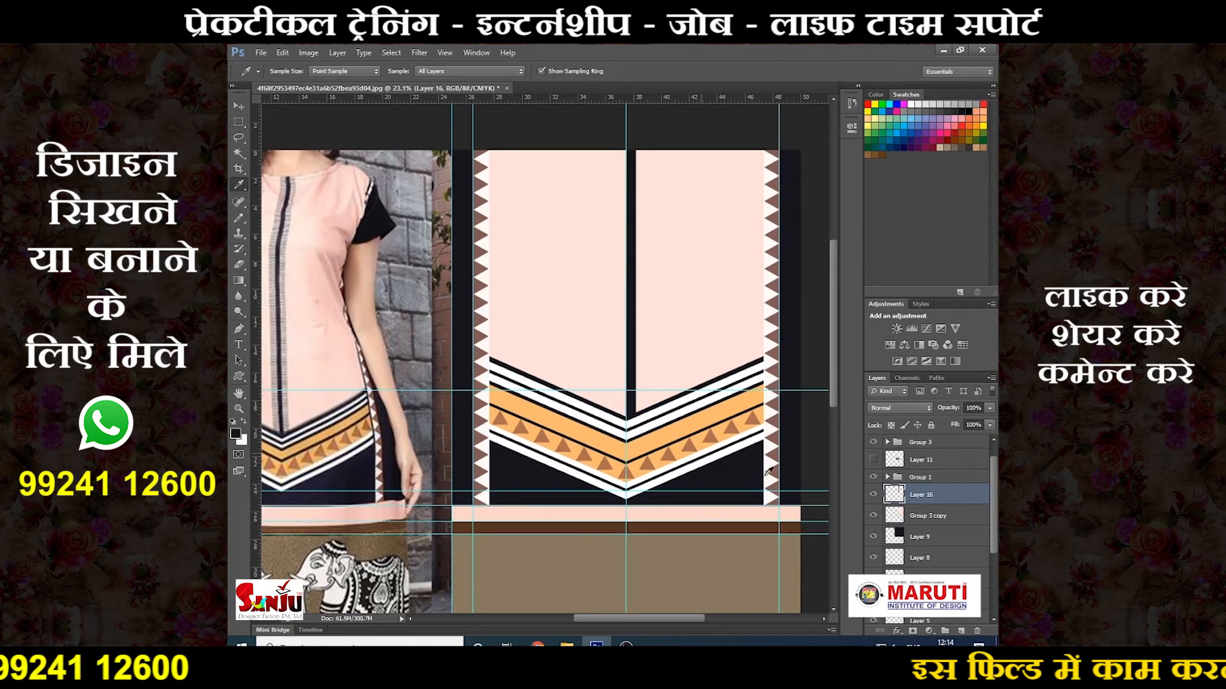
Step: Move Layer 16 with the dark centre strip to the top of the layer stack
left_click_drag(952, 487, 936, 437)
key("ctrl+z")
scroll(659, 286, "down", 2)
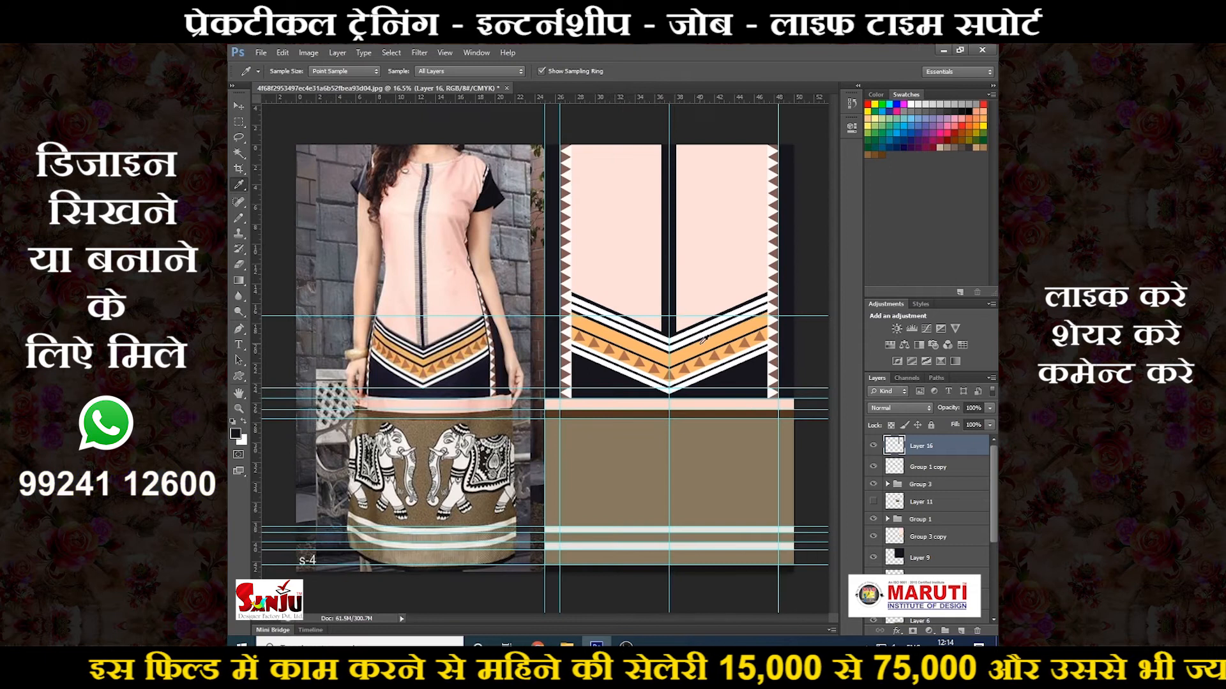
scroll(704, 339, "up", 2)
scroll(688, 329, "up", 3)
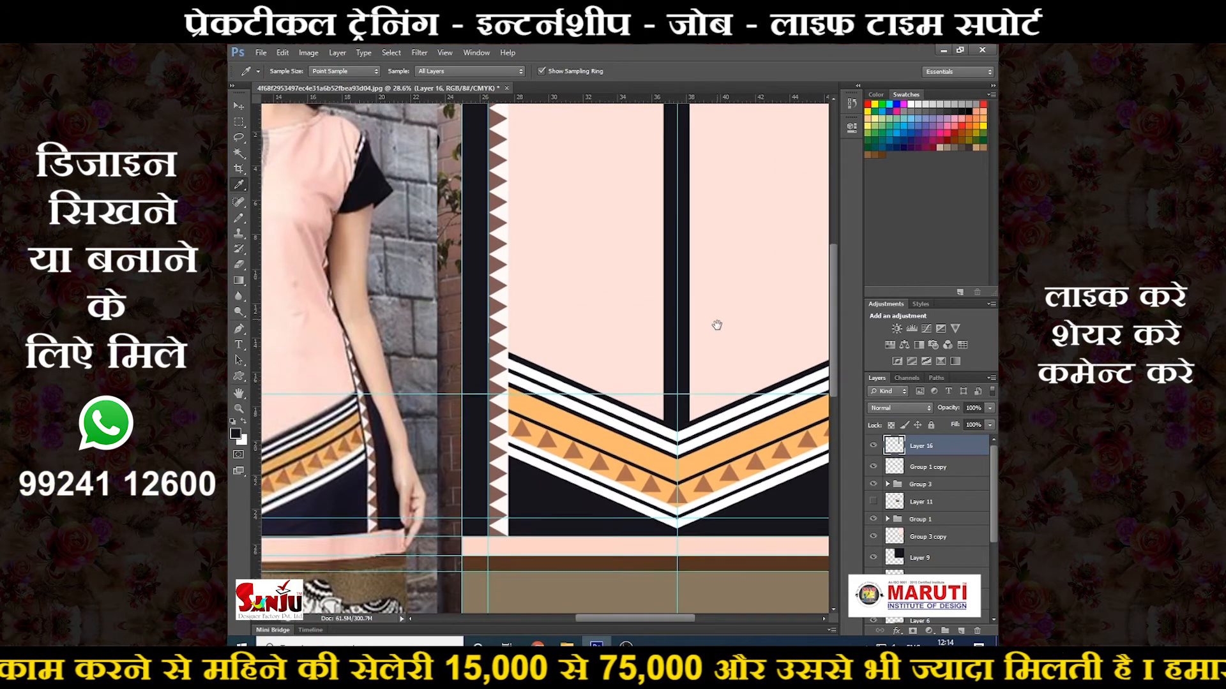
Step: Narrow the dark centre strip symmetrically to 46.36% of its width
key("ctrl+t")
left_click_drag(690, 271, 680, 273)
scroll(690, 323, "down", 2)
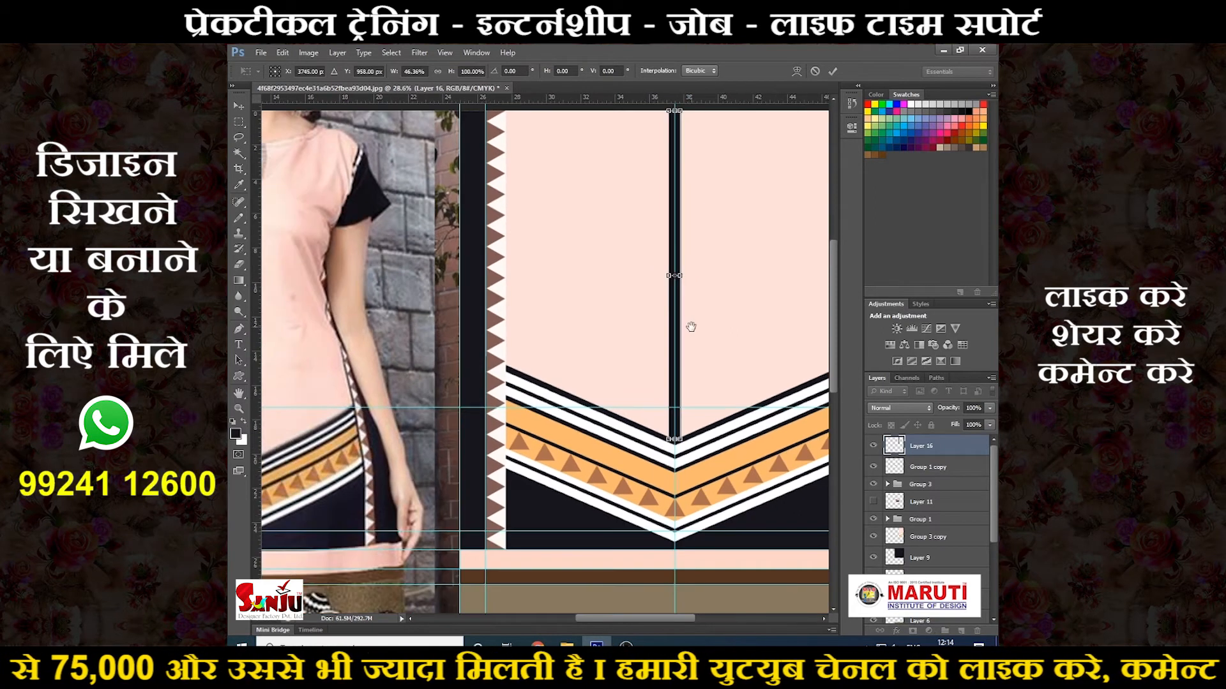
scroll(739, 337, "down", 2)
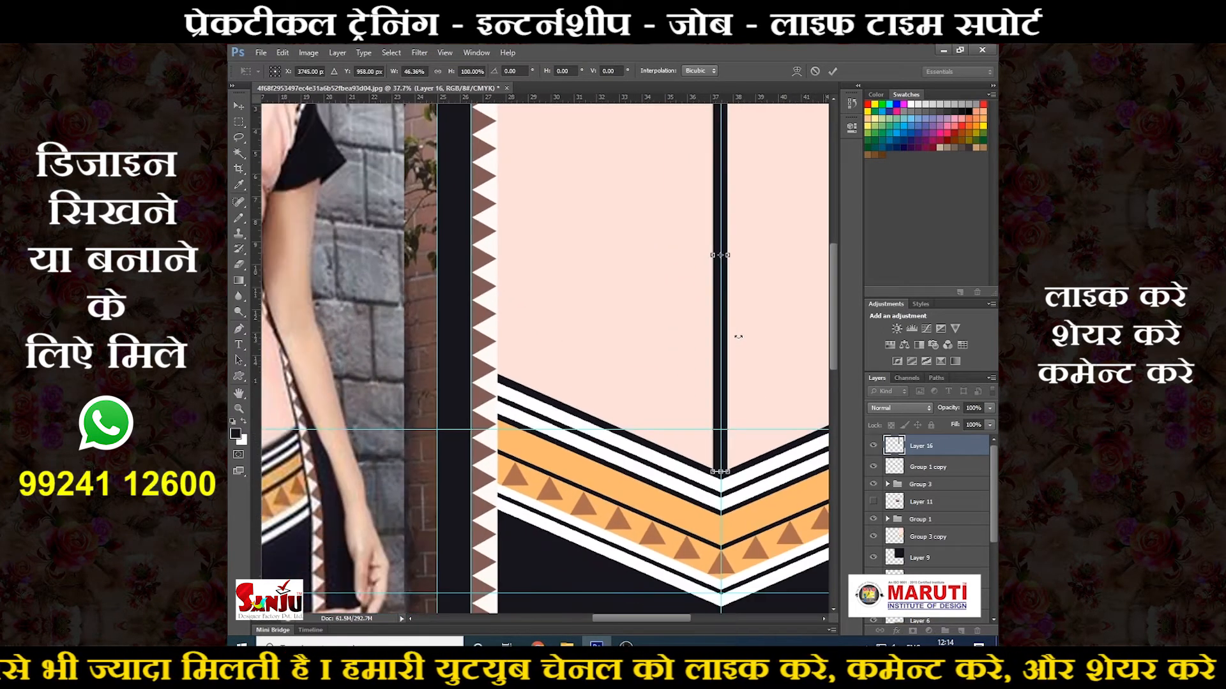
key("Return")
Step: Fine-tune the dark strip's edges with a second free transform so it sits evenly around the centre guide
key("i")
scroll(735, 331, "down", 1)
scroll(733, 331, "up", 3)
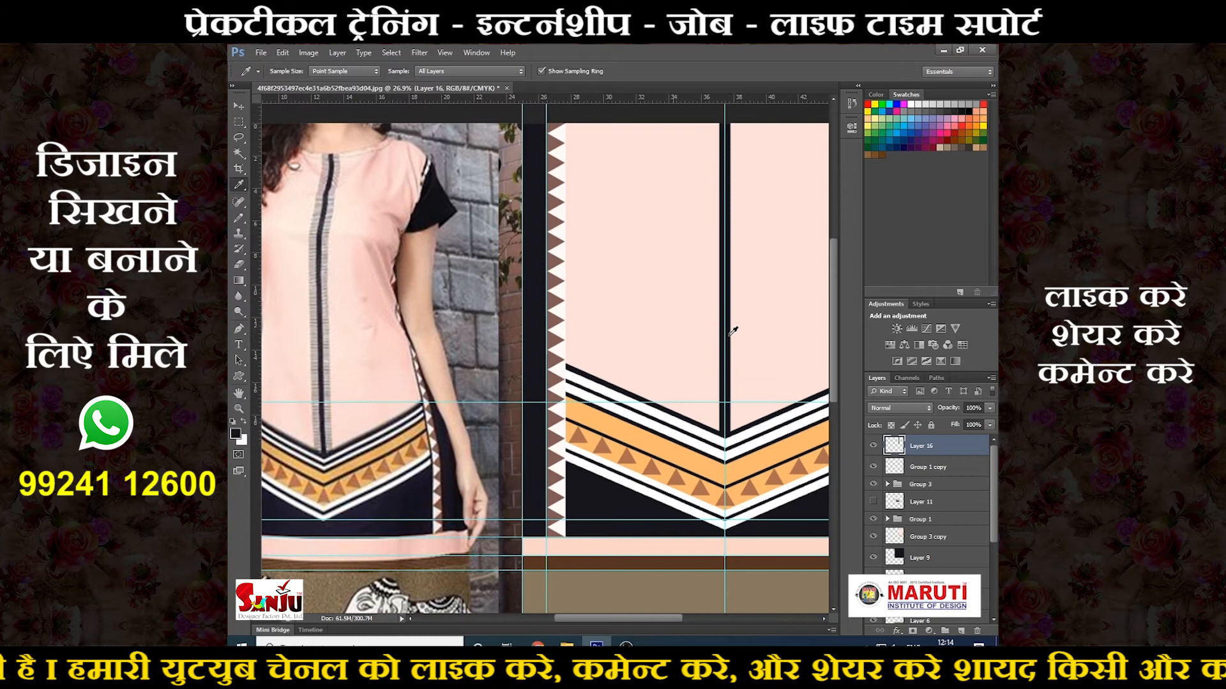
scroll(733, 327, "up", 2)
key("ctrl+t")
scroll(733, 327, "up", 2)
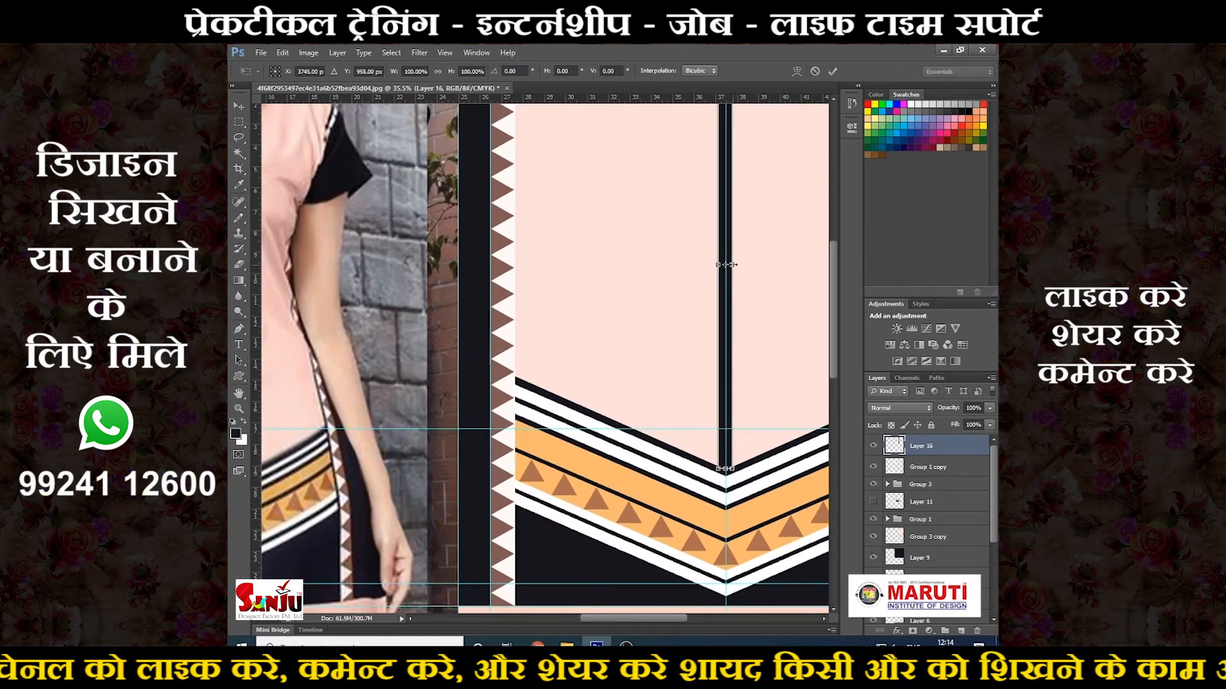
scroll(727, 265, "up", 10)
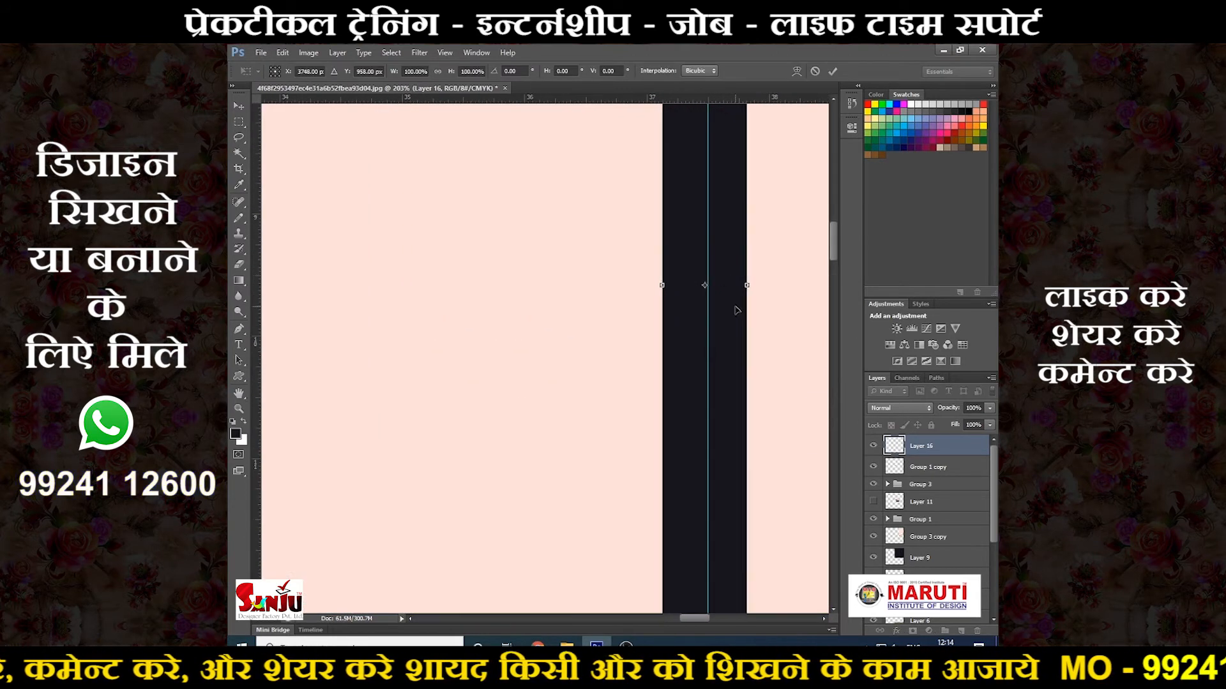
left_click_drag(751, 285, 748, 286)
key("Return")
scroll(733, 297, "down", 12)
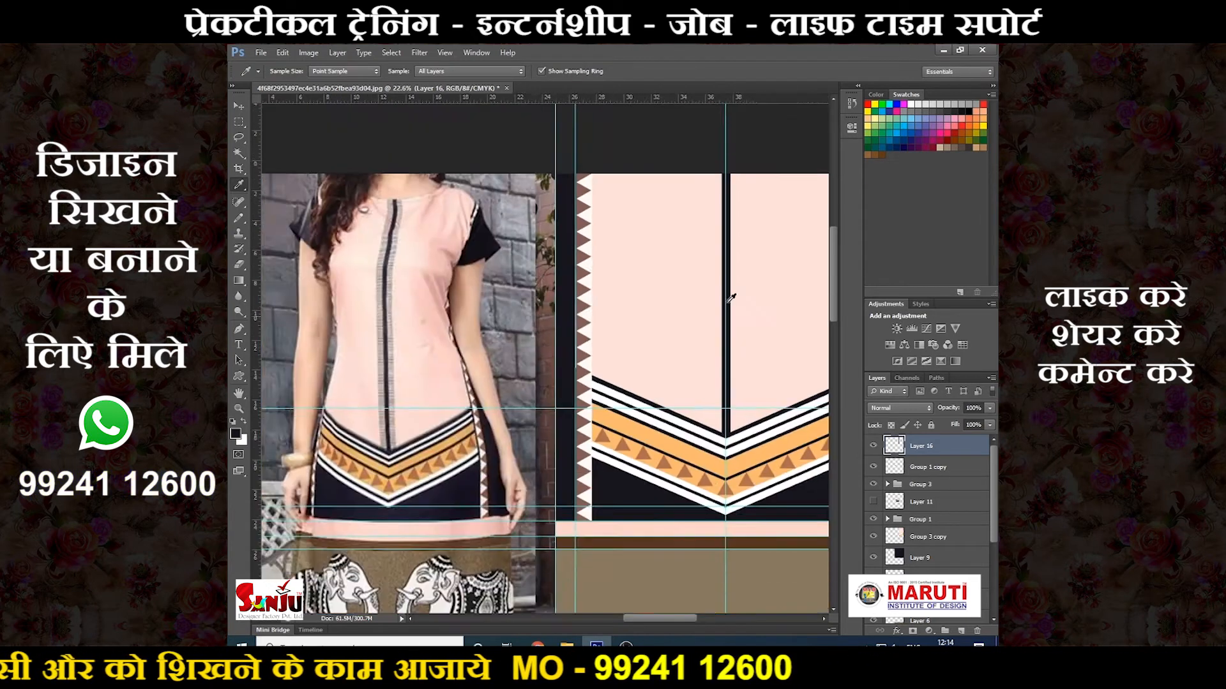
Step: On a new layer, marquee a thin horizontal bar at the panel's top edge, overlapping the centre strip's left side, and fill it dark
scroll(409, 271, "up", 3)
scroll(386, 255, "down", 1)
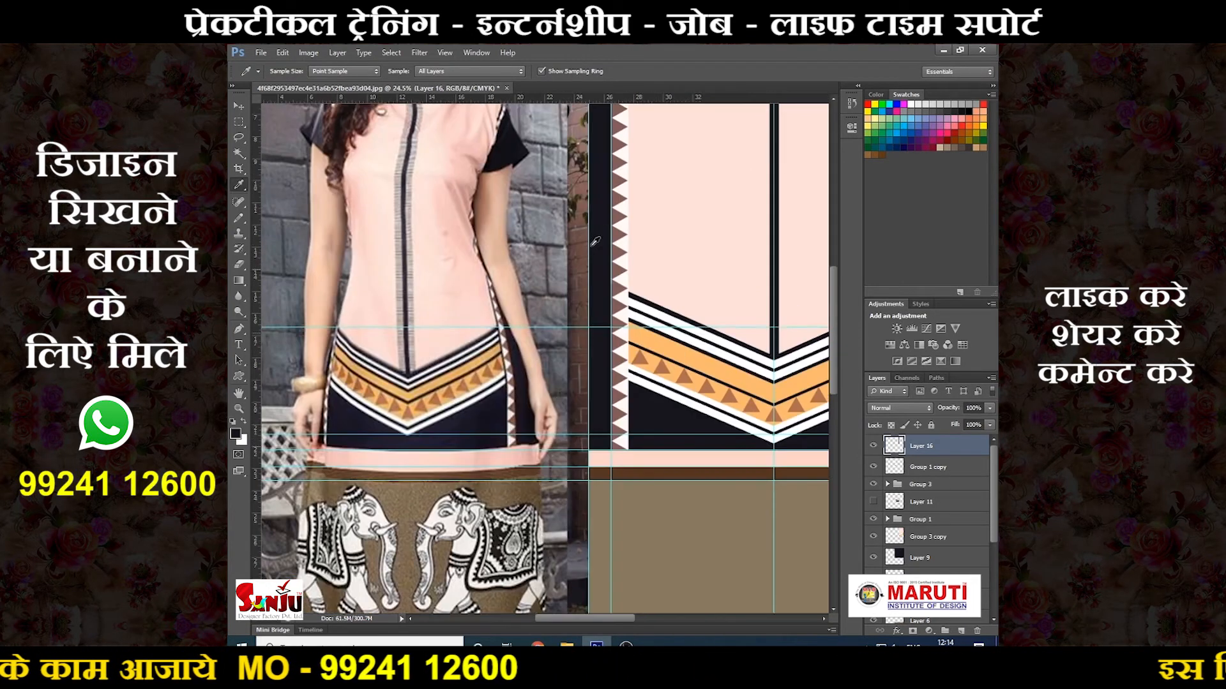
left_click_drag(667, 160, 613, 331)
scroll(599, 319, "up", 1)
scroll(599, 320, "up", 8)
key("ctrl+shift+n")
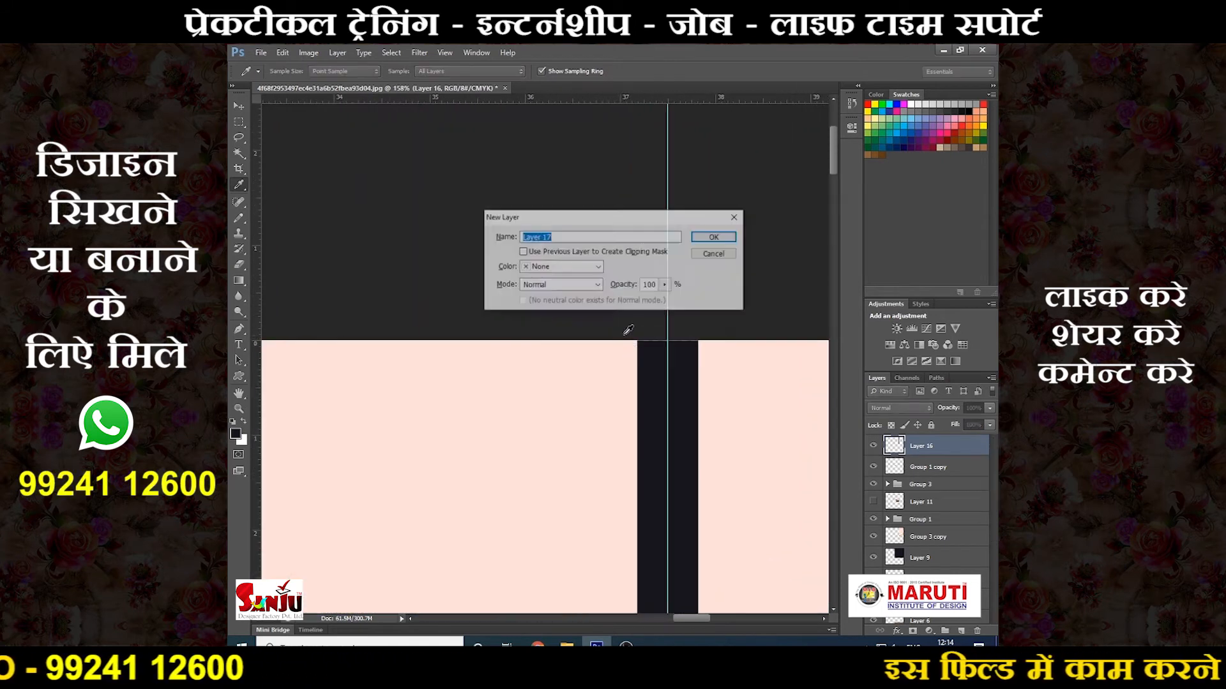
key("Return")
scroll(622, 344, "up", 1)
key("m")
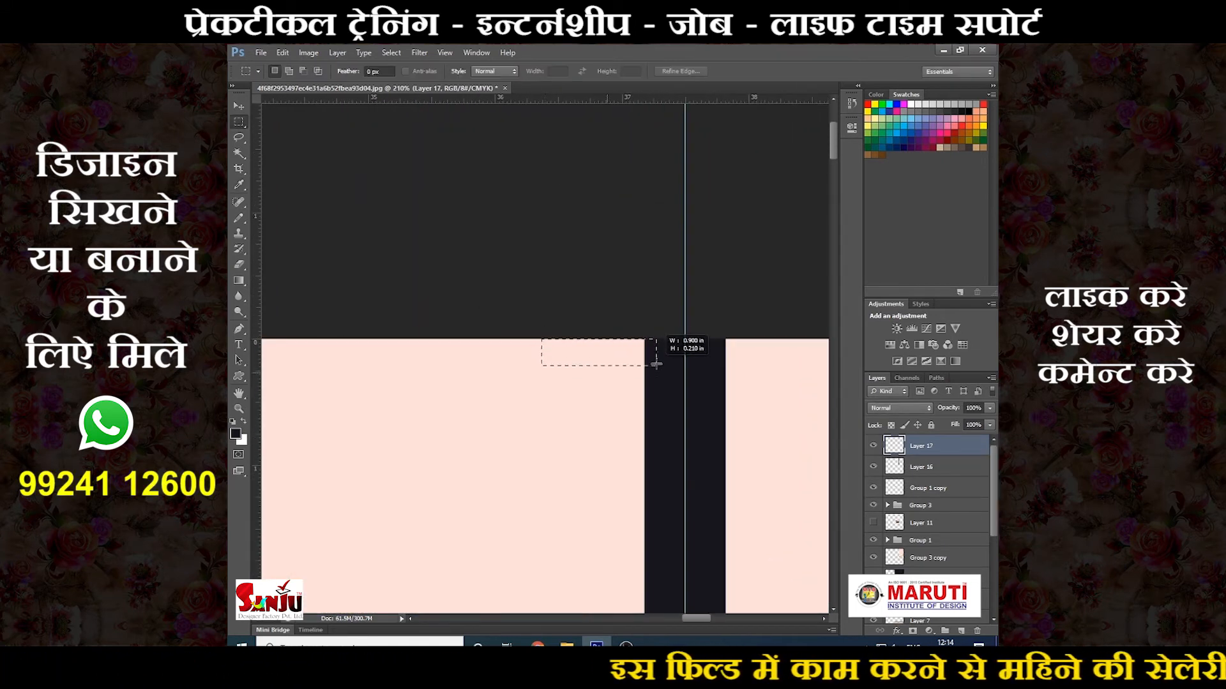
left_click_drag(641, 346, 641, 347)
scroll(641, 351, "down", 8)
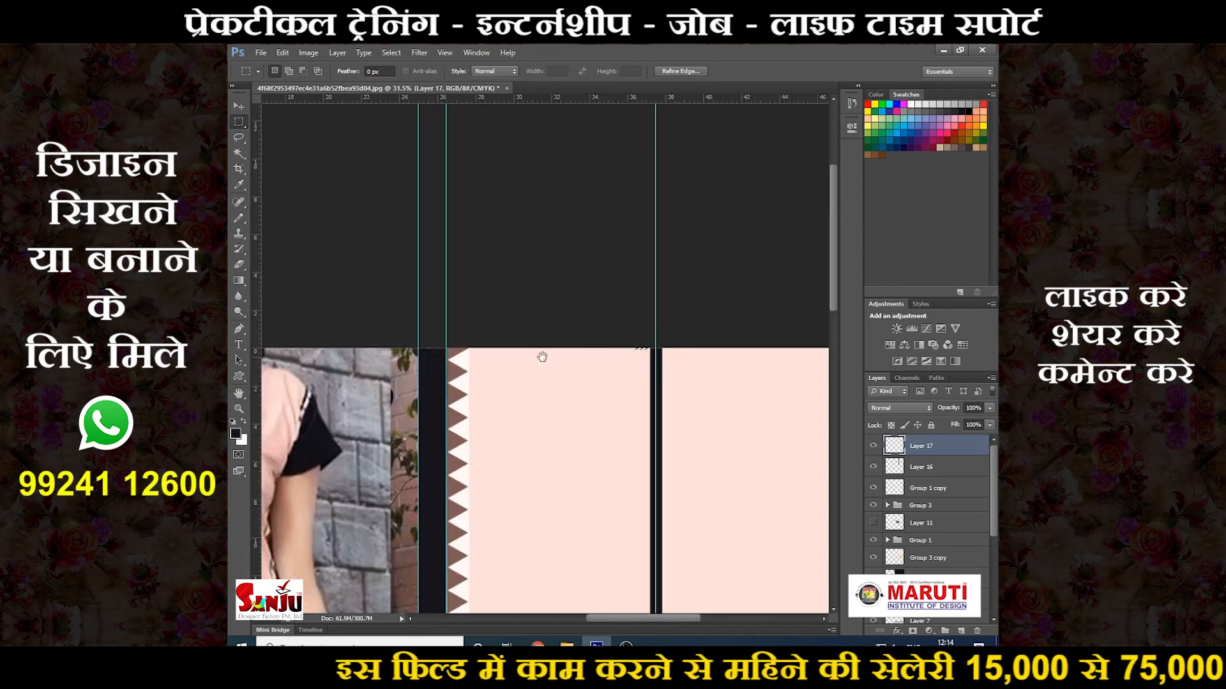
scroll(641, 355, "up", 8)
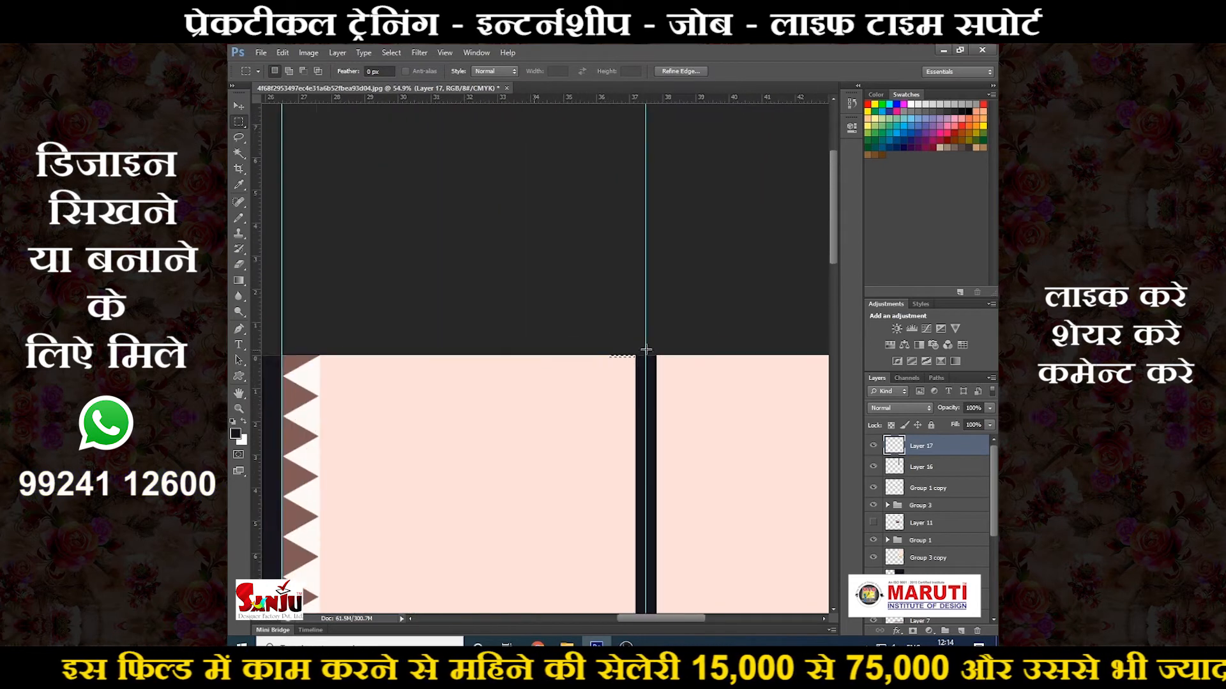
left_click_drag(657, 349, 658, 348)
scroll(658, 347, "down", 3)
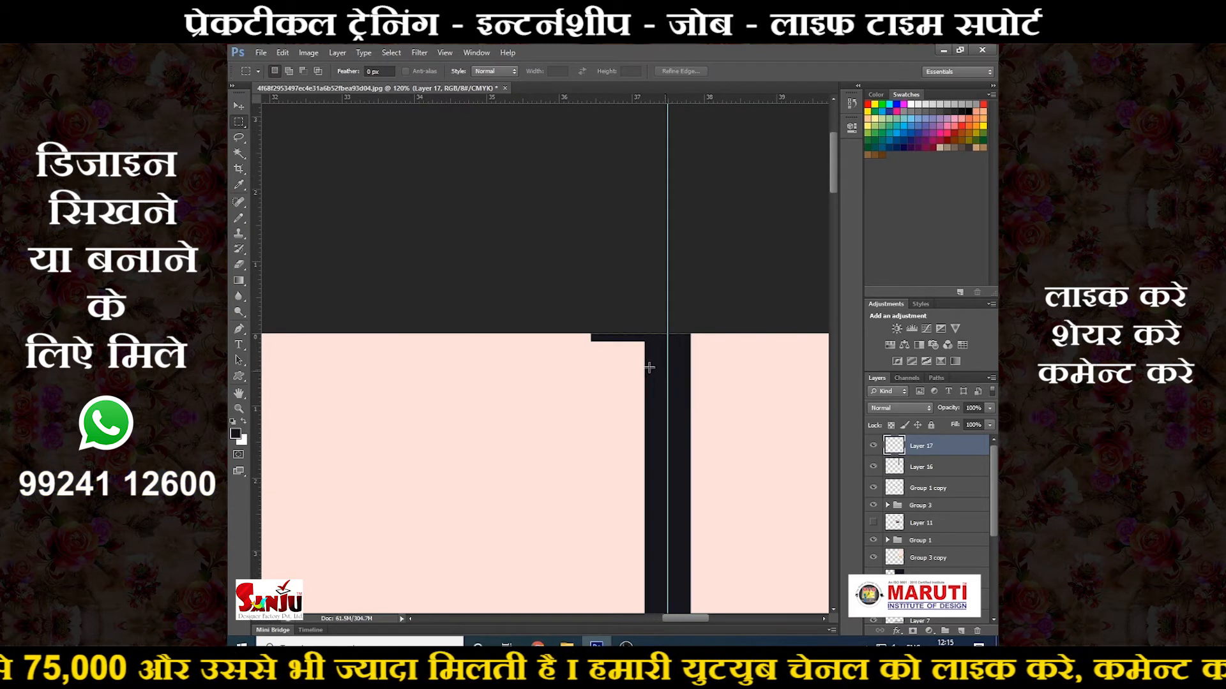
Step: Duplicate the thin bar with a transform and place the copy just below it at Y 22.50 px
scroll(607, 343, "up", 2)
key("ctrl+alt+t")
left_click_drag(664, 336, 664, 358)
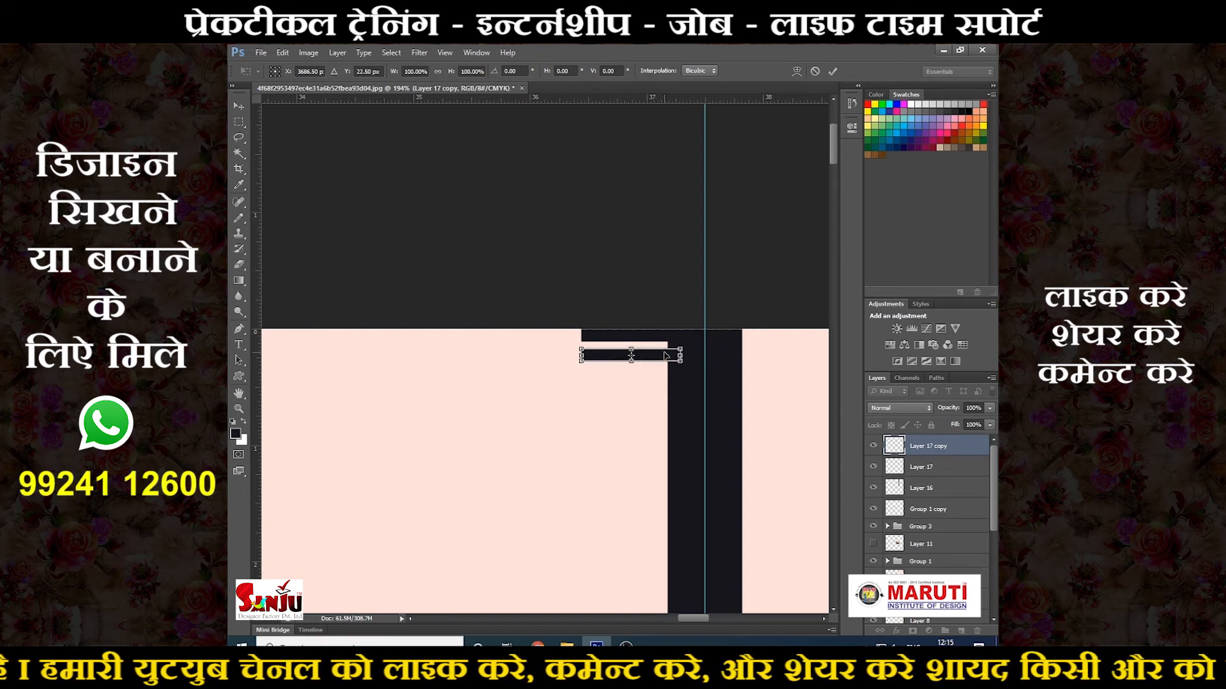
key("Return")
Step: Repeat the duplicating transform until the thin bars run down the centre strip to the chevron, ending with Layer 17 copy 112
scroll(664, 355, "down", 6)
scroll(633, 394, "up", 1)
scroll(633, 393, "up", 1)
left_click_drag(723, 266, 675, 351)
key("ctrl+alt+shift+t")
key("ctrl+alt+shift+t")
key("ctrl+alt+shift+t")
key("ctrl+alt+shift+t")
key("ctrl+alt+shift+t")
key("ctrl+alt+shift+t")
key("ctrl+alt+shift+t")
key("ctrl+alt+shift+t")
key("ctrl+alt+shift+t")
key("ctrl+alt+shift+t")
key("ctrl+alt+shift+t")
key("ctrl+alt+shift+t")
key("ctrl+alt+shift+t")
key("ctrl+alt+shift+t")
key("ctrl+alt+shift+t")
key("ctrl+alt+shift+t")
key("ctrl+alt+shift+t")
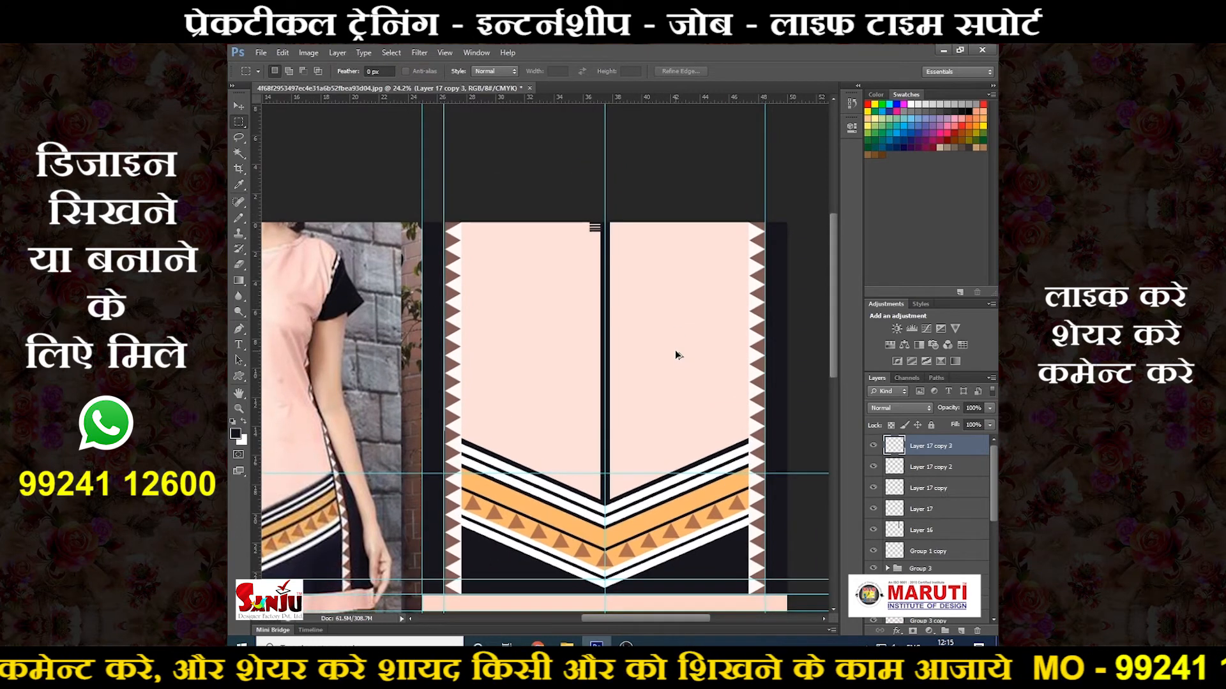
key("ctrl+alt+shift+t")
key("ctrl+alt+shift+t")
key("ctrl+alt+shift+t")
key("ctrl+alt+shift+t")
key("ctrl+alt+shift+t")
key("ctrl+alt+shift+t")
key("ctrl+alt+shift+t")
key("ctrl+alt+shift+t")
key("ctrl+alt+shift+t")
key("ctrl+alt+shift+t")
key("ctrl+alt+shift+t")
key("ctrl+alt+shift+t")
key("ctrl+alt+shift+t")
key("ctrl+alt+shift+t")
key("ctrl+alt+shift+t")
key("ctrl+alt+shift+t")
key("ctrl+alt+shift+t")
key("ctrl+alt+shift+t")
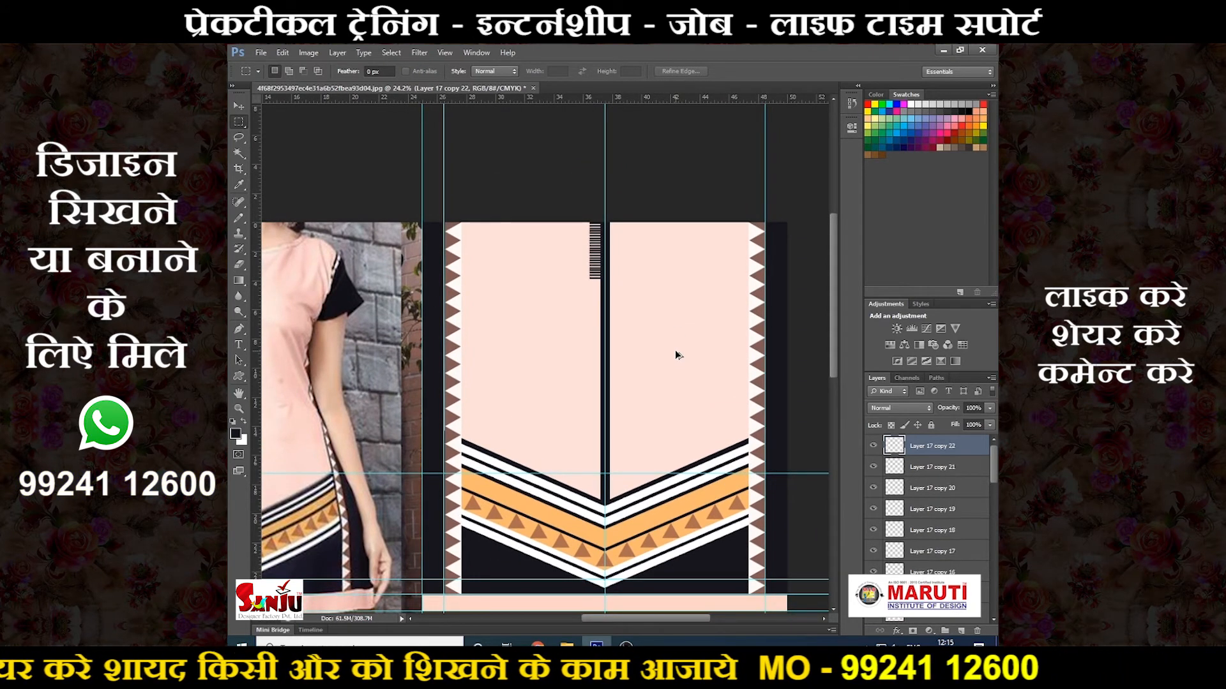
key("ctrl+alt+shift+t")
key("ctrl+alt+shift+t")
key("ctrl+alt+shift+t")
key("ctrl+alt+shift+t")
key("ctrl+alt+shift+t")
key("ctrl+alt+shift+t")
key("ctrl+alt+shift+t")
key("ctrl+alt+shift+t")
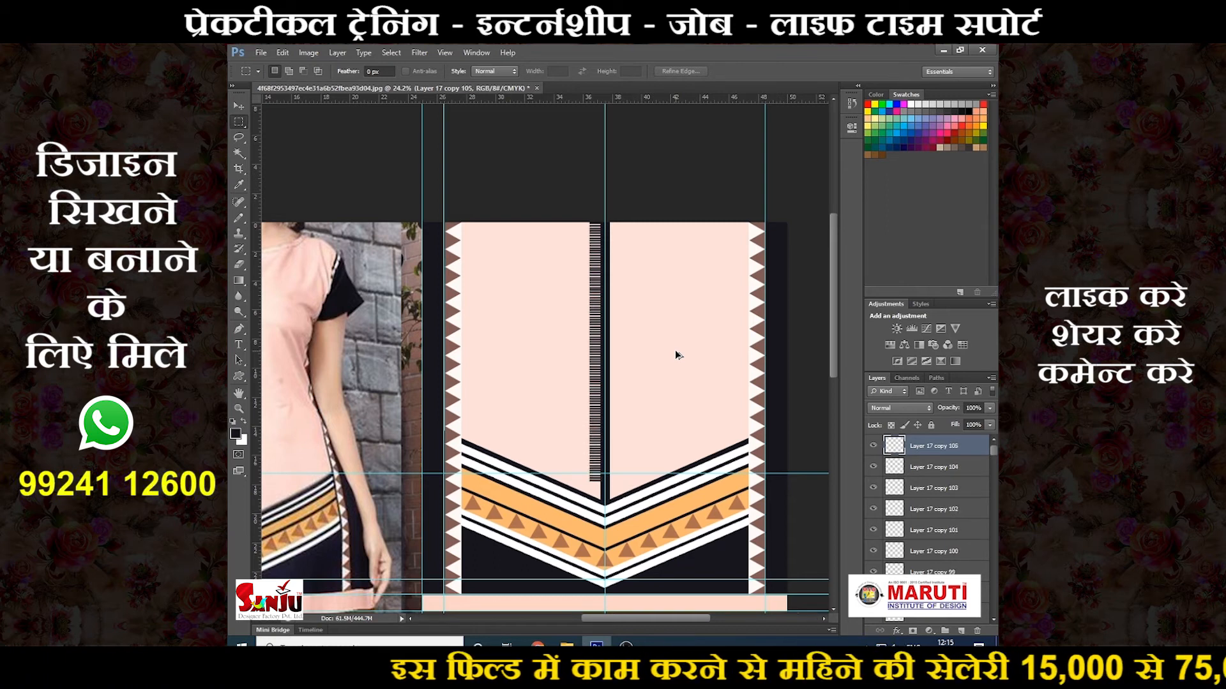
scroll(675, 351, "down", 3)
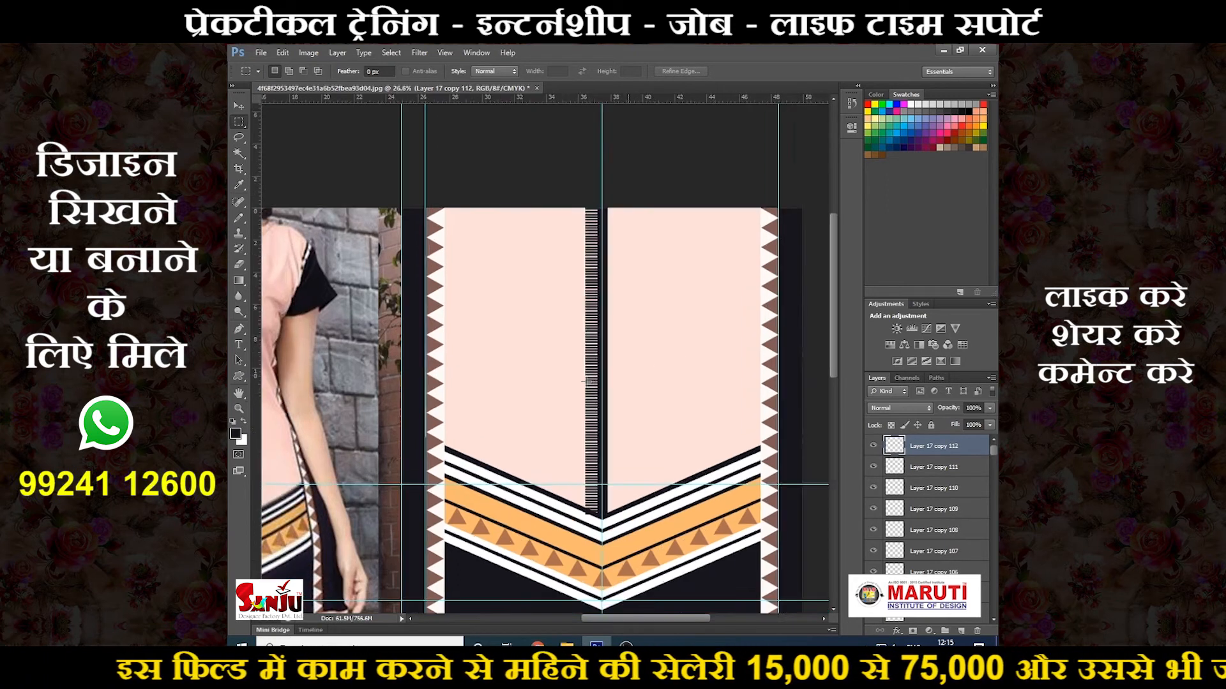
scroll(732, 327, "up", 6)
scroll(727, 327, "up", 6)
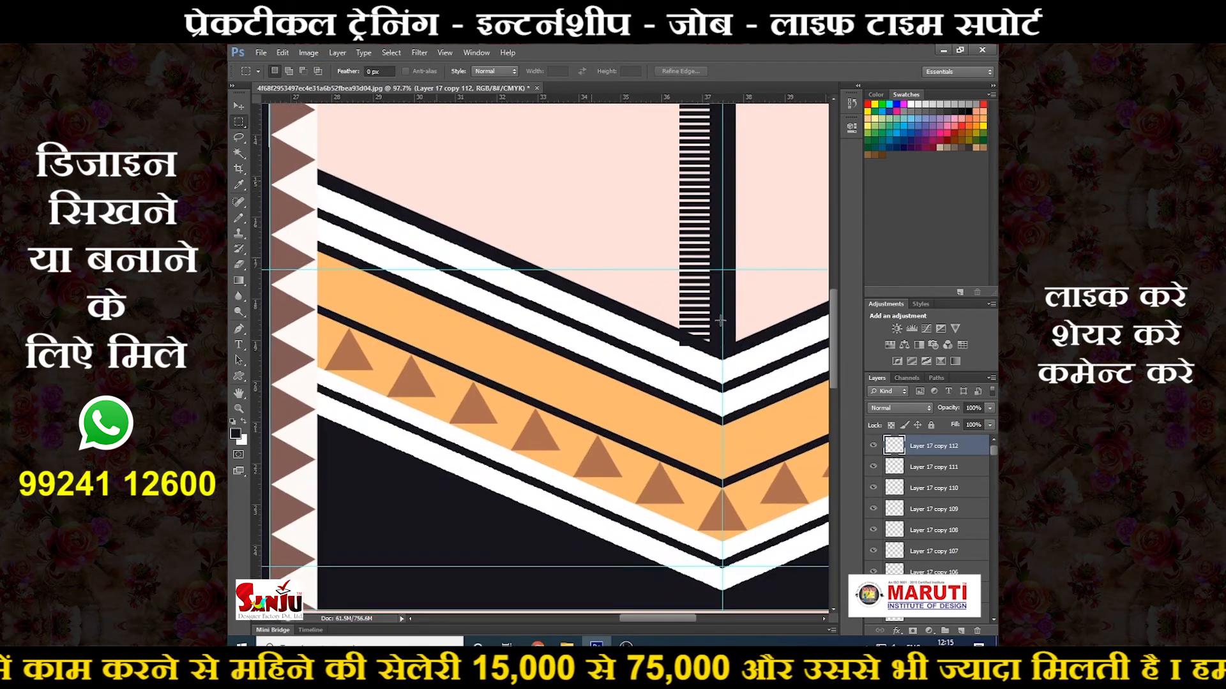
Step: Delete the surplus lowest thin bar, Layer 17 copy 112, from the centre strip
key("Delete")
scroll(686, 374, "down", 6)
scroll(701, 372, "down", 2)
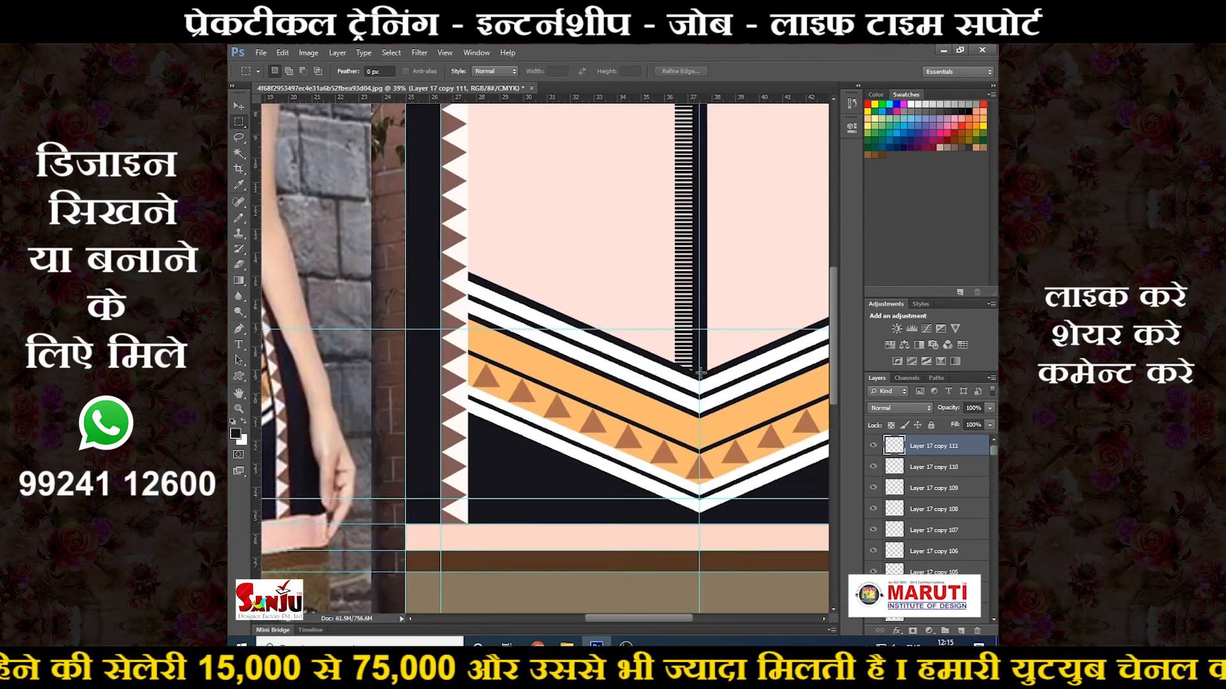
Step: Nudge the remaining lowest thin bar slightly downward with a free transform, towards the chevron's tip
scroll(690, 378, "up", 6)
key("ctrl+t")
key("Down")
key("Down")
key("Down")
key("Down")
key("Down")
key("Down")
key("Down")
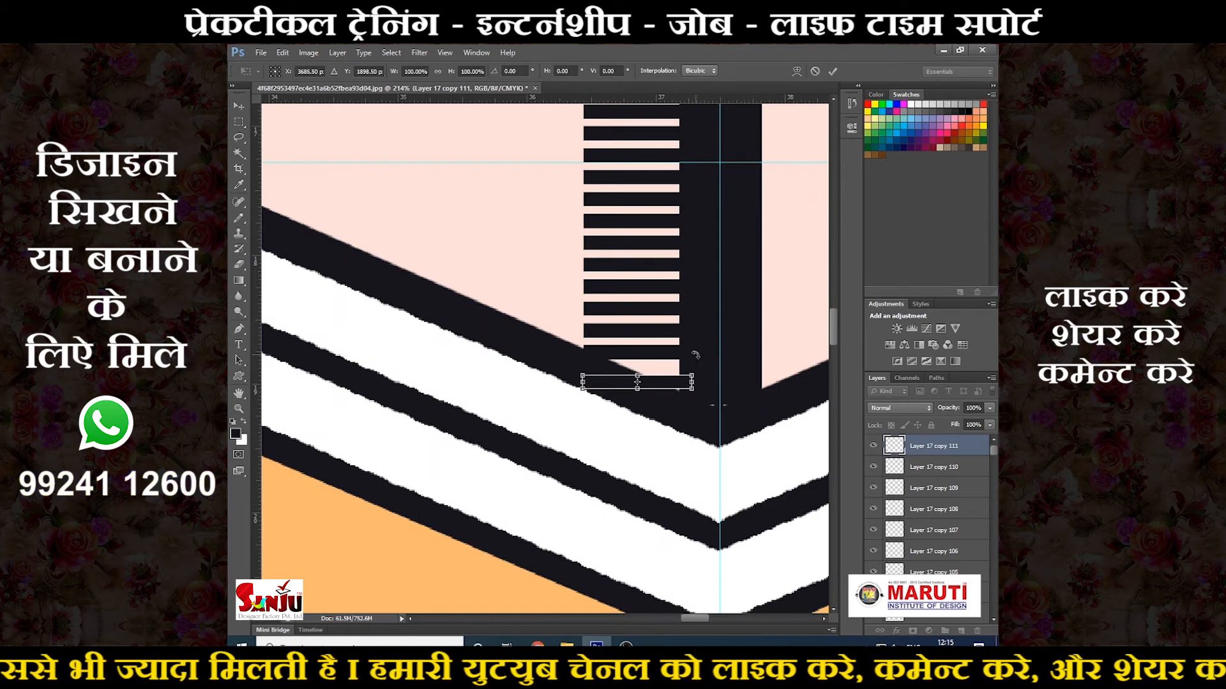
key("Return")
scroll(702, 332, "down", 5)
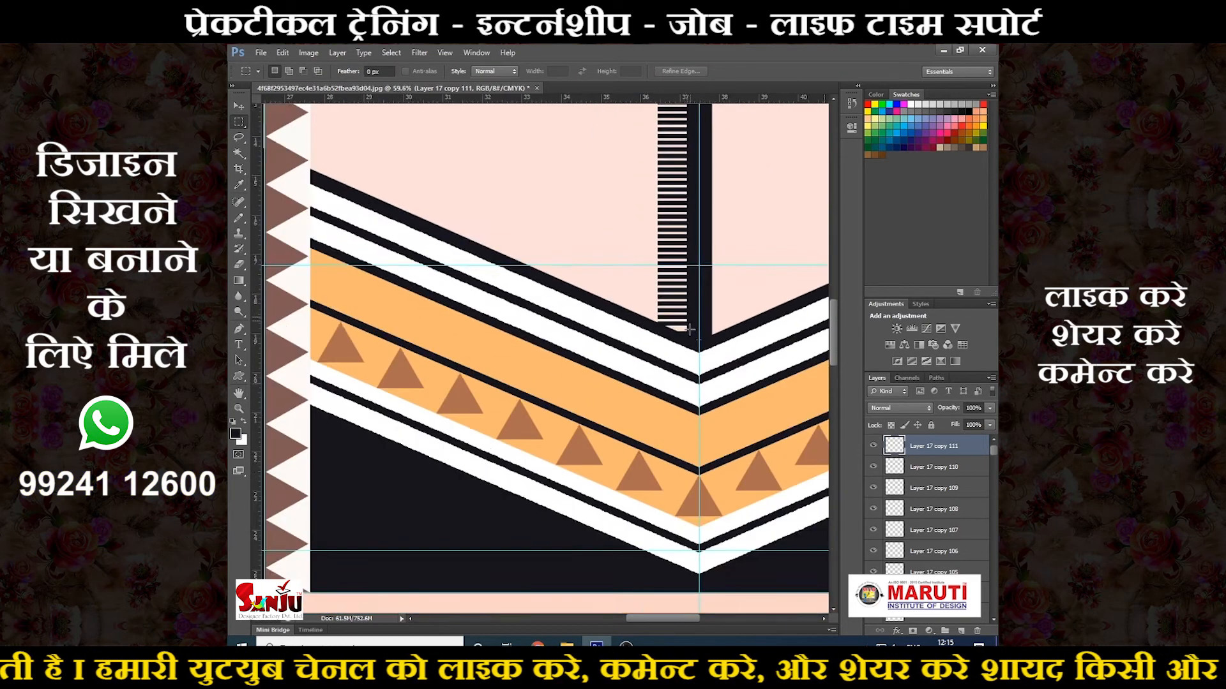
scroll(704, 319, "down", 1)
Step: Merge all the thin bar layers from Layer 17 copy 111 down to Layer 17 into one layer
scroll(954, 558, "down", 20)
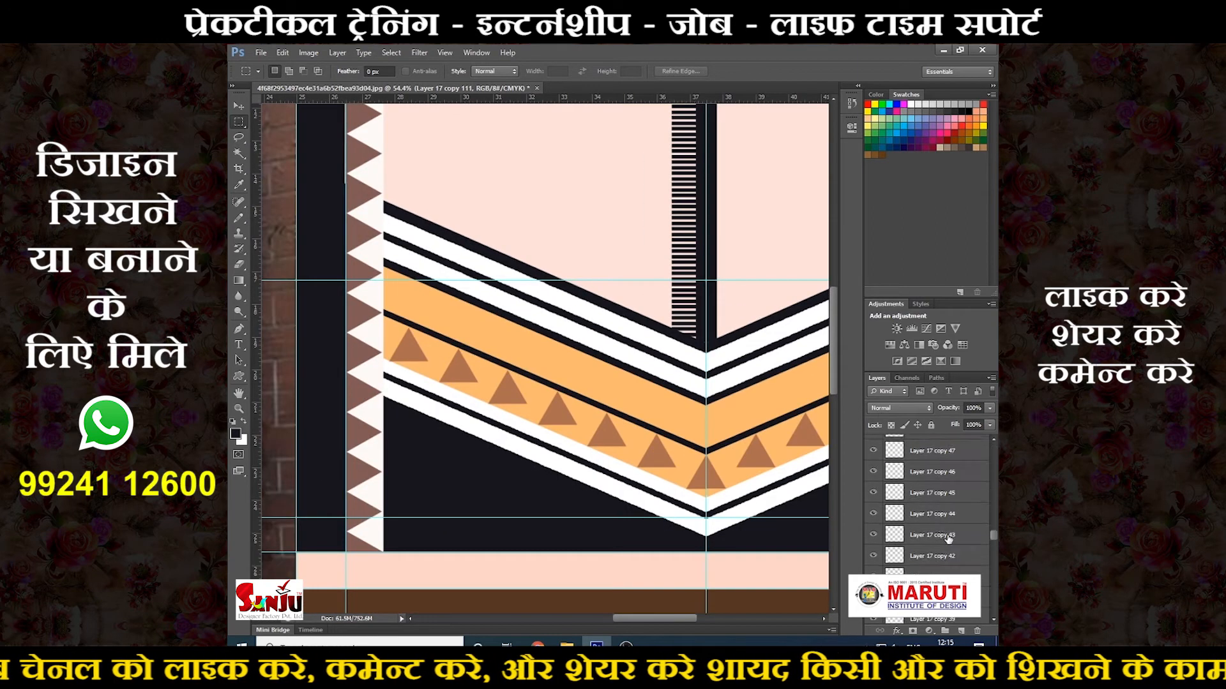
scroll(953, 558, "down", 5)
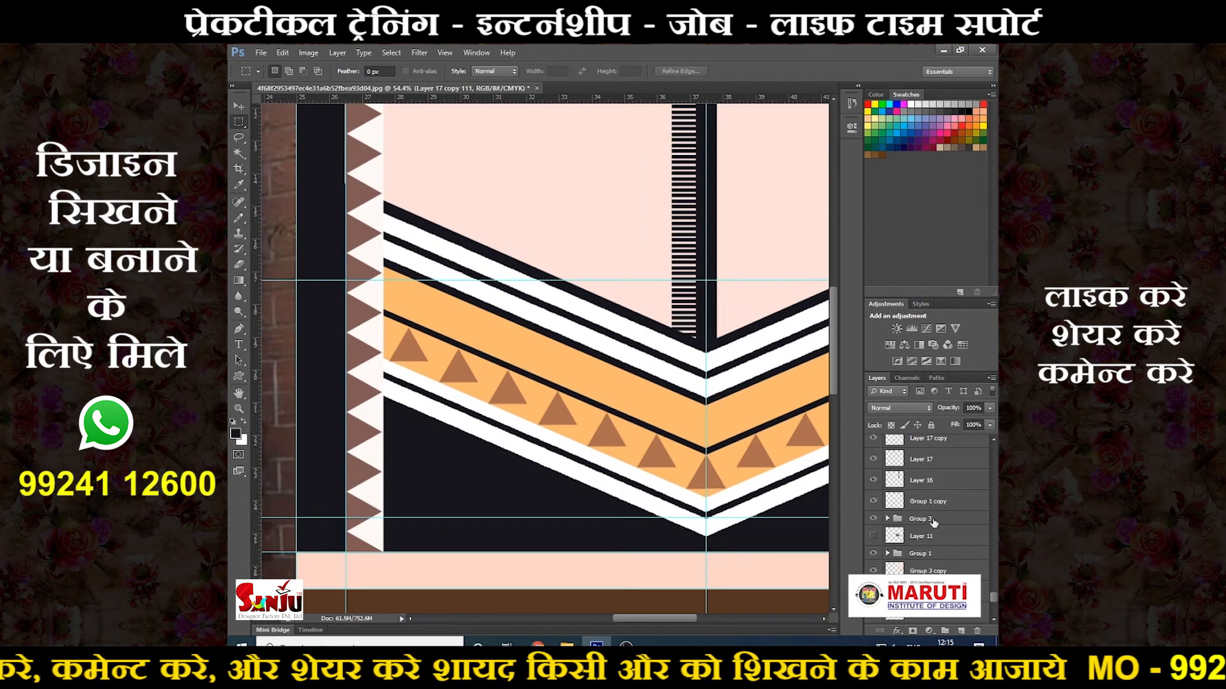
left_click(941, 463, "shift")
key("ctrl+e")
scroll(973, 491, "up", 8)
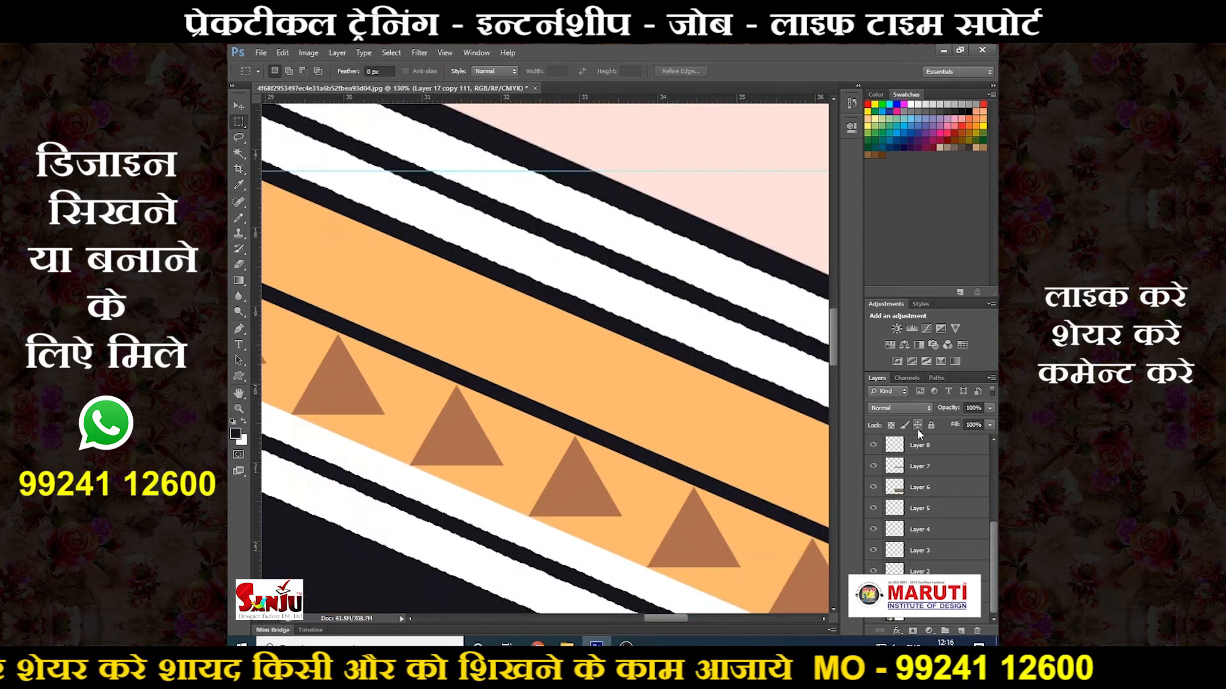
scroll(651, 356, "down", 10)
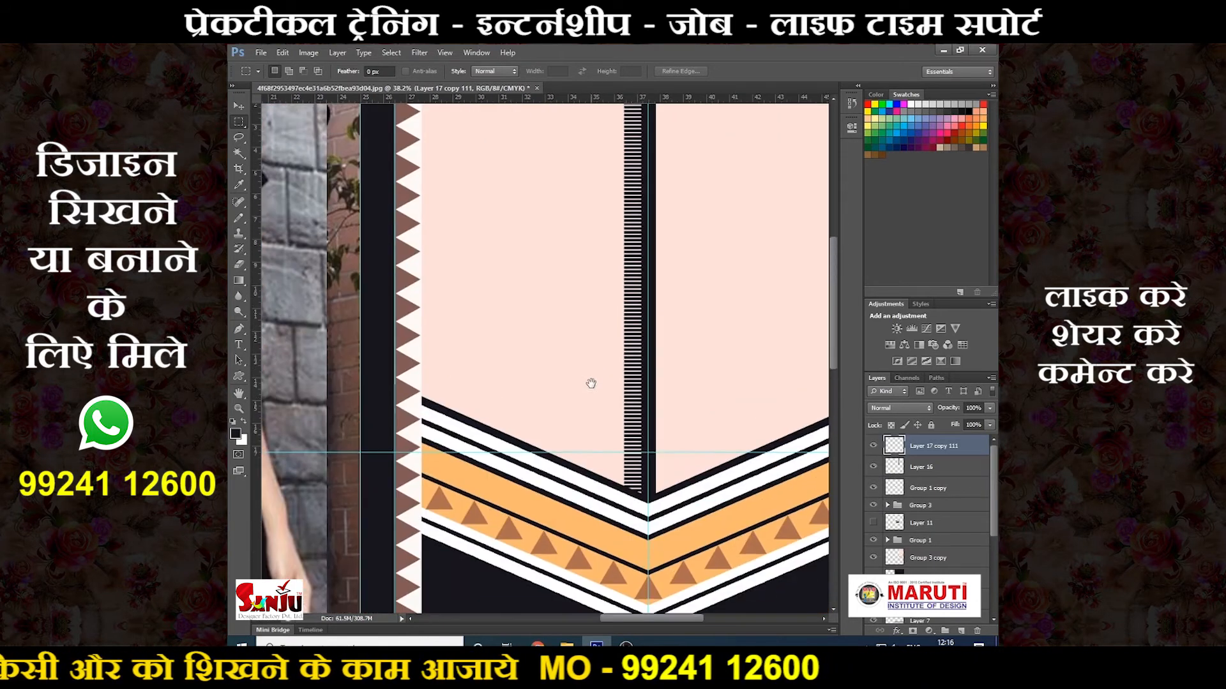
Step: Duplicate the merged thin bars, flip the copy horizontally and fit it along the centre strip's right side at 103.53% width
key("ctrl+j")
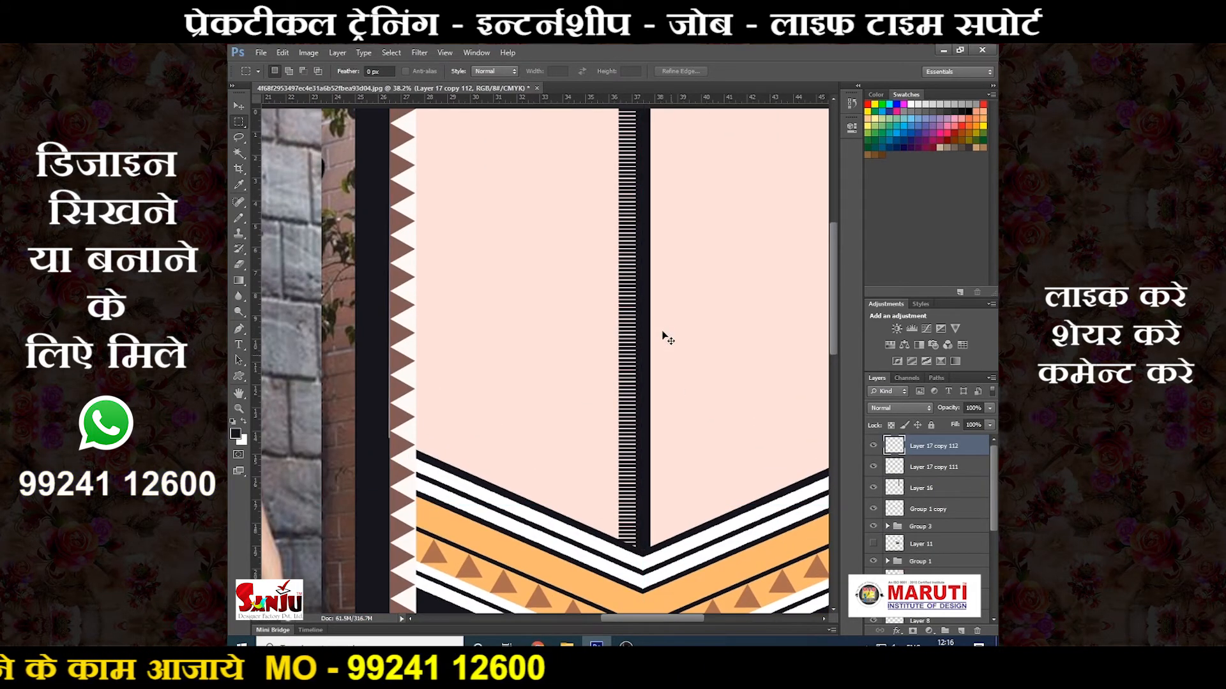
key("ctrl+t")
left_click_drag(619, 355, 657, 356)
right_click(658, 354)
left_click(691, 532)
left_click_drag(643, 484, 656, 487)
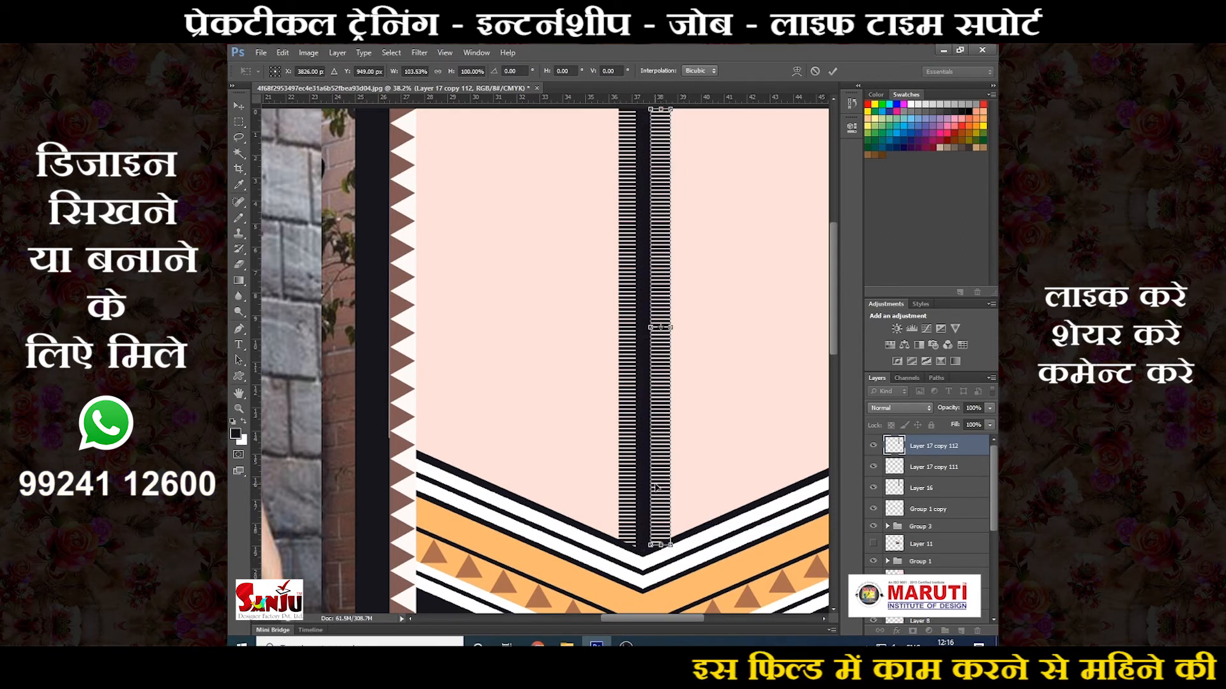
key("Return")
key("m")
Step: Inspect the centre stripes, chevron and borders up close and compare the whole layout with the kurti photo
key("ctrl+0")
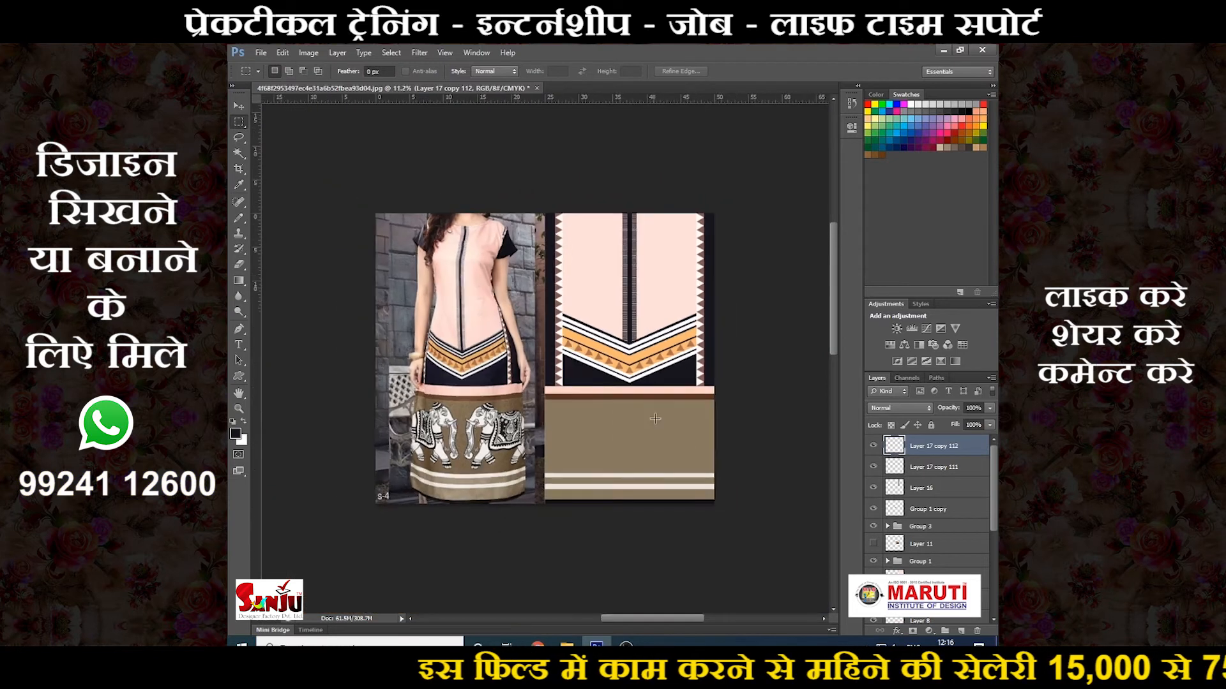
scroll(679, 351, "up", 5)
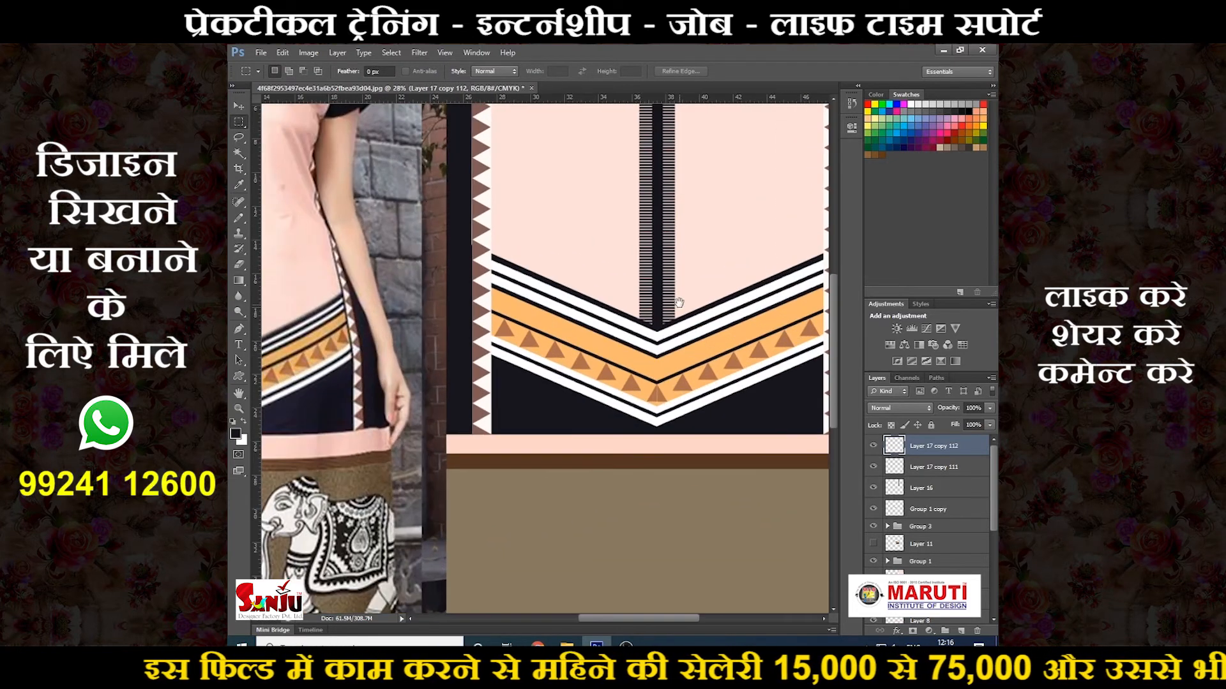
left_click_drag(683, 198, 689, 309)
left_click_drag(686, 250, 679, 328)
scroll(667, 294, "up", 5)
scroll(671, 290, "down", 8)
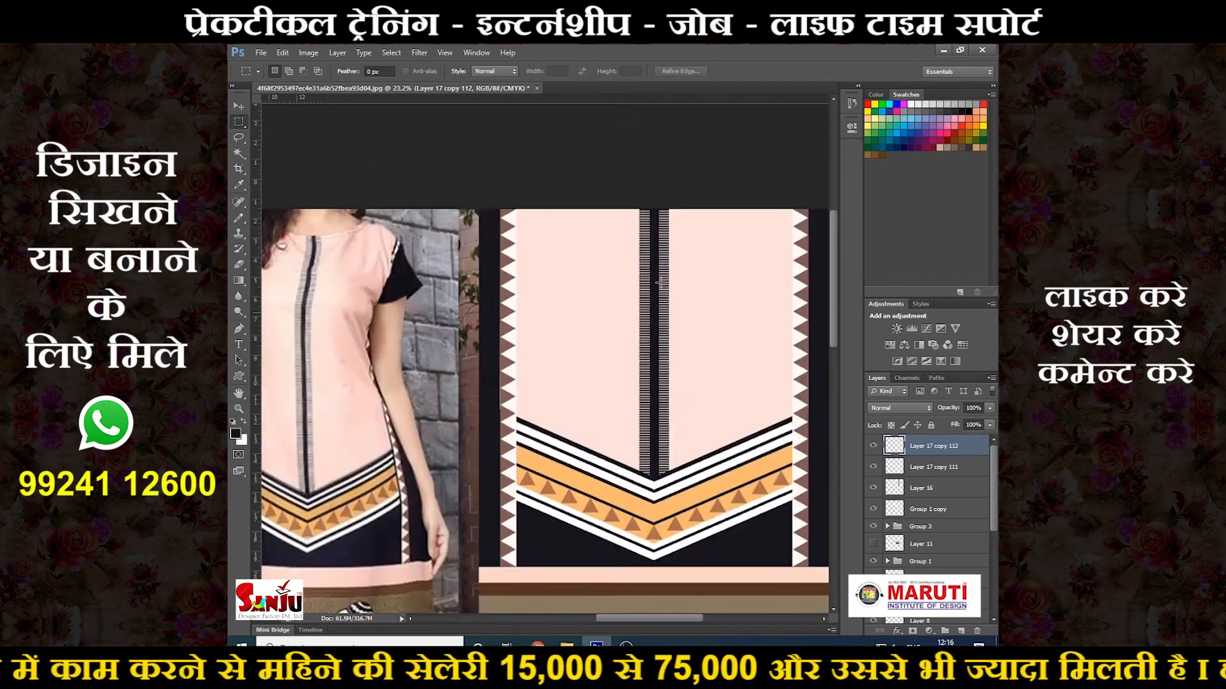
scroll(683, 396, "up", 4)
scroll(702, 386, "up", 8)
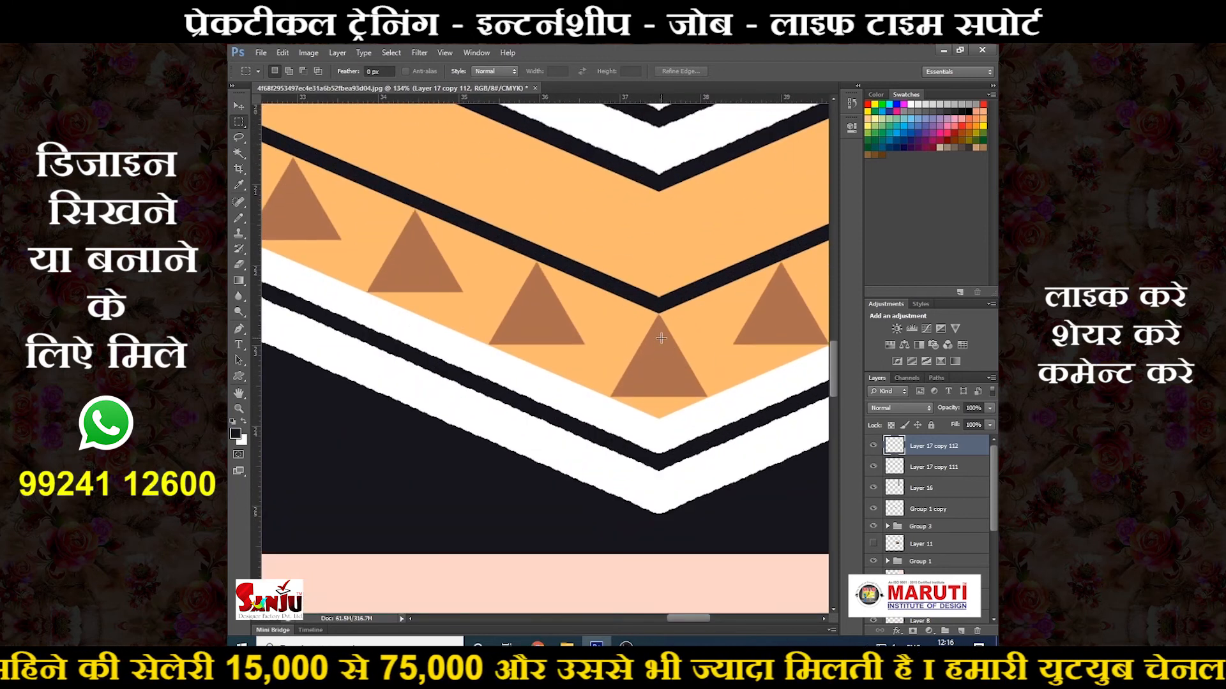
scroll(687, 316, "down", 10)
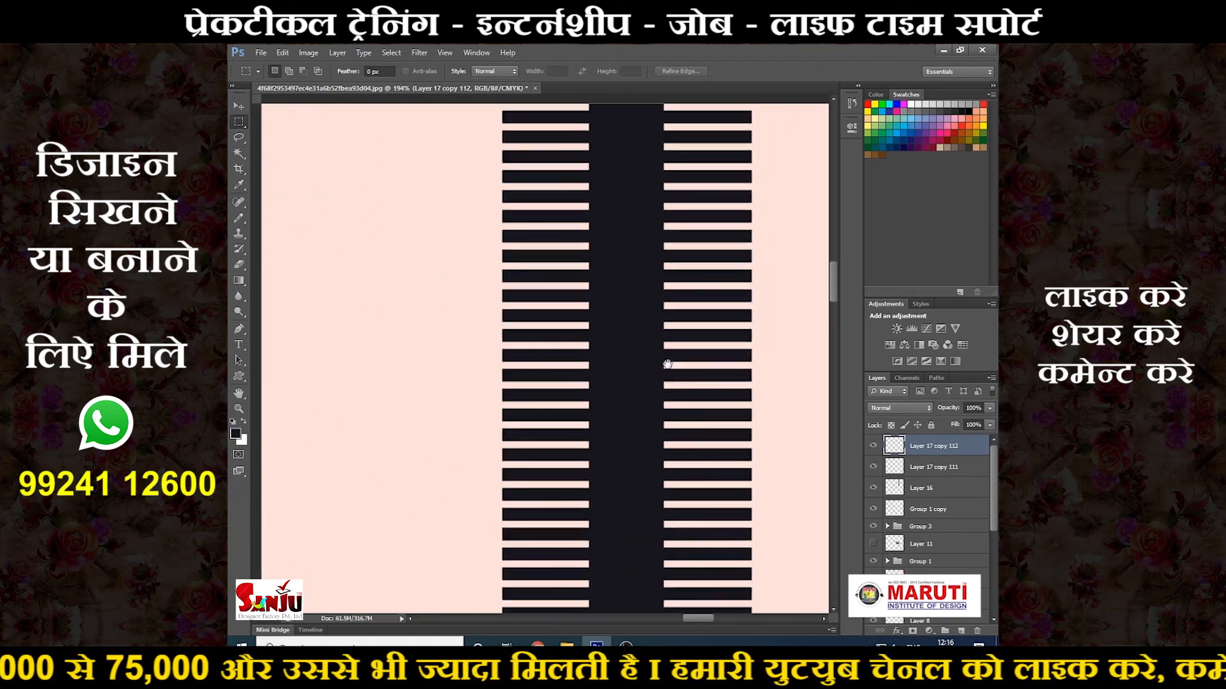
scroll(680, 369, "down", 2)
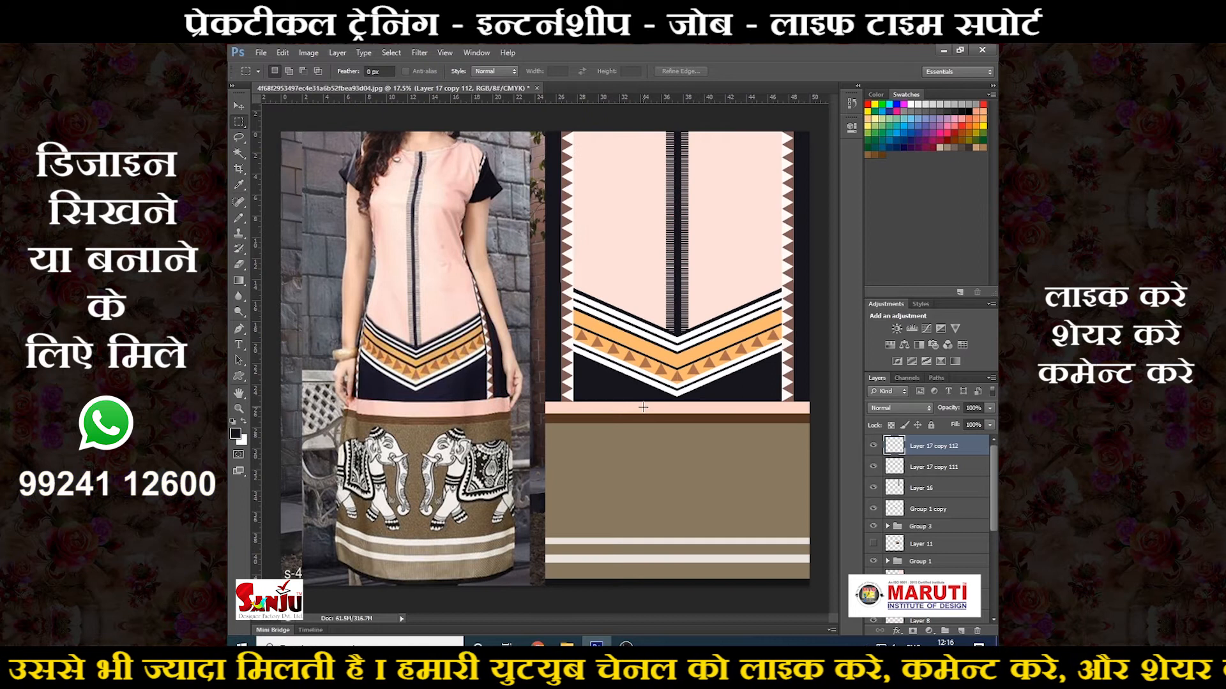
scroll(643, 412, "up", 3)
scroll(639, 415, "down", 3)
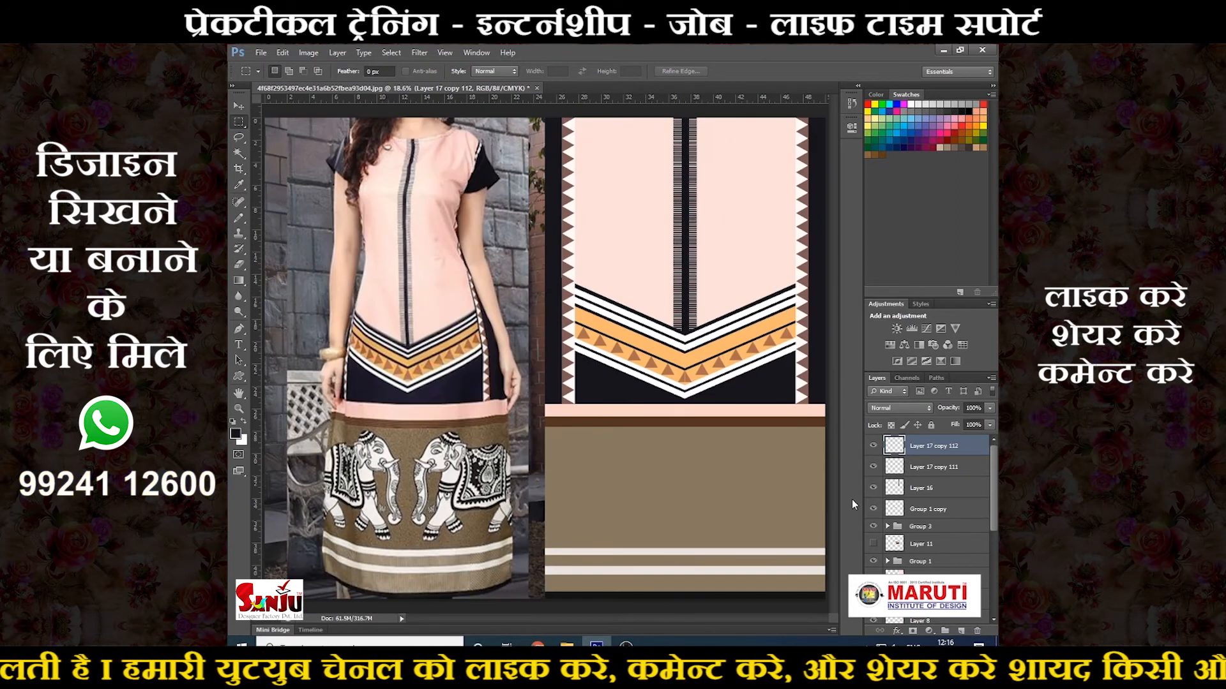
Step: Make the Background layer active and marquee the left elephant on the kurti photo
scroll(976, 540, "down", 5)
left_click(932, 613)
scroll(397, 473, "up", 5)
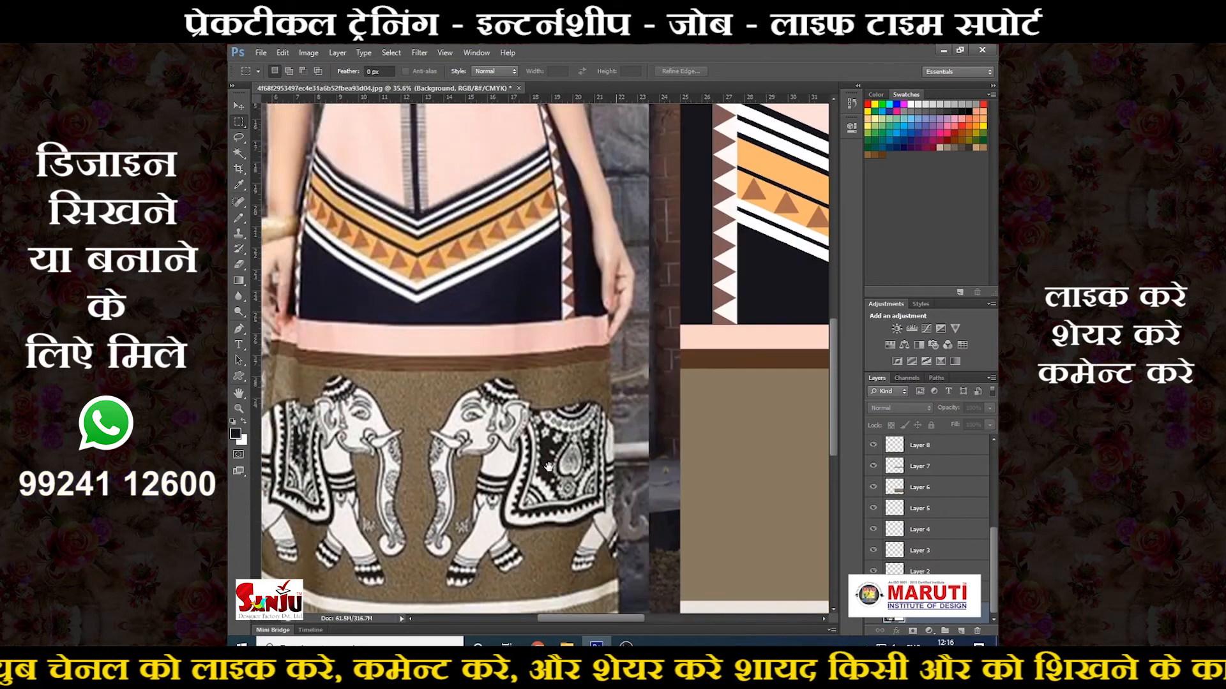
left_click_drag(397, 450, 534, 462)
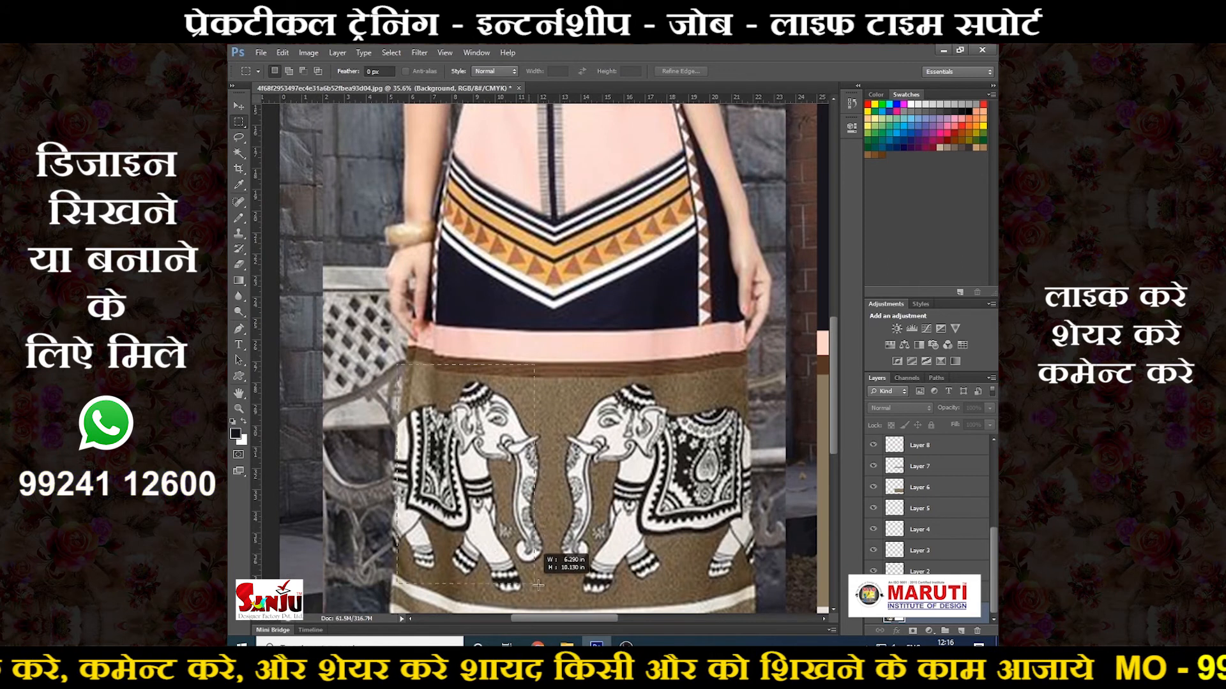